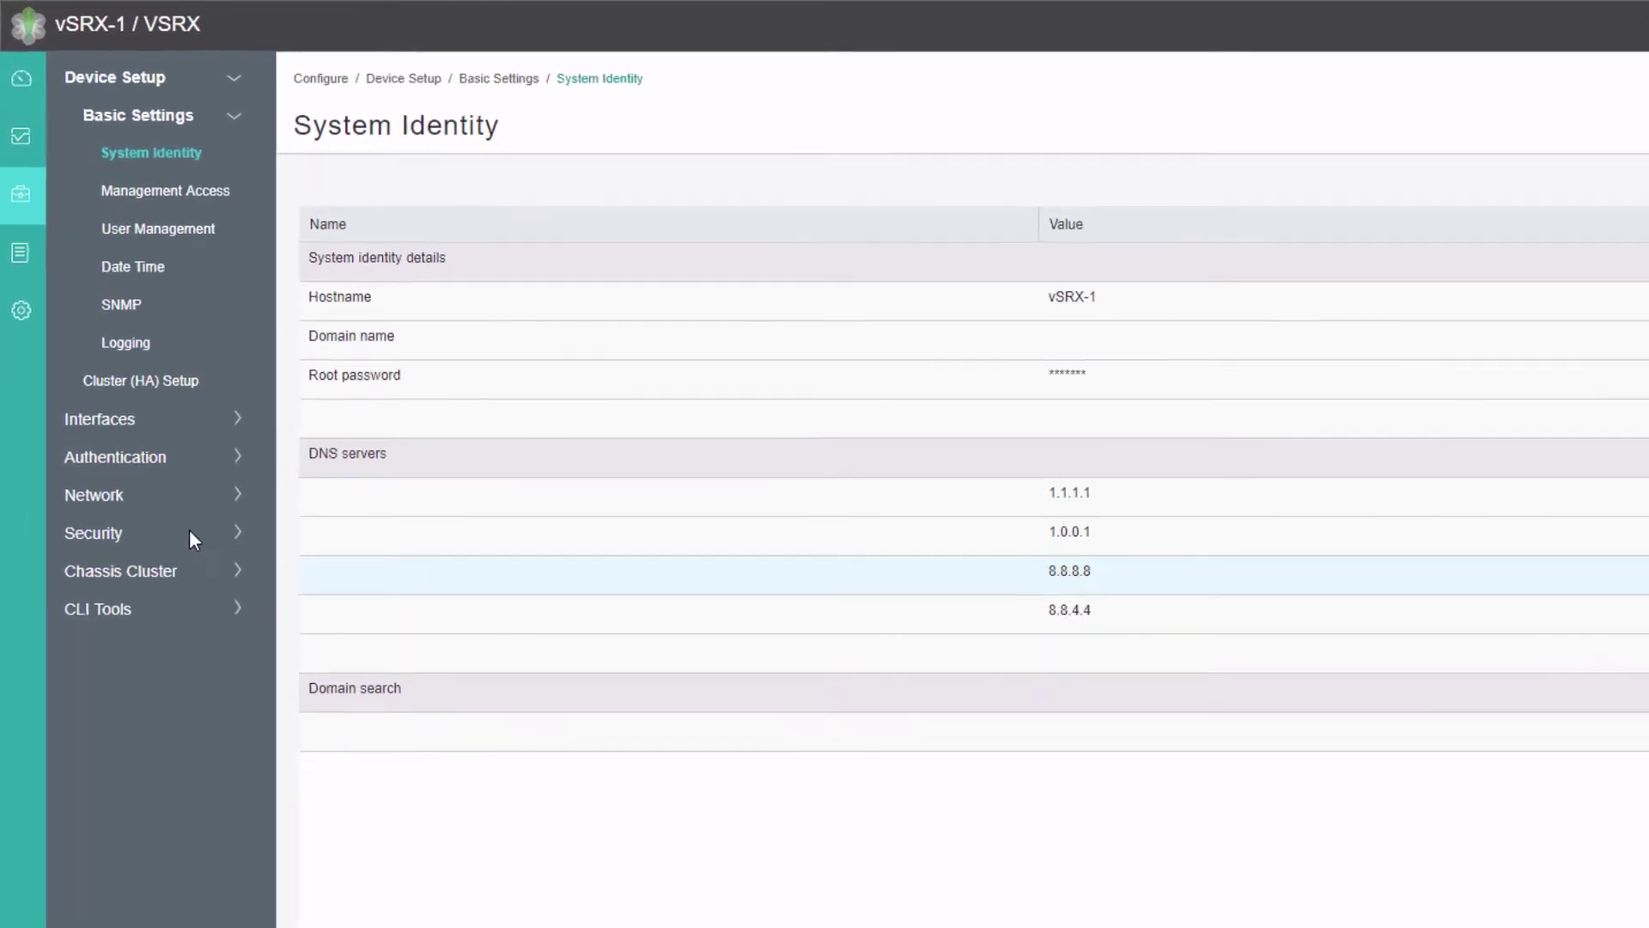
# Open the Security > UTM > Content Filtering page, which lists no profiles yet
pyautogui.click(189, 532)
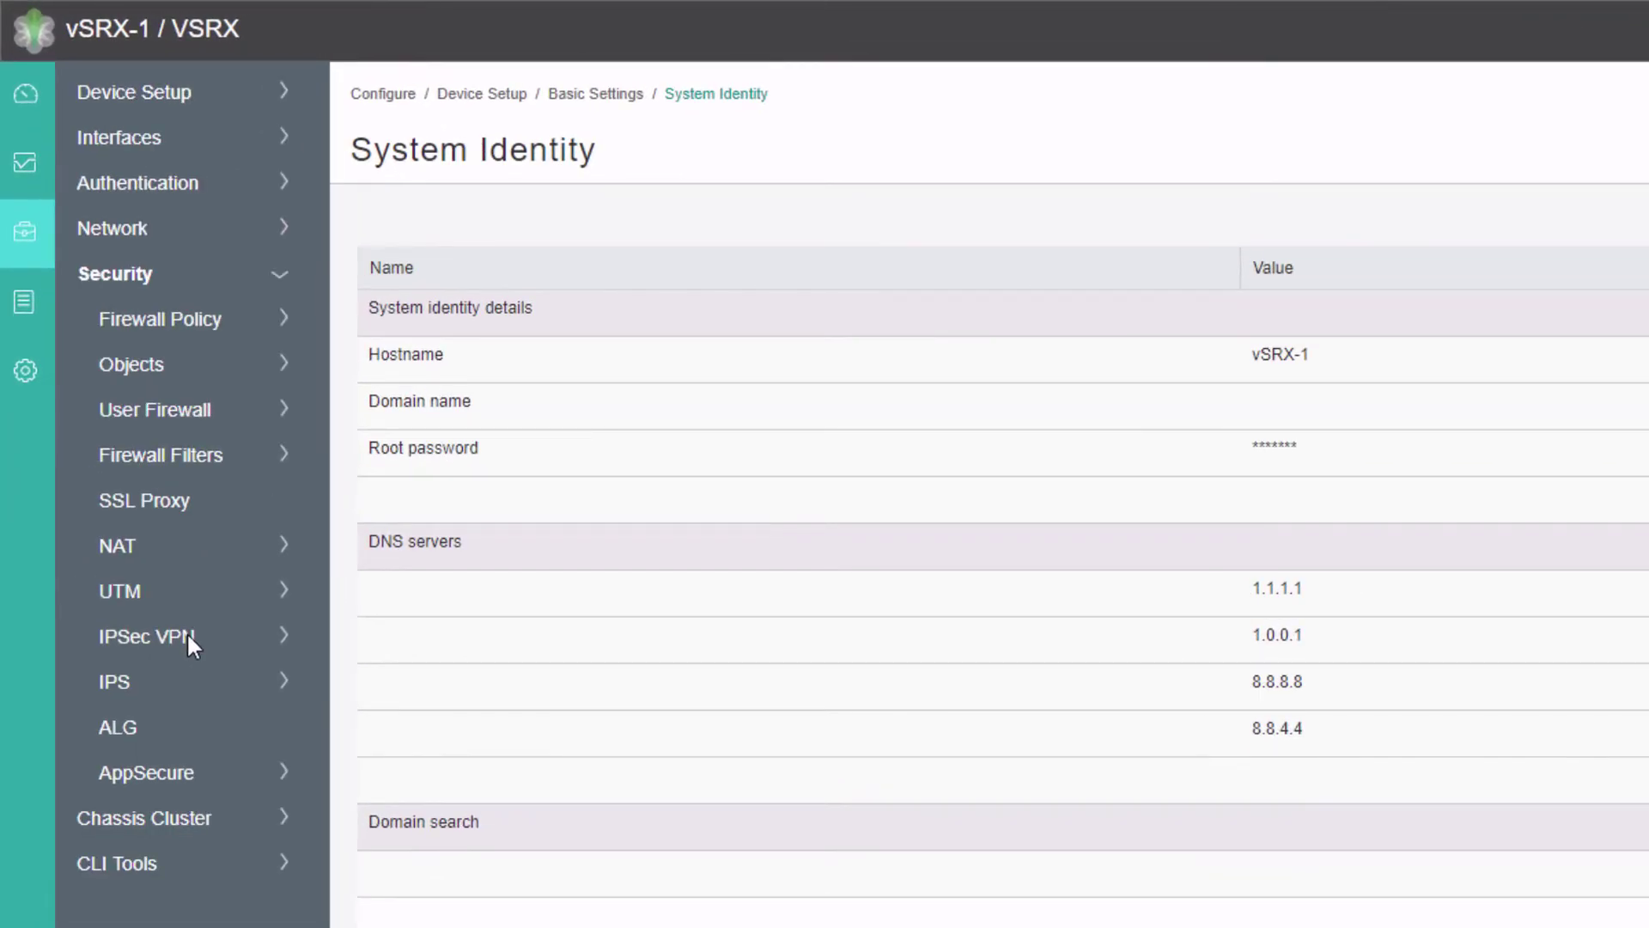
pyautogui.click(146, 593)
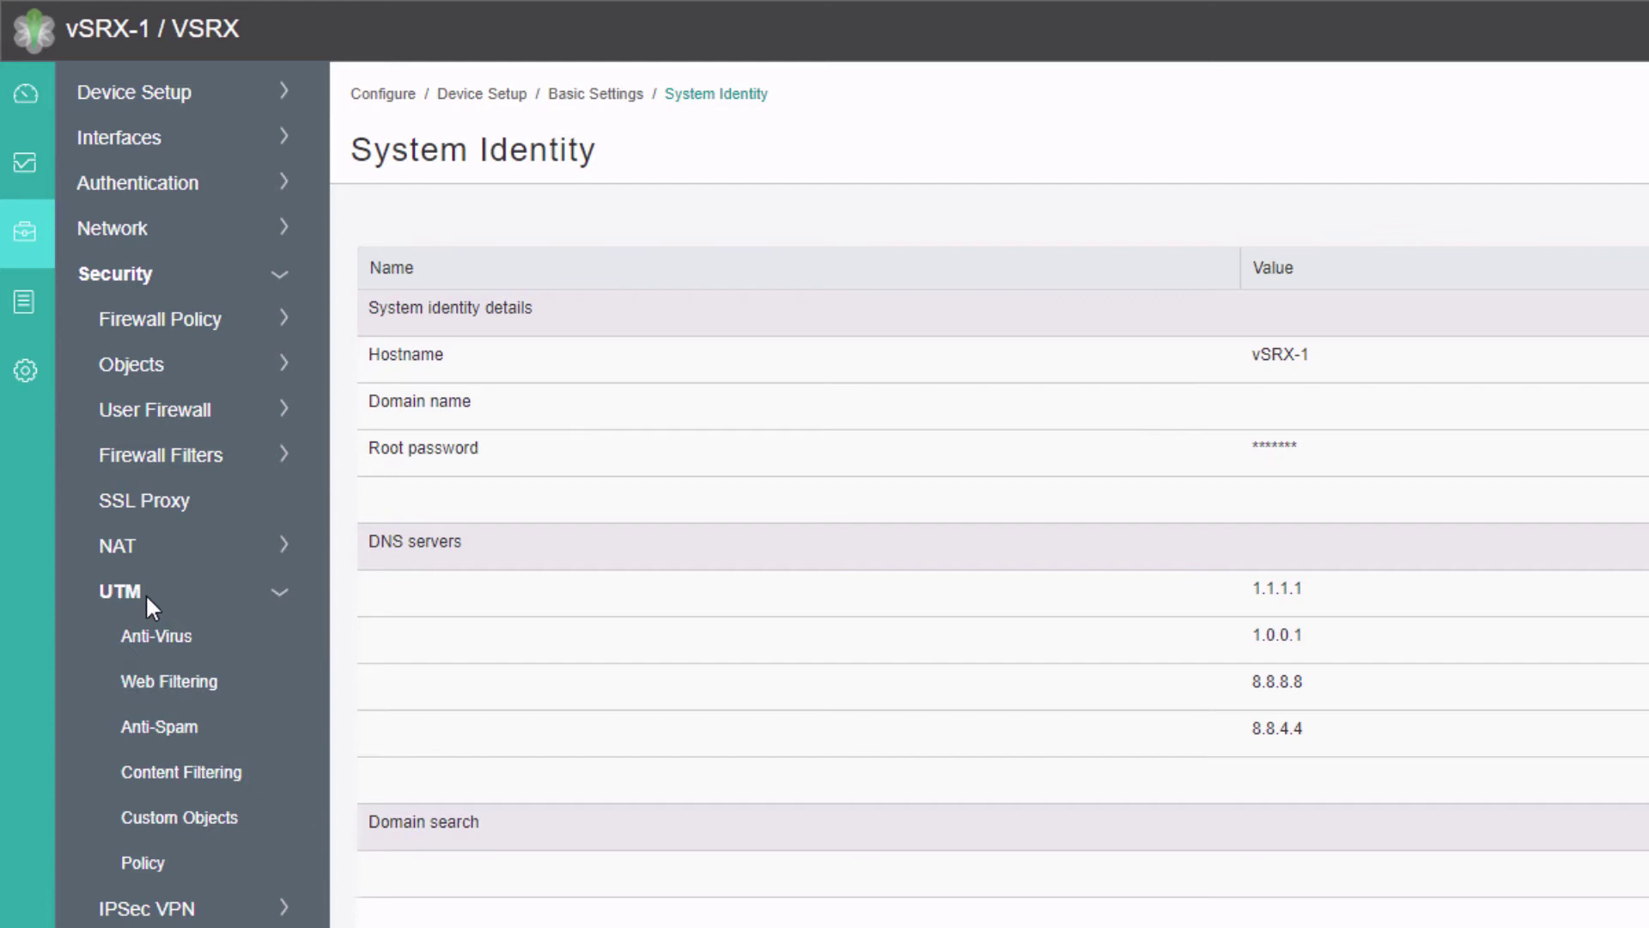
pyautogui.click(176, 773)
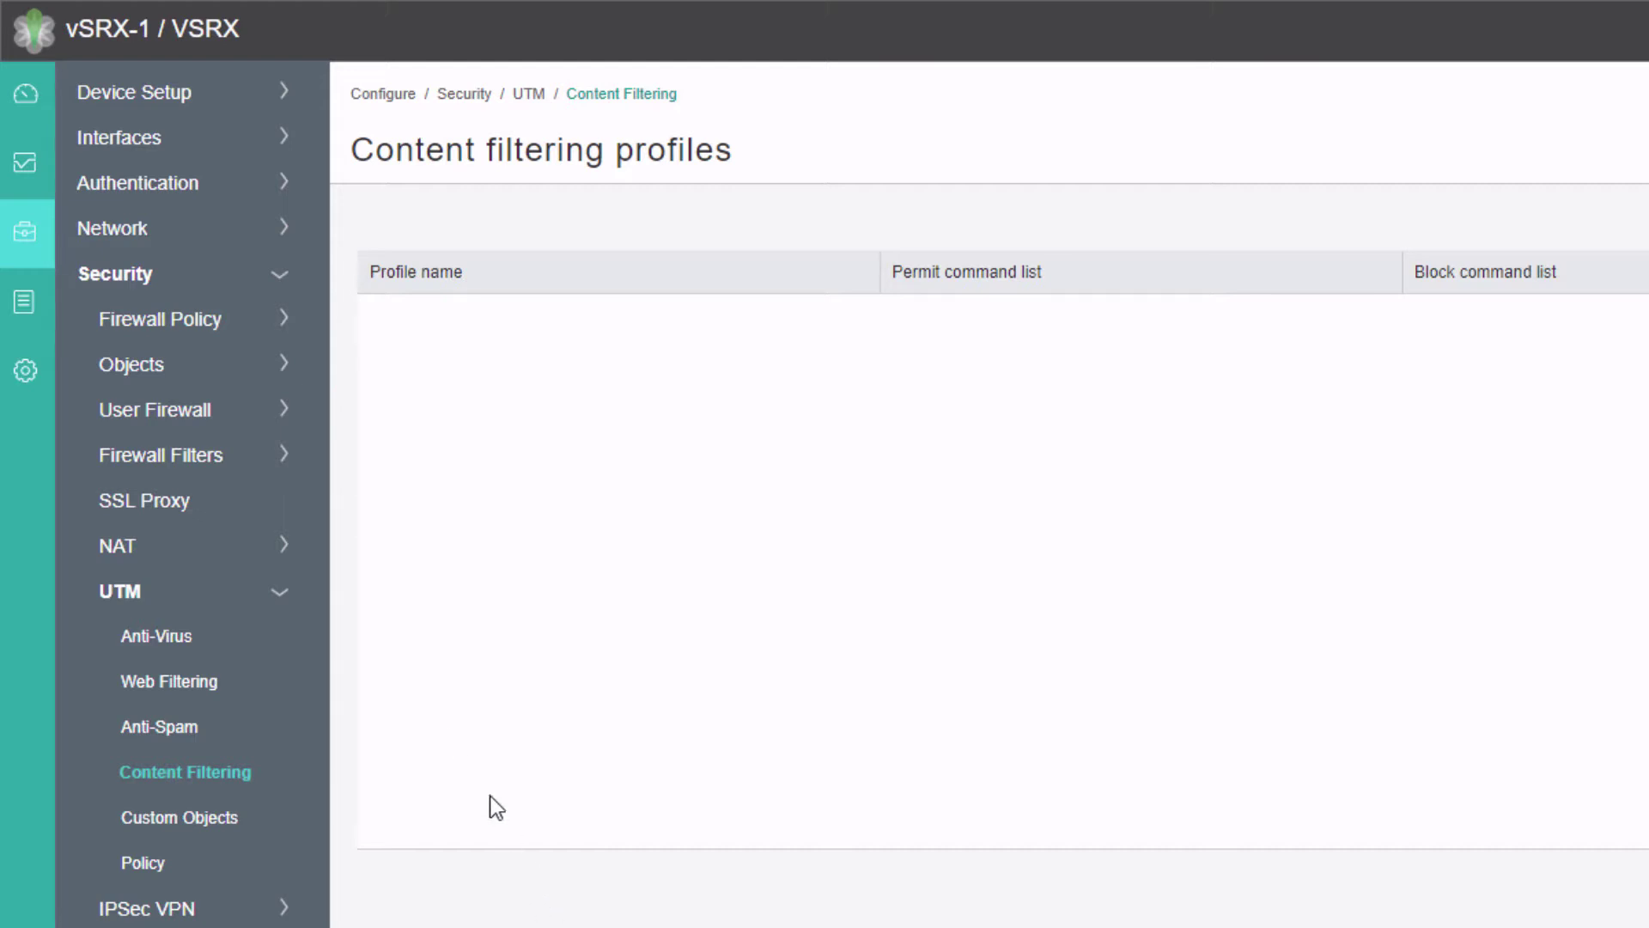
pyautogui.moveTo(49, 241)
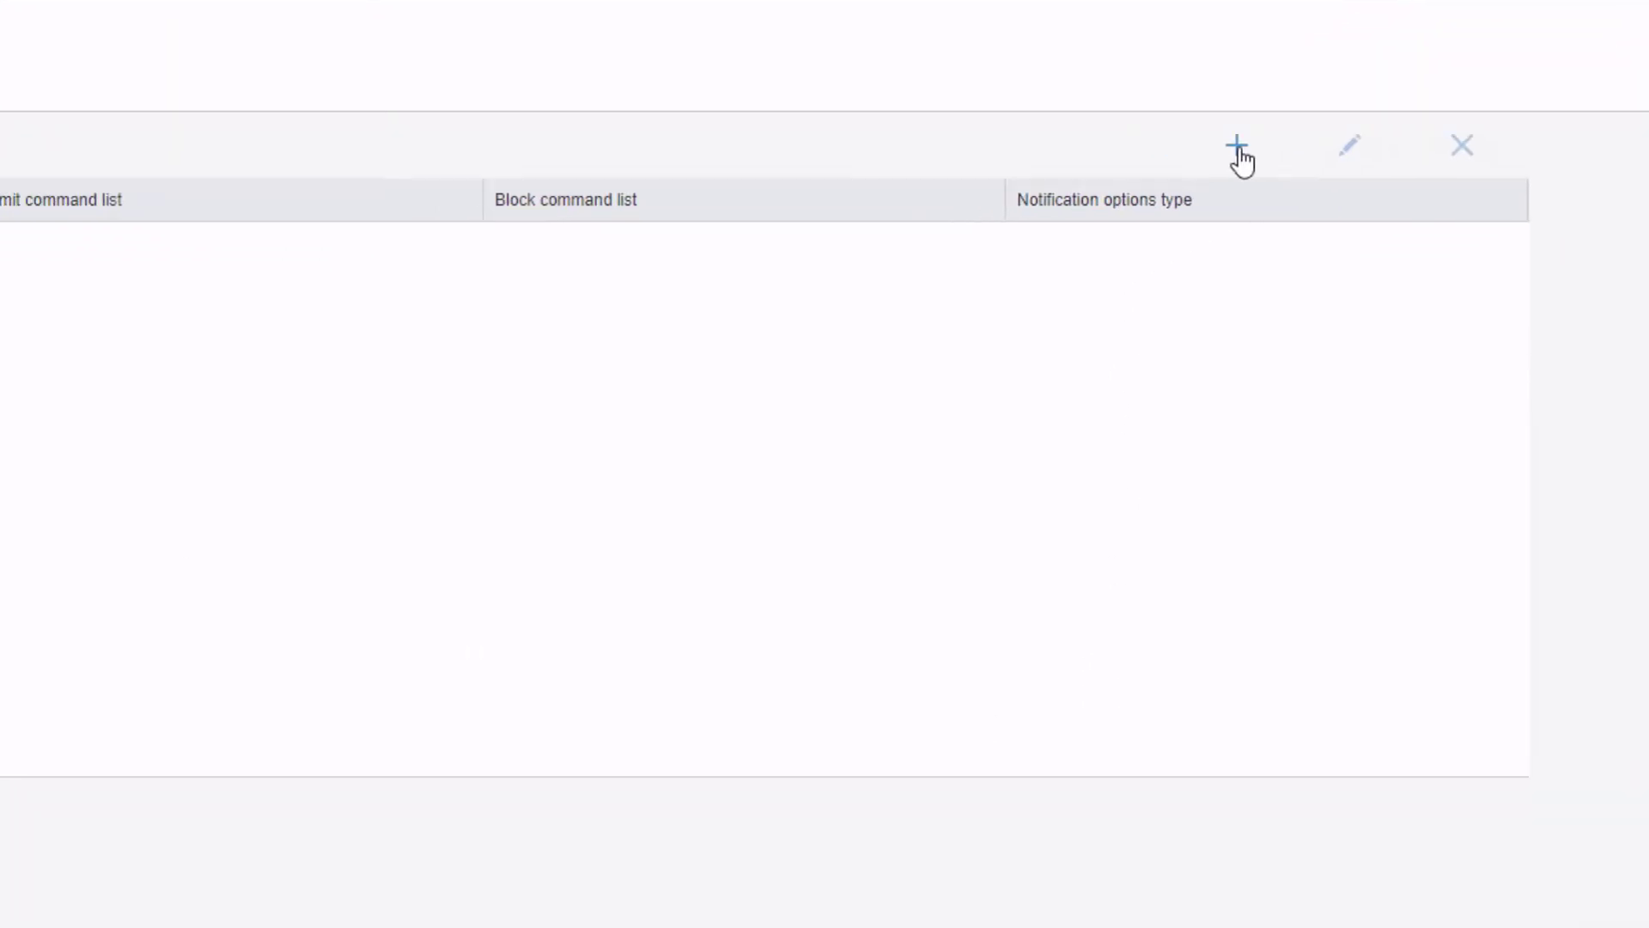
# Create profile CF-JWEB-LB with exe as a selected blocked content type and save it
pyautogui.click(1100, 217)
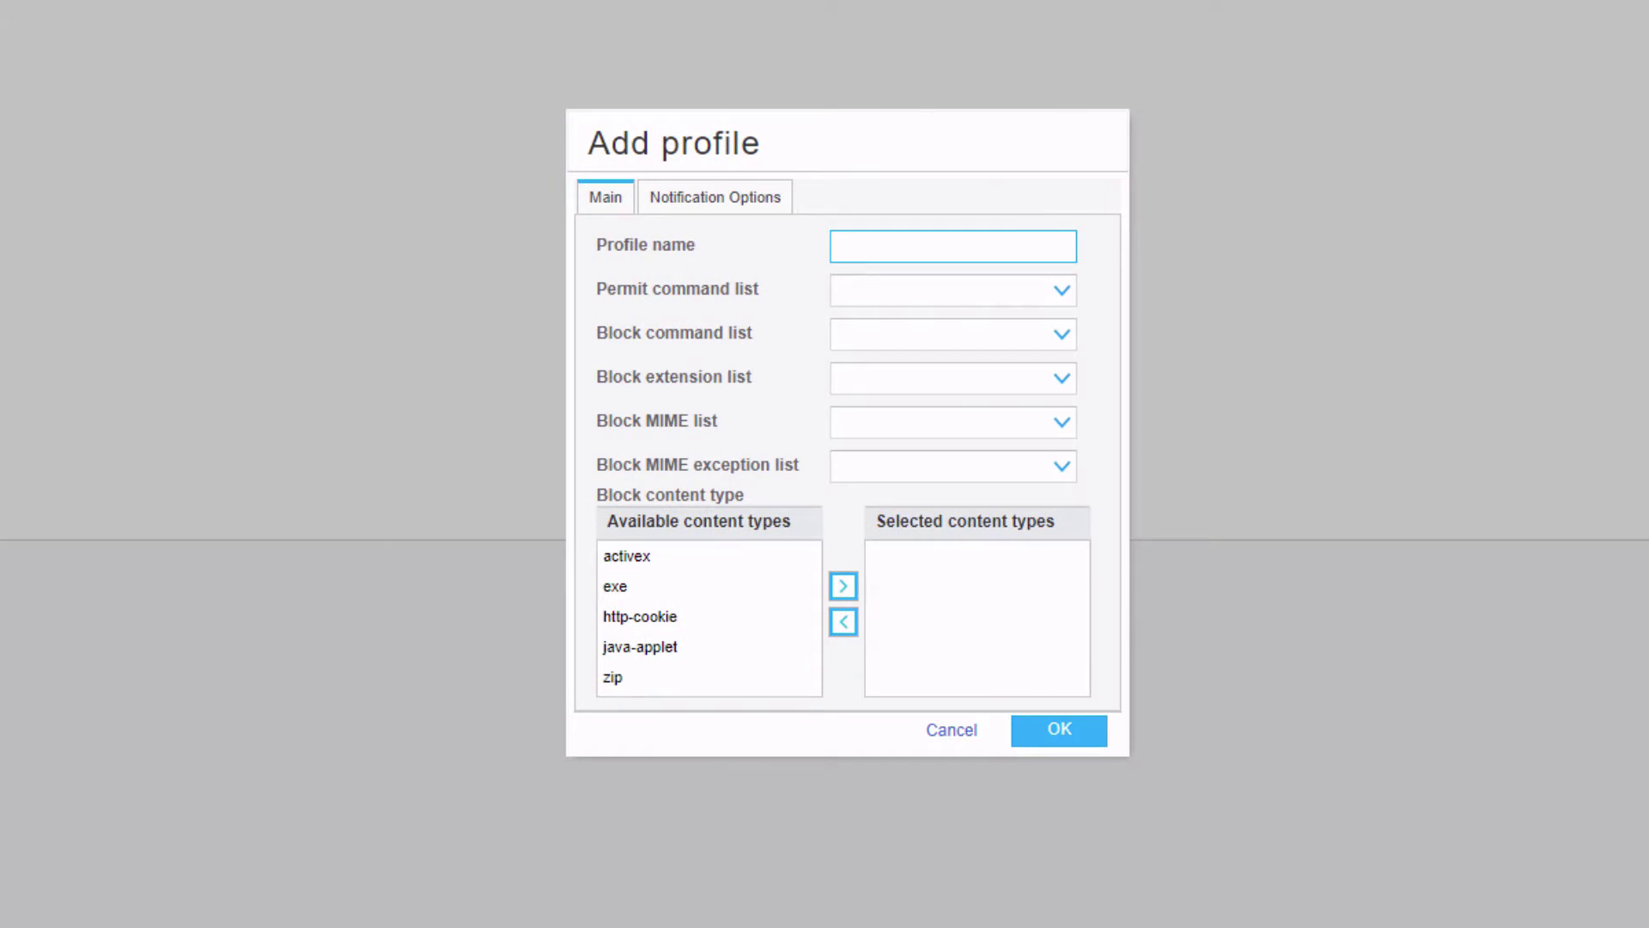
pyautogui.write('CF-JWEB-LB')
pyautogui.click(1031, 380)
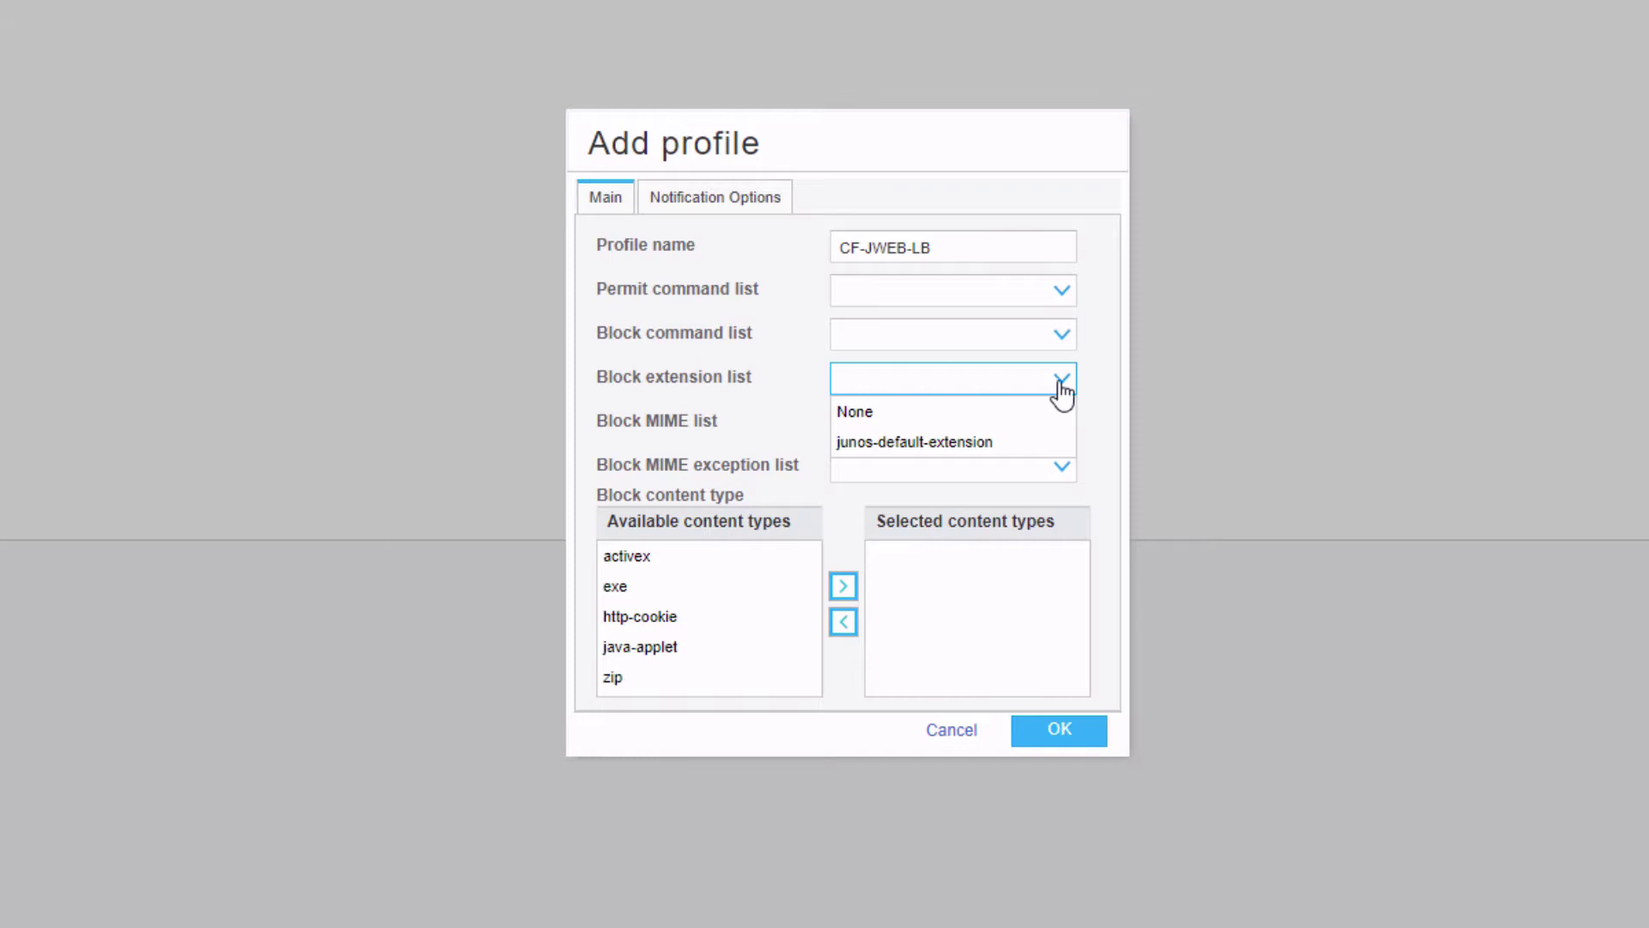
pyautogui.click(1085, 377)
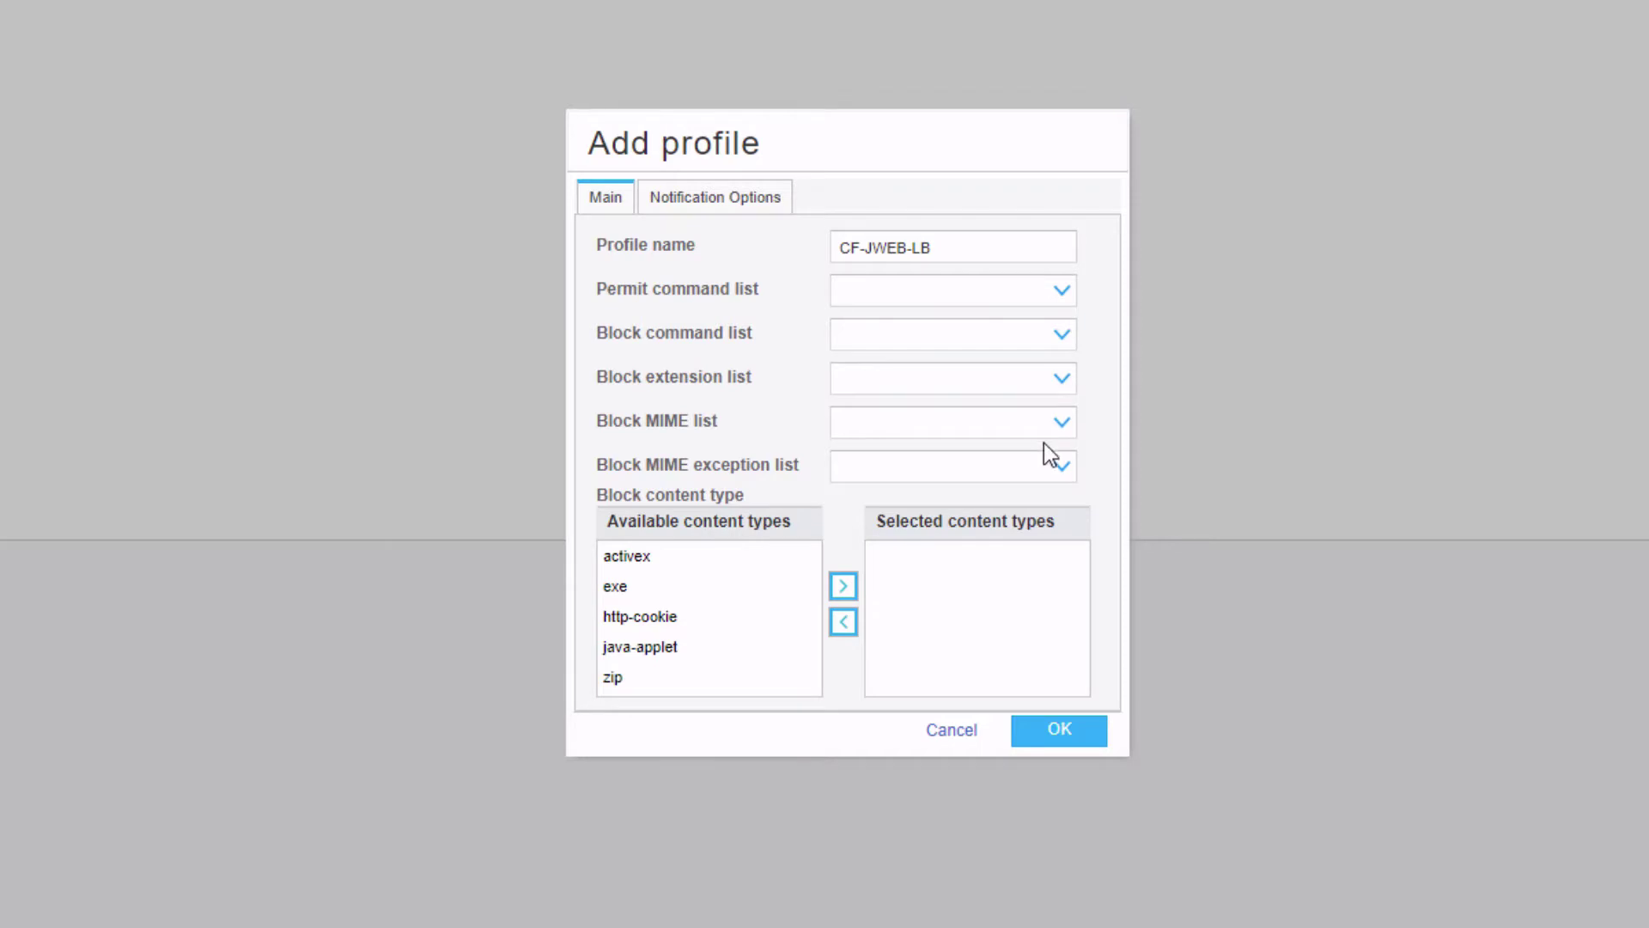
pyautogui.click(780, 589)
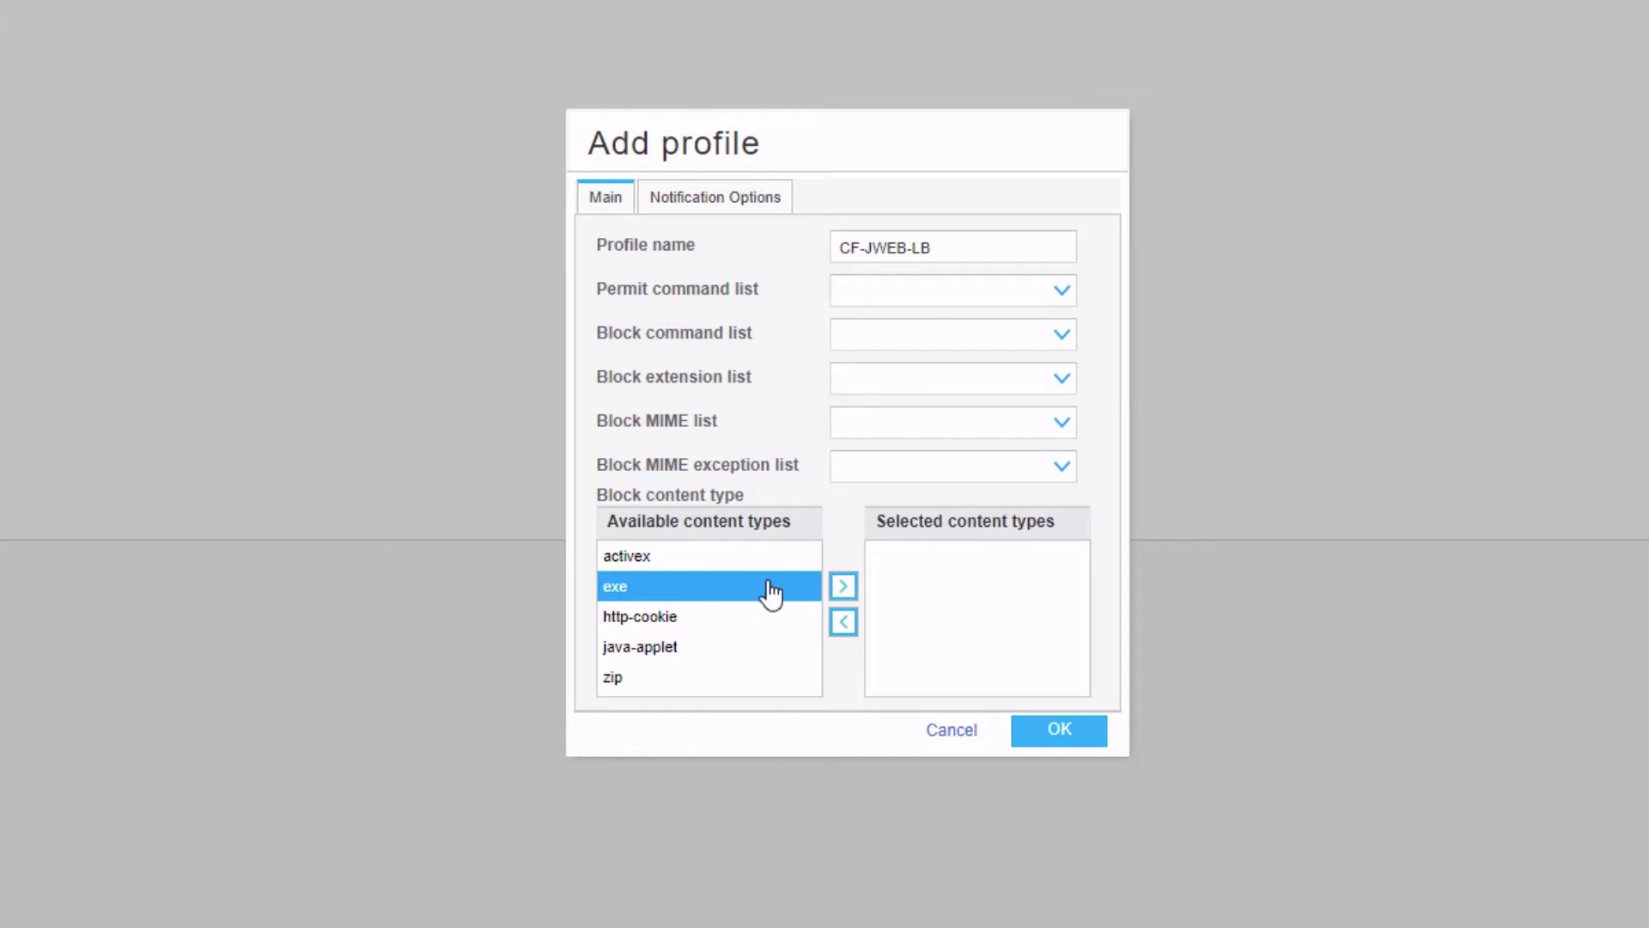
pyautogui.click(845, 589)
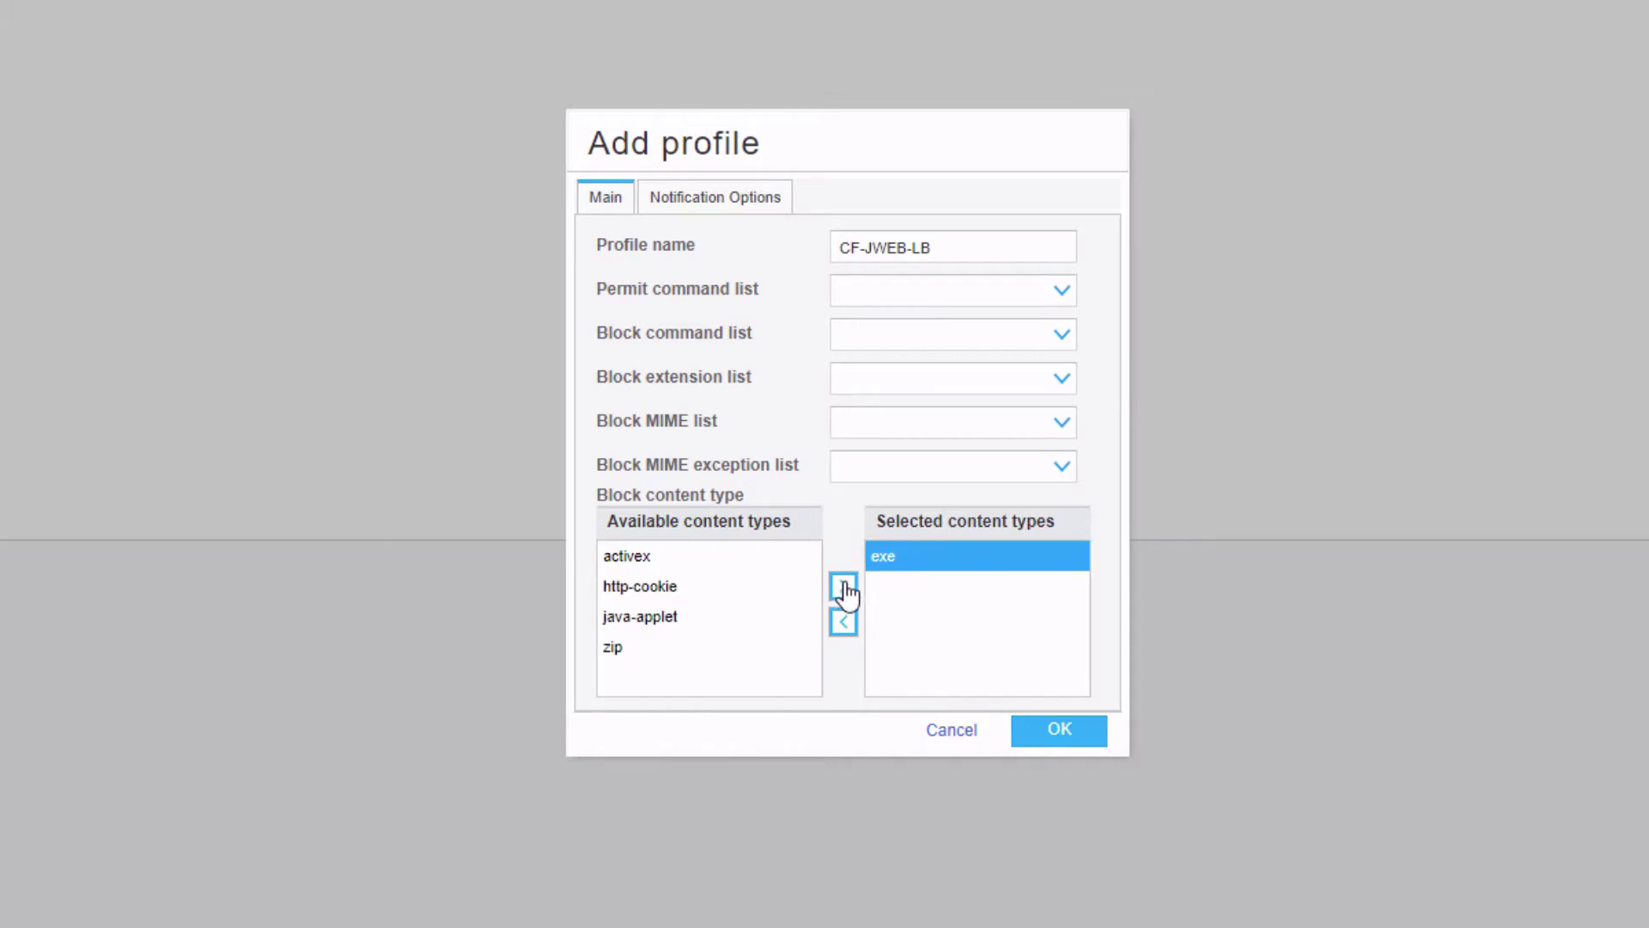
pyautogui.click(1090, 735)
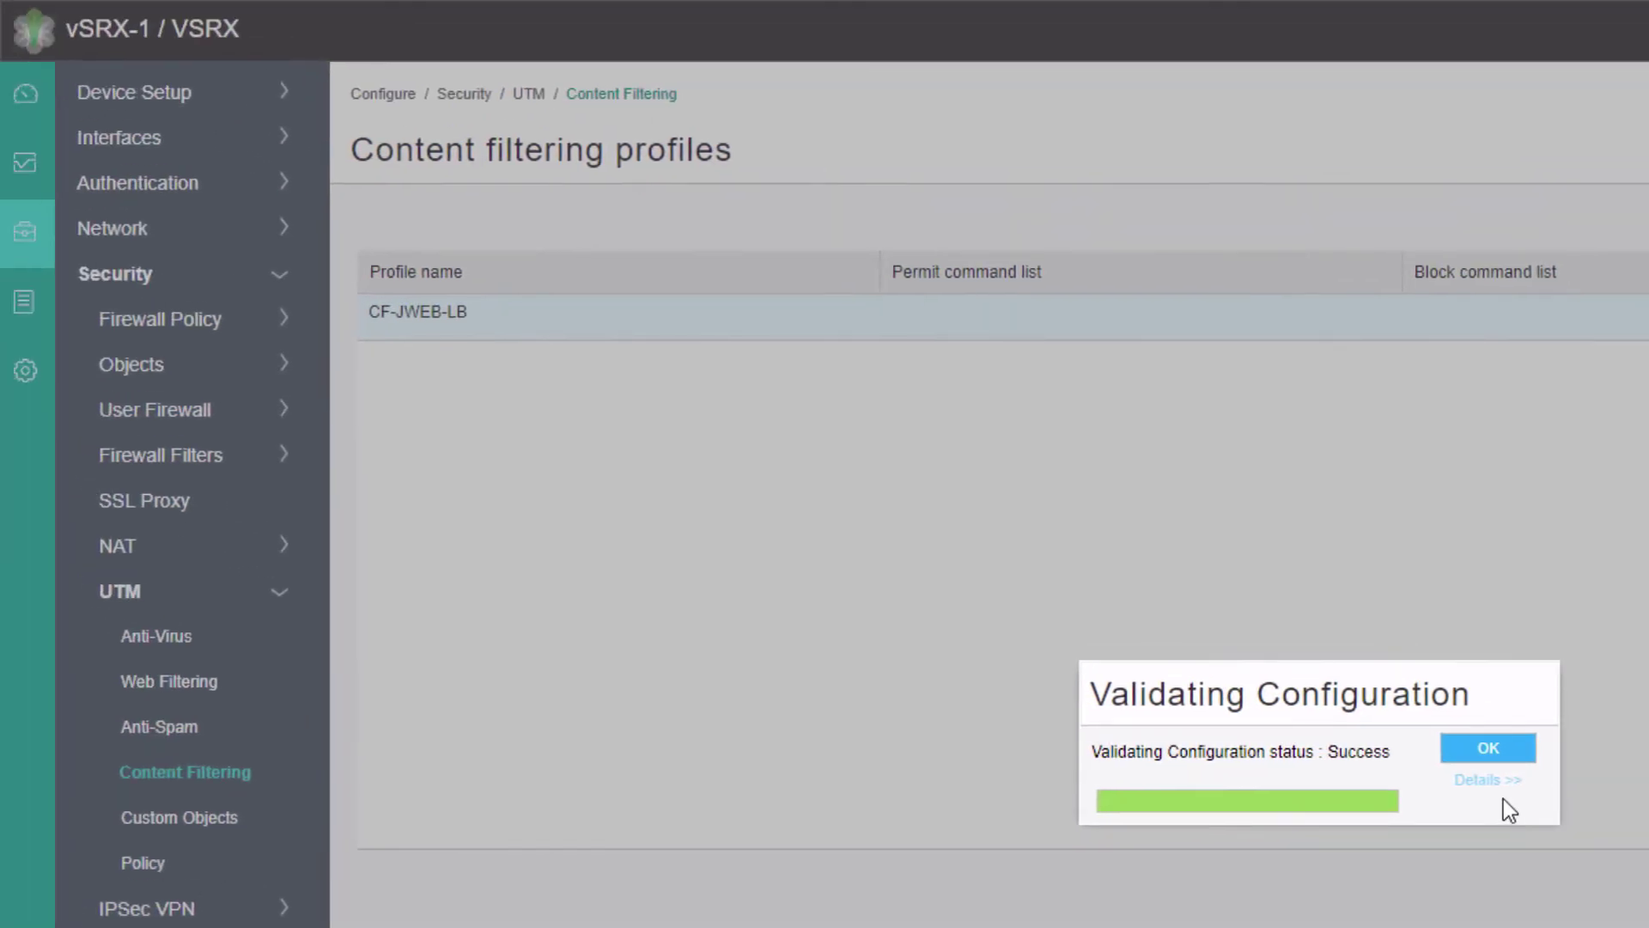
# Add UTM policy UTM-LB with CF-JWEB-LB as its HTTP profile, leaving FTP upload empty
pyautogui.click(1510, 745)
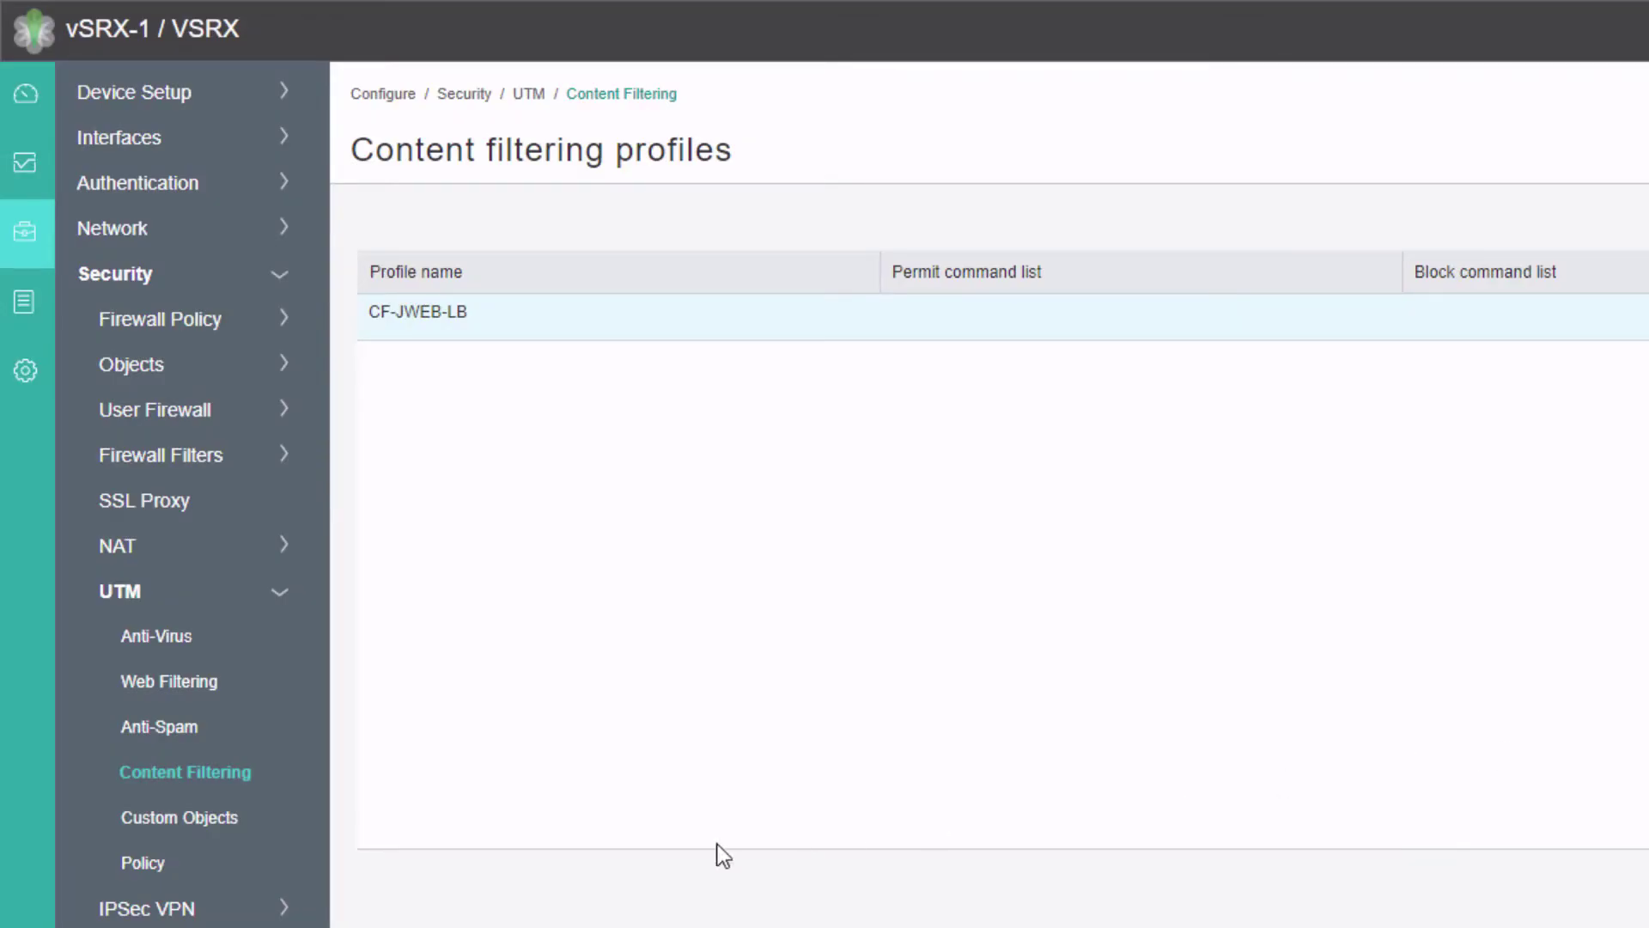
pyautogui.click(141, 861)
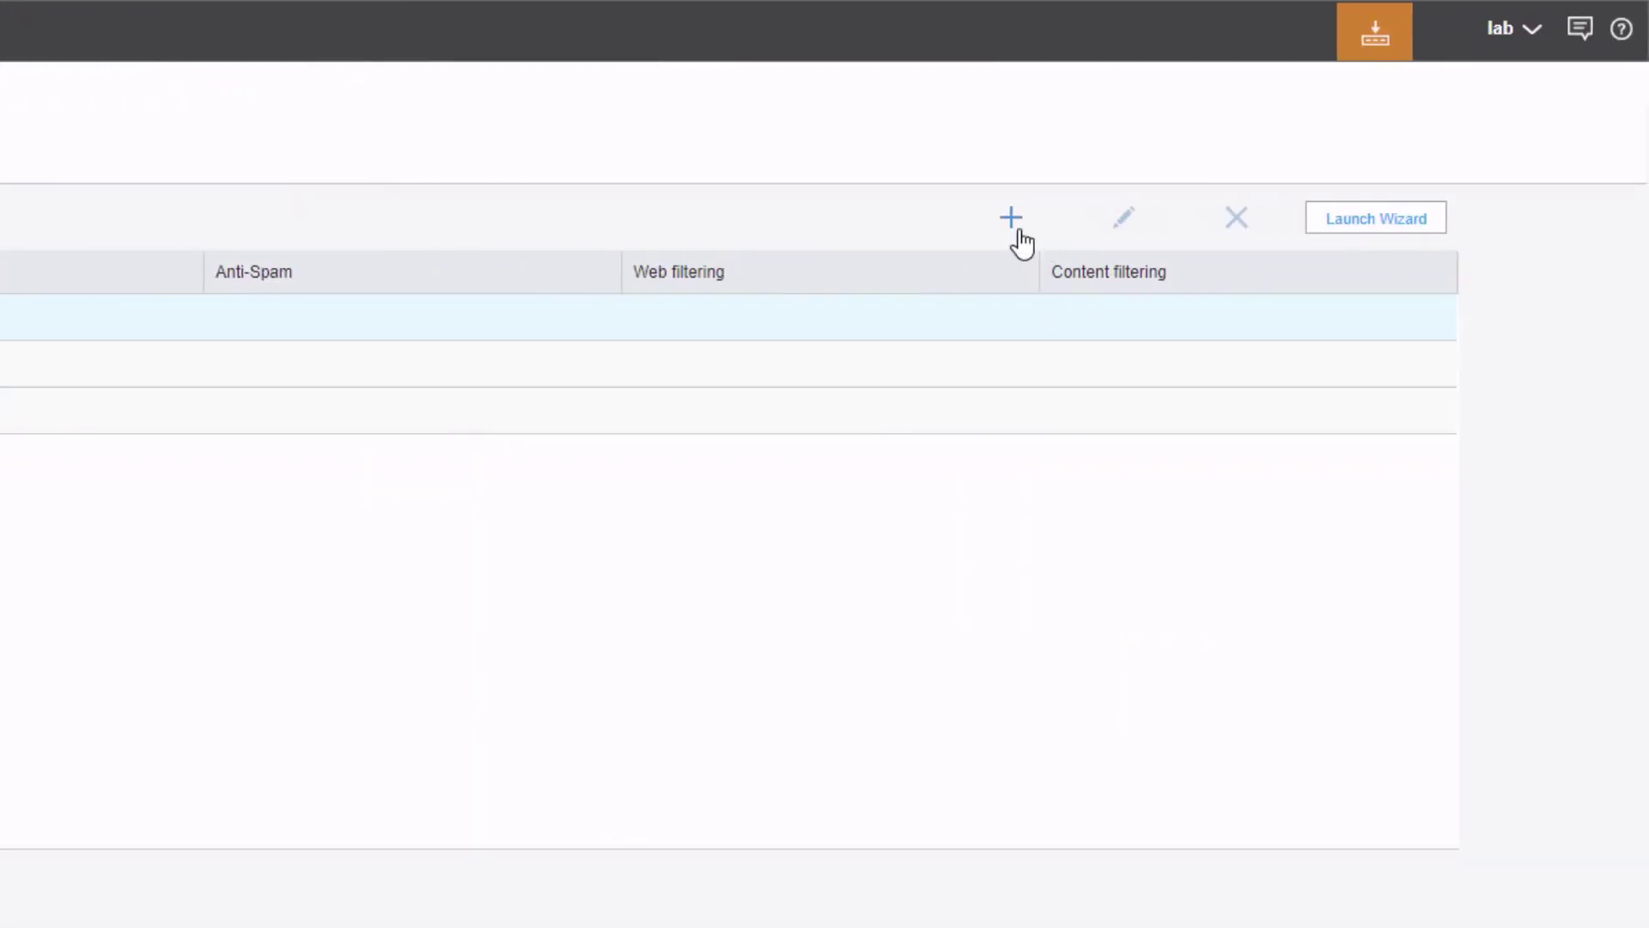
pyautogui.click(1018, 222)
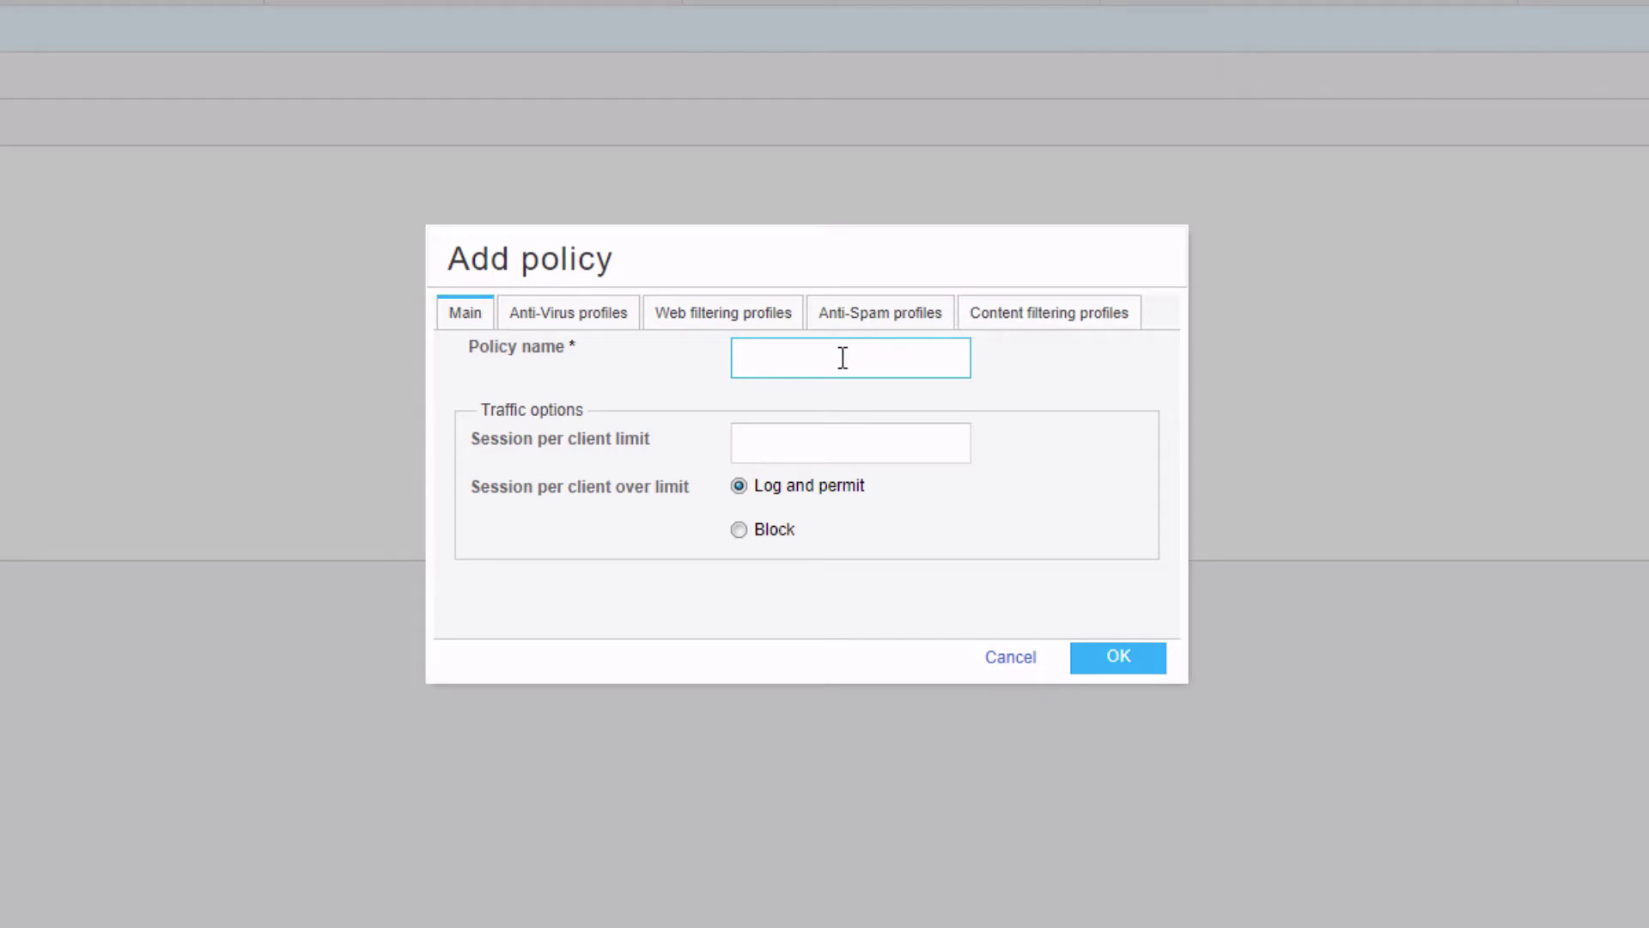
pyautogui.write('UTM-LB')
pyautogui.click(1029, 325)
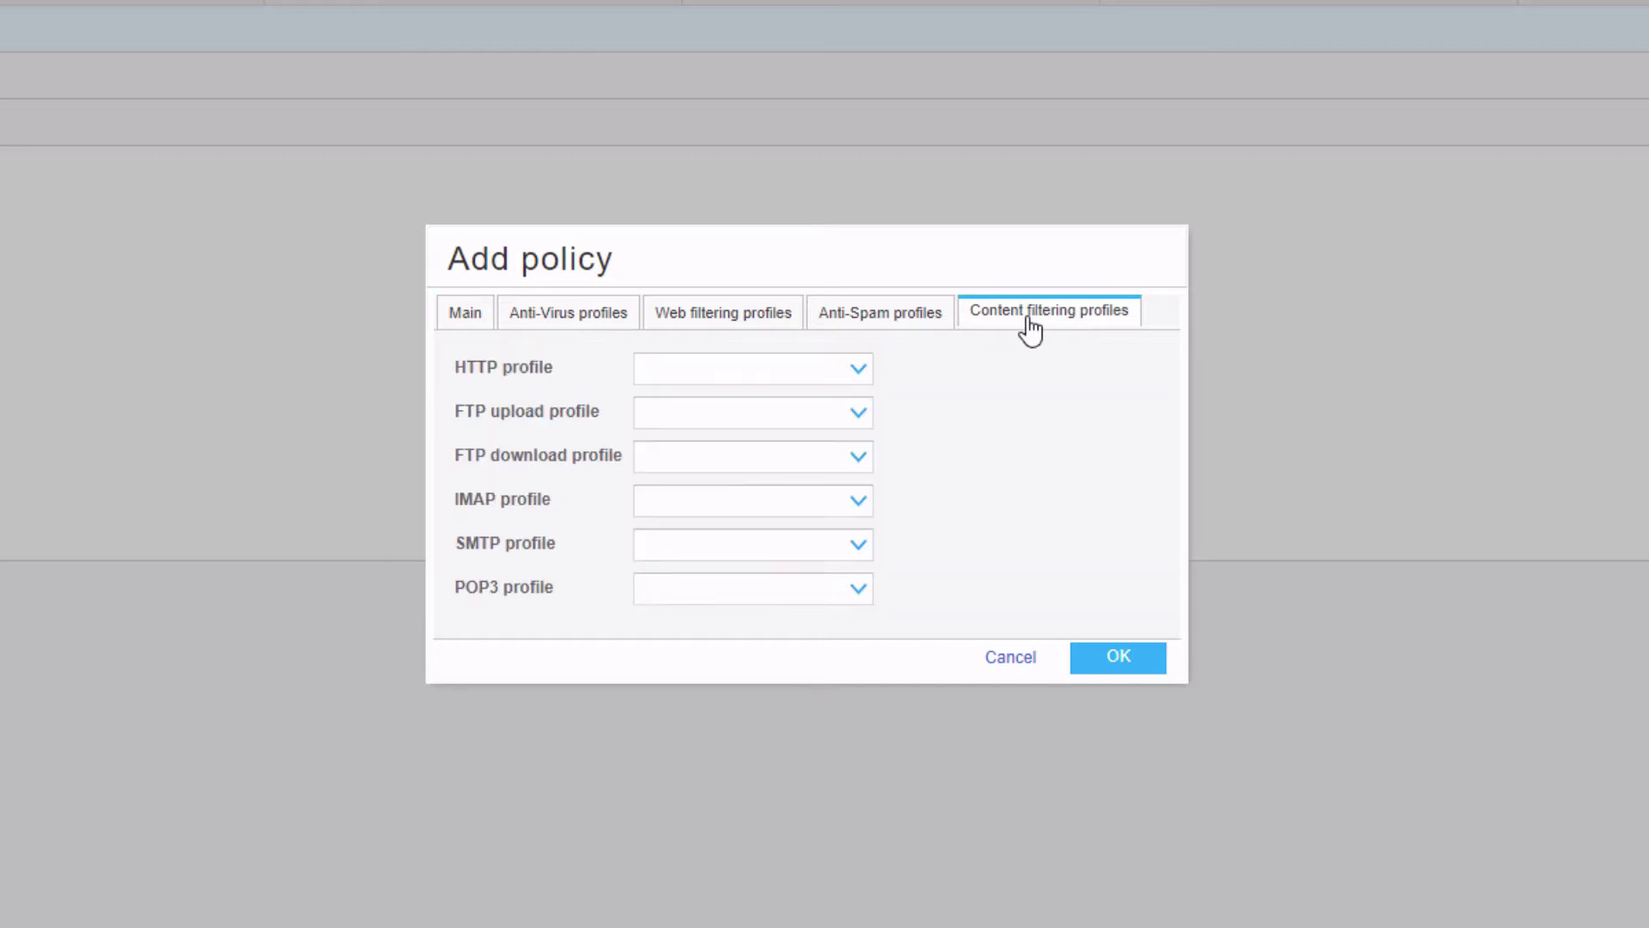
pyautogui.click(858, 372)
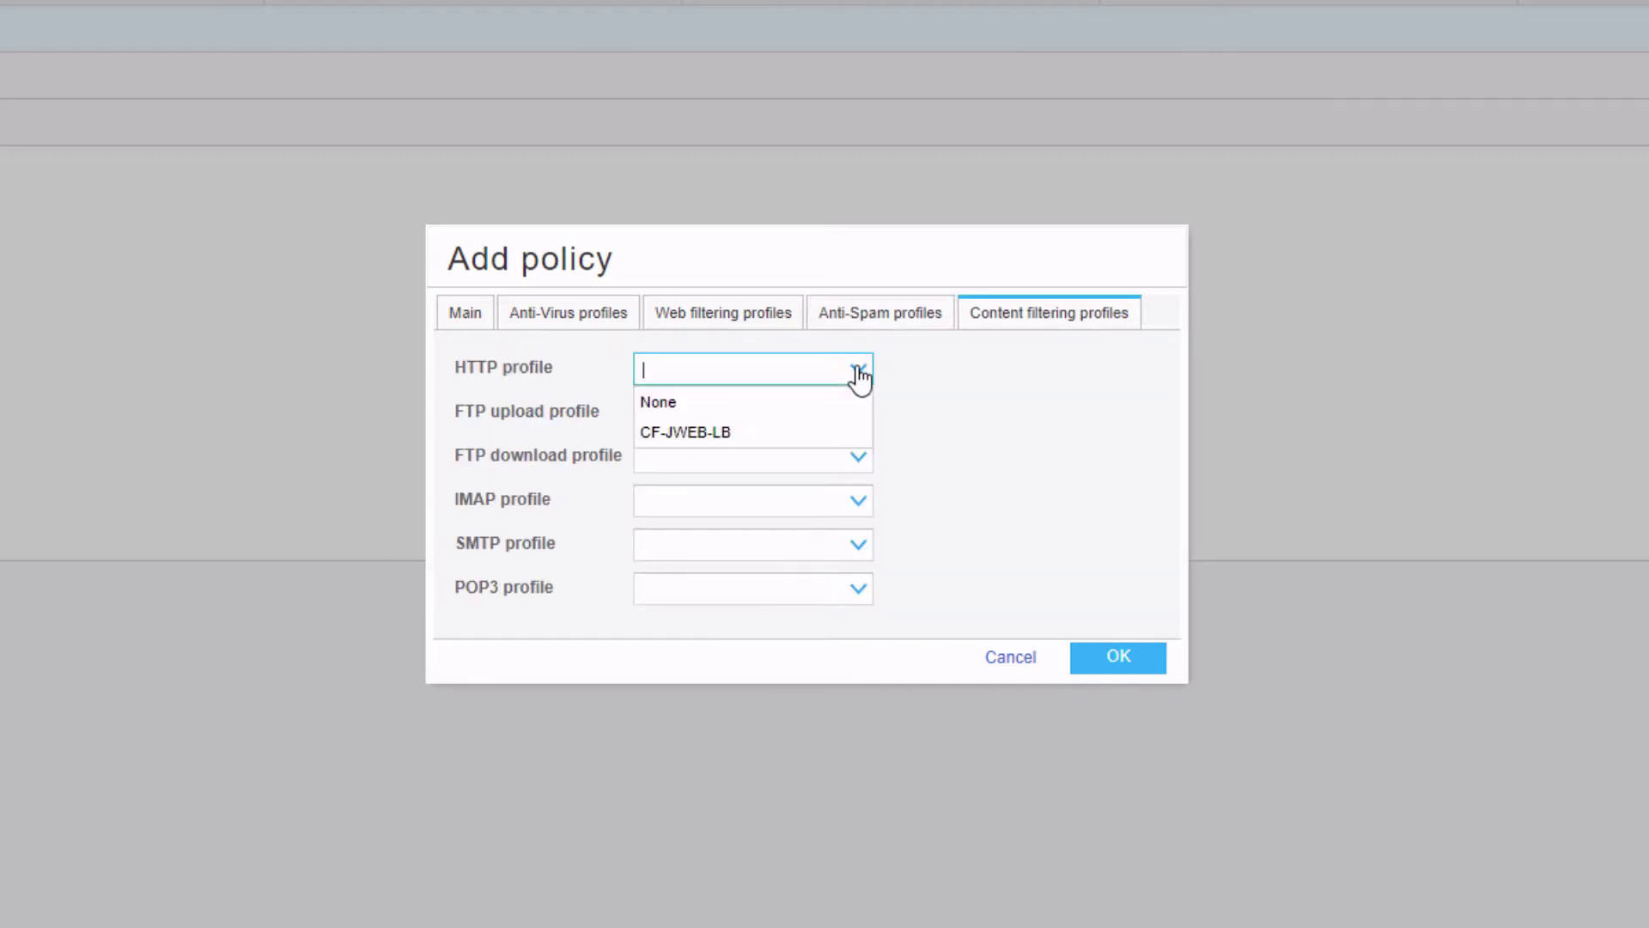
pyautogui.click(800, 432)
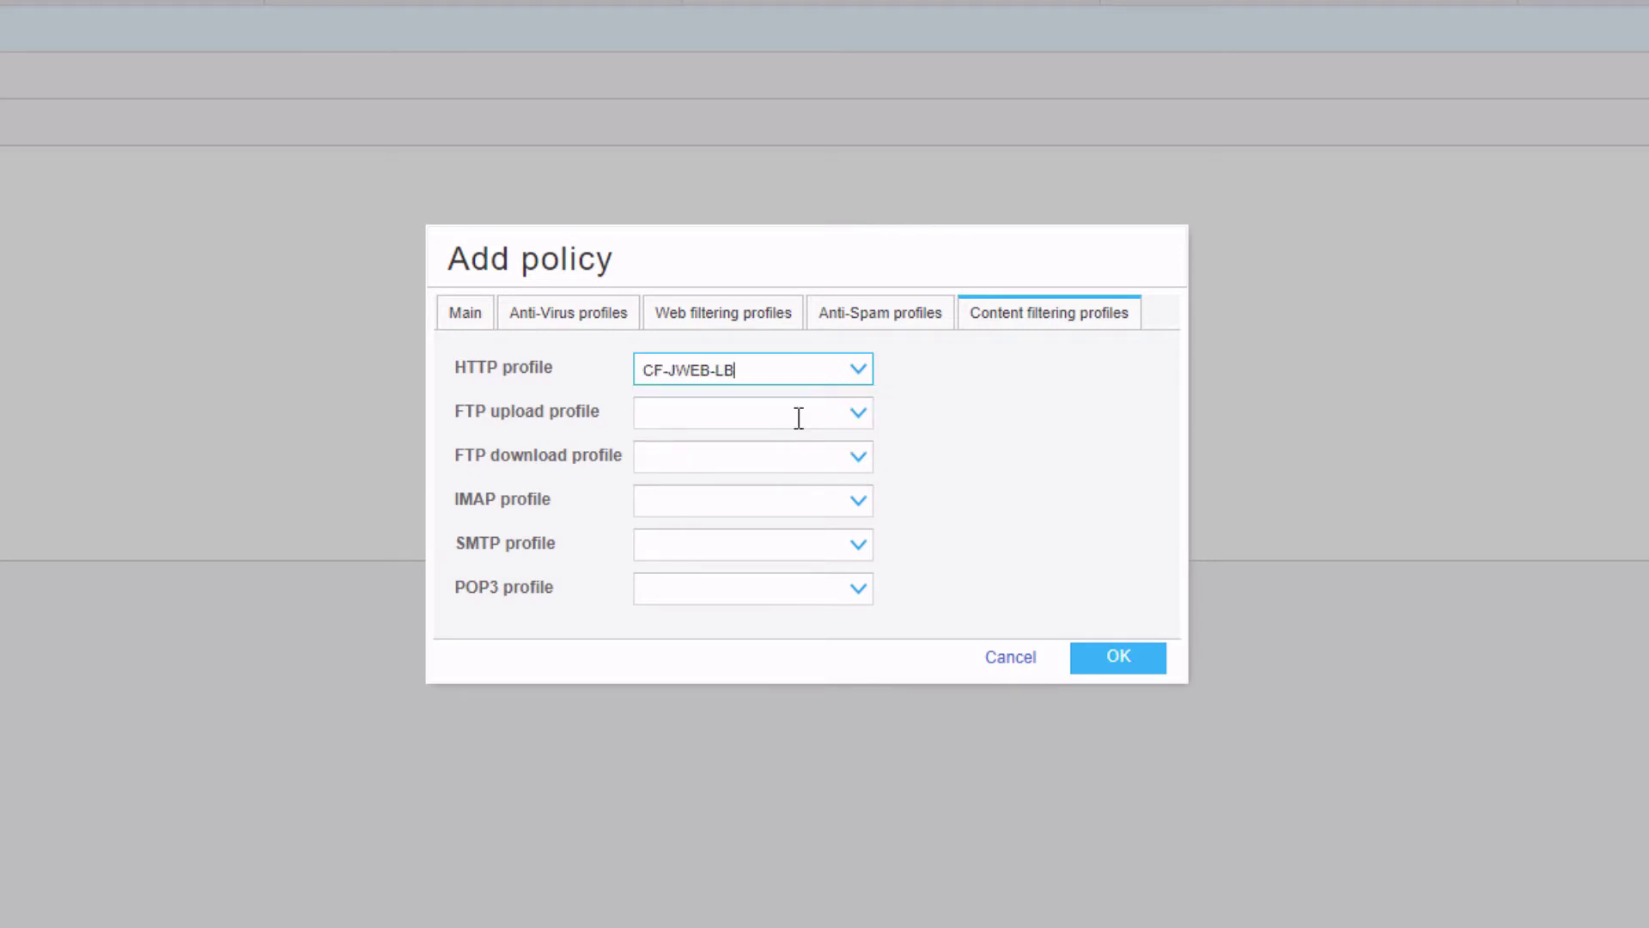
pyautogui.click(855, 414)
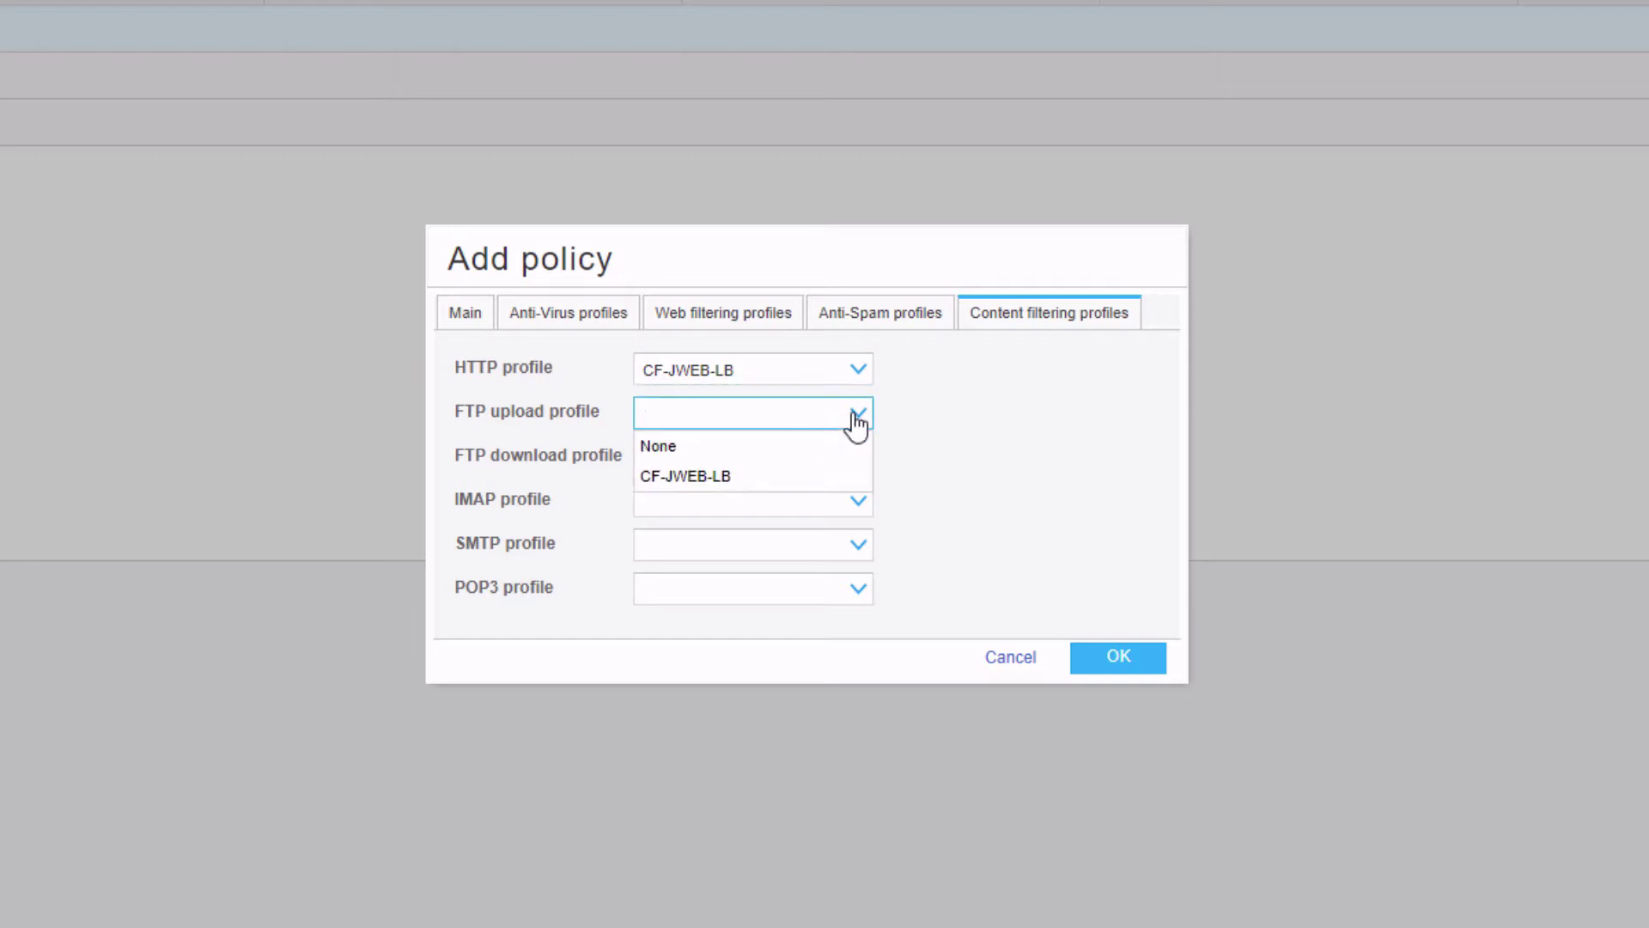
pyautogui.click(955, 428)
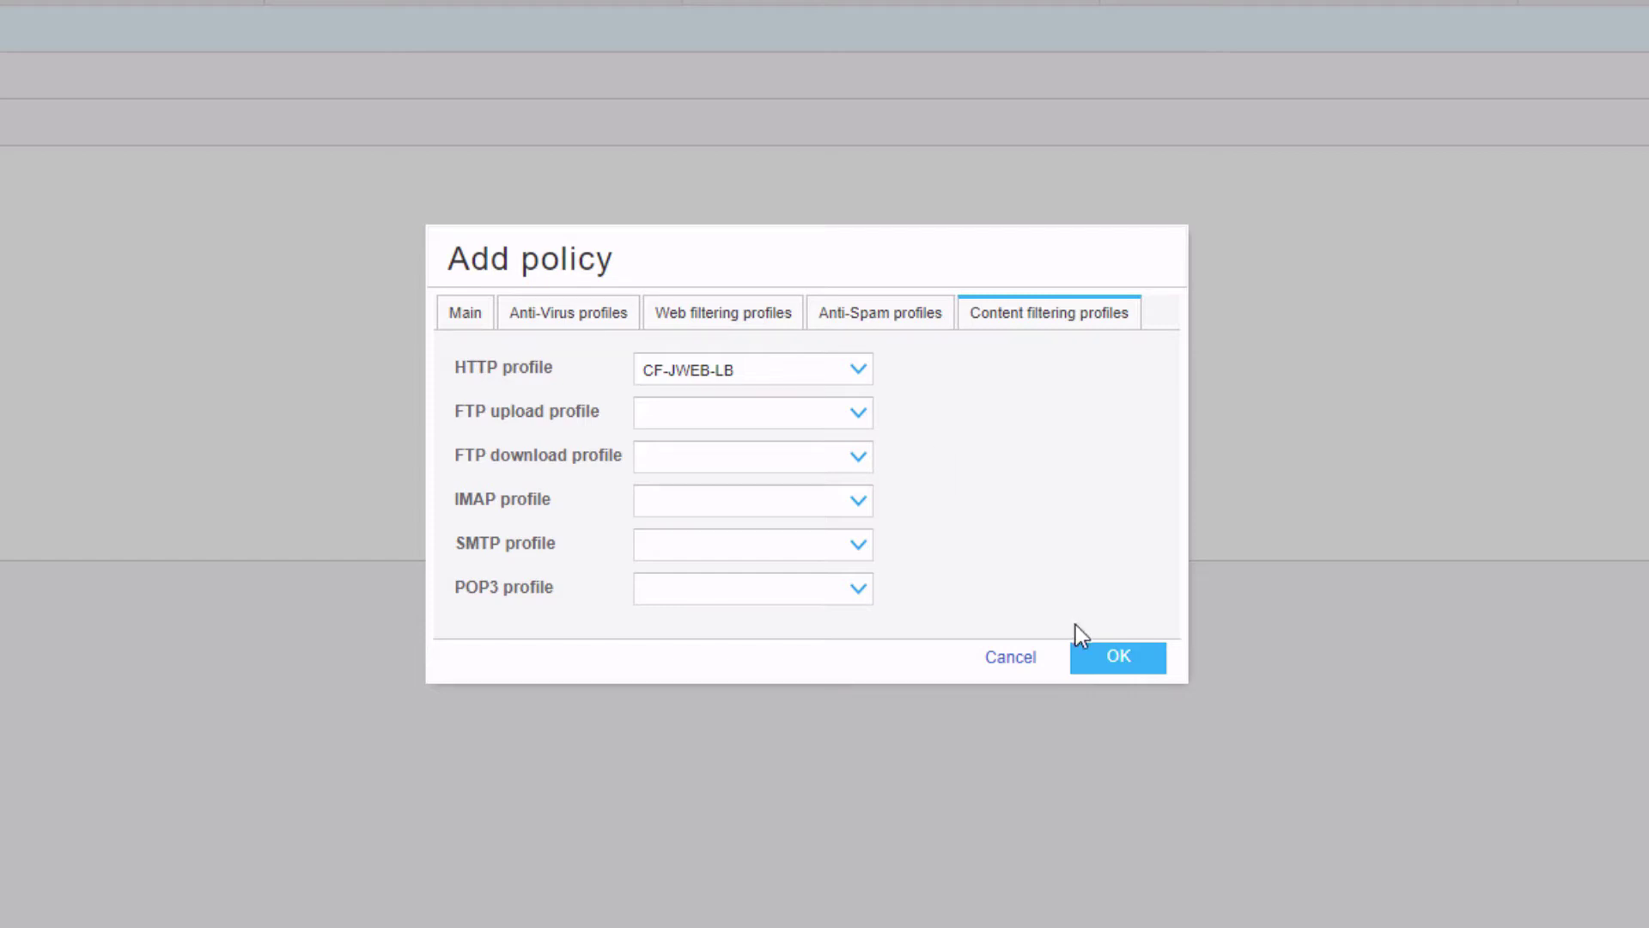
pyautogui.click(1100, 659)
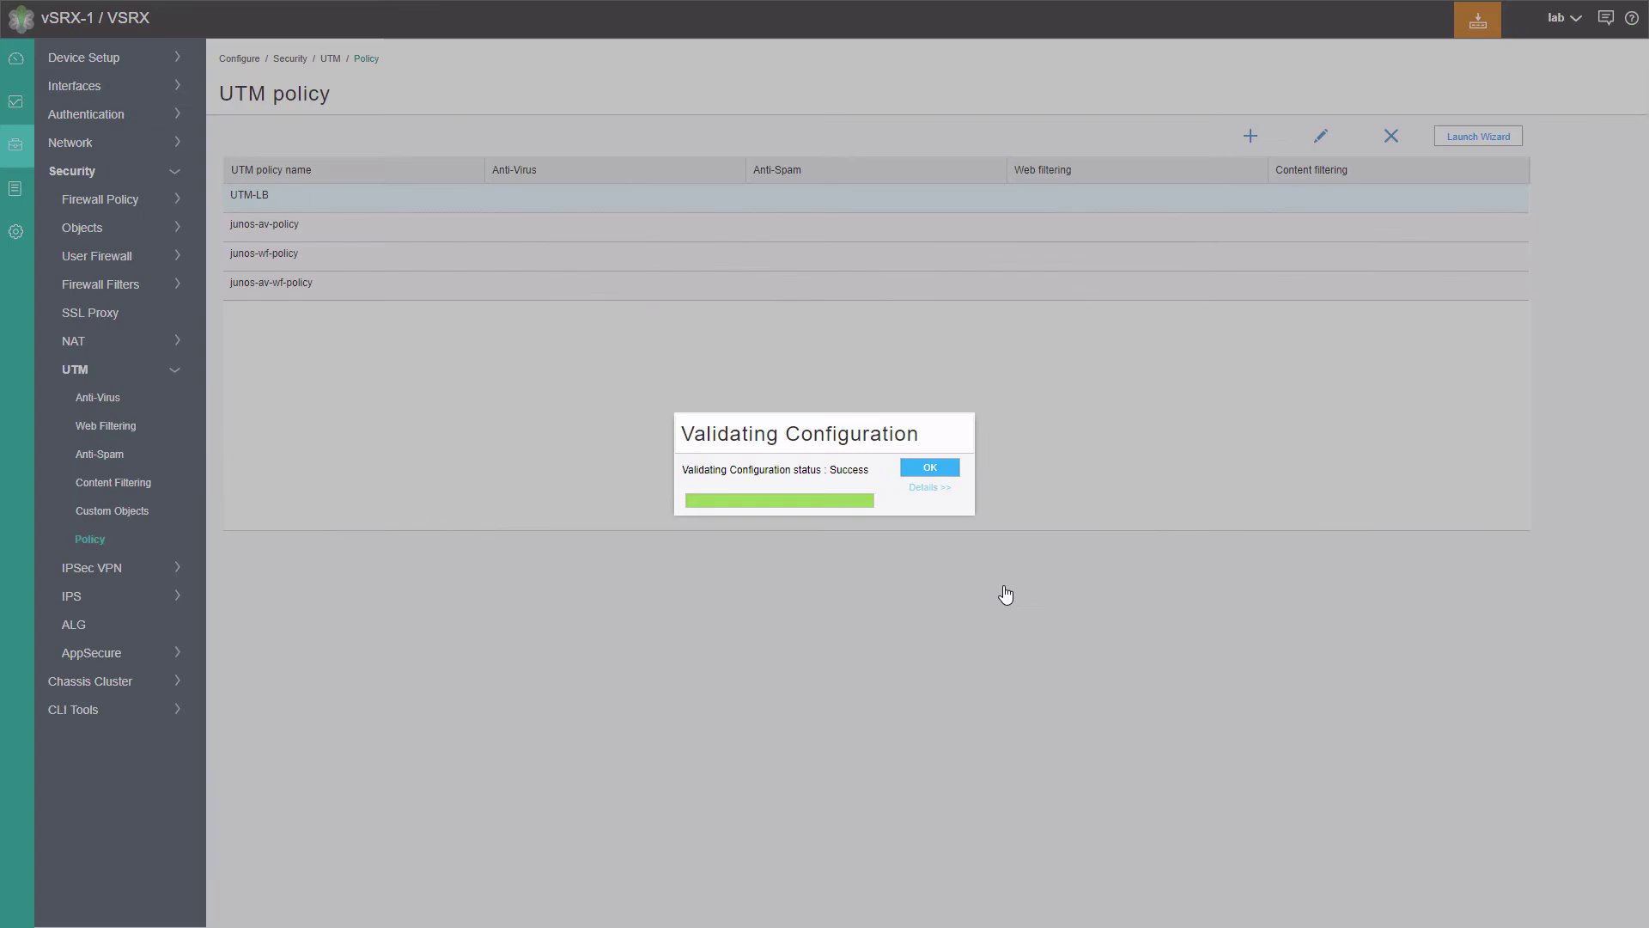
# Start a new firewall rule named UTM-LB from the firewall Rules list
pyautogui.click(936, 467)
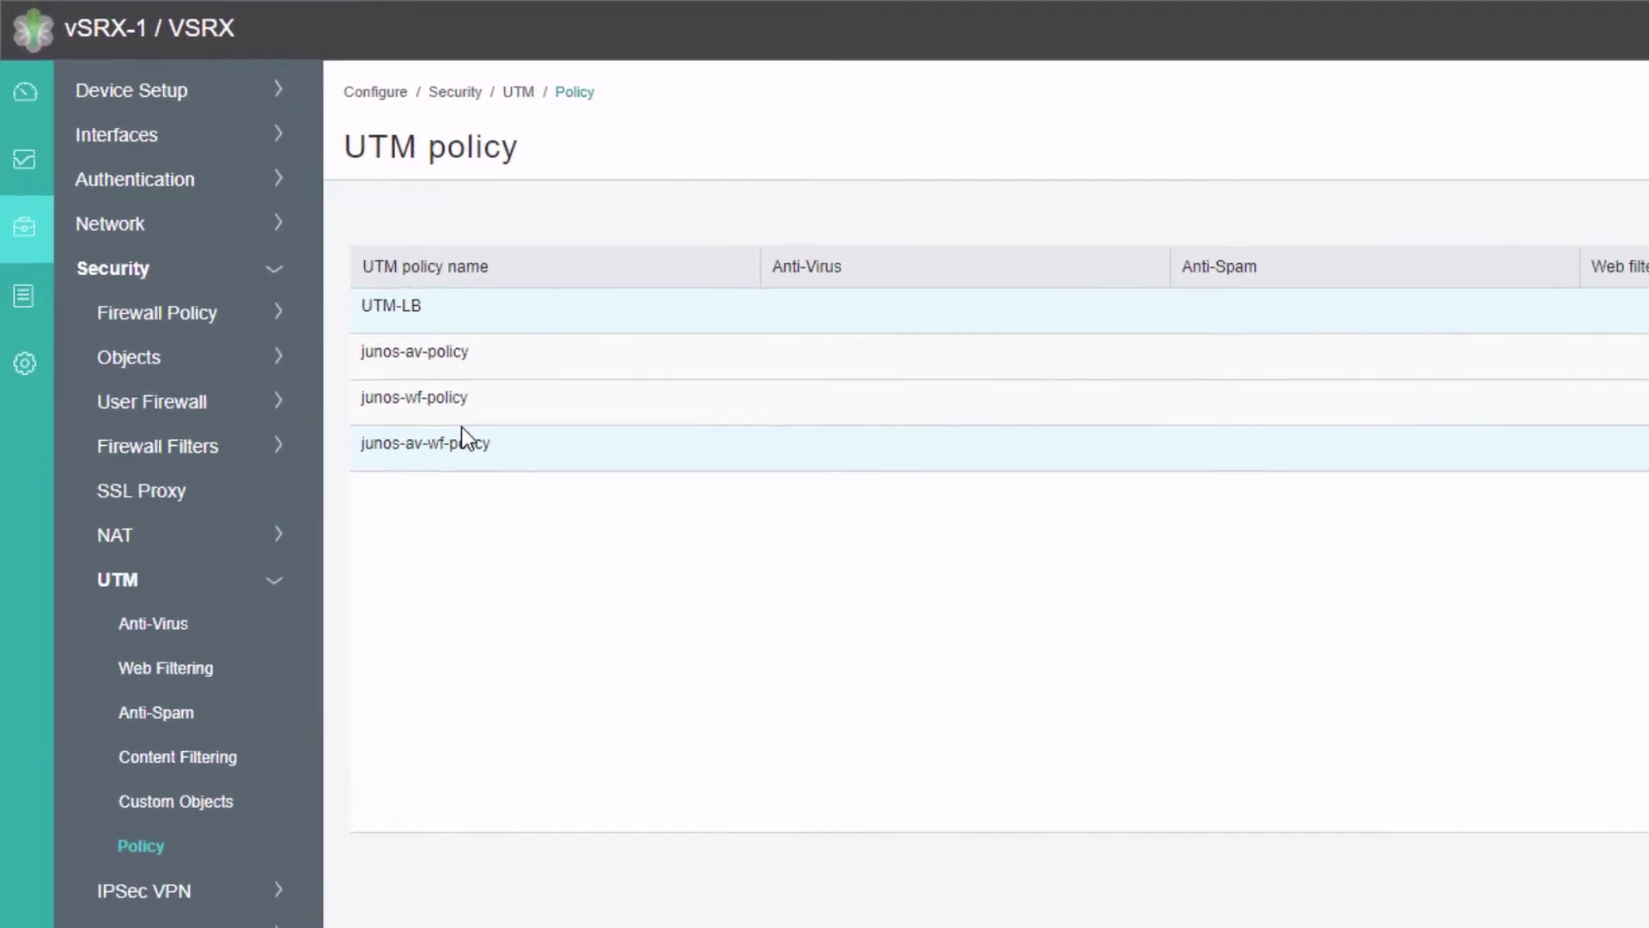
pyautogui.click(211, 317)
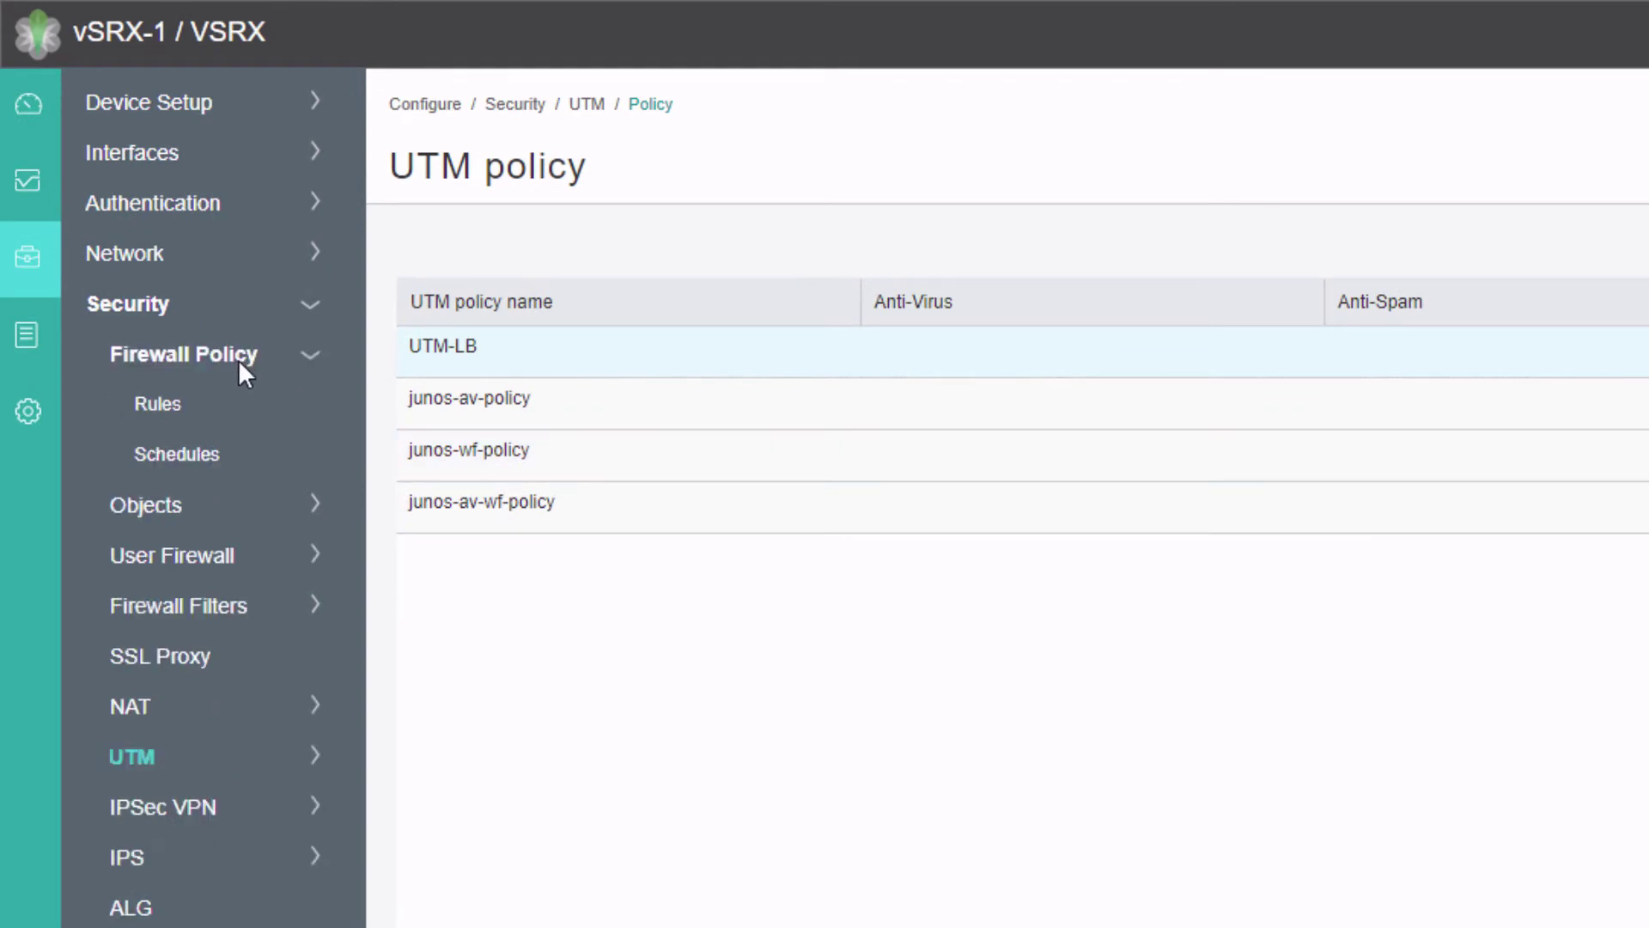
pyautogui.click(163, 403)
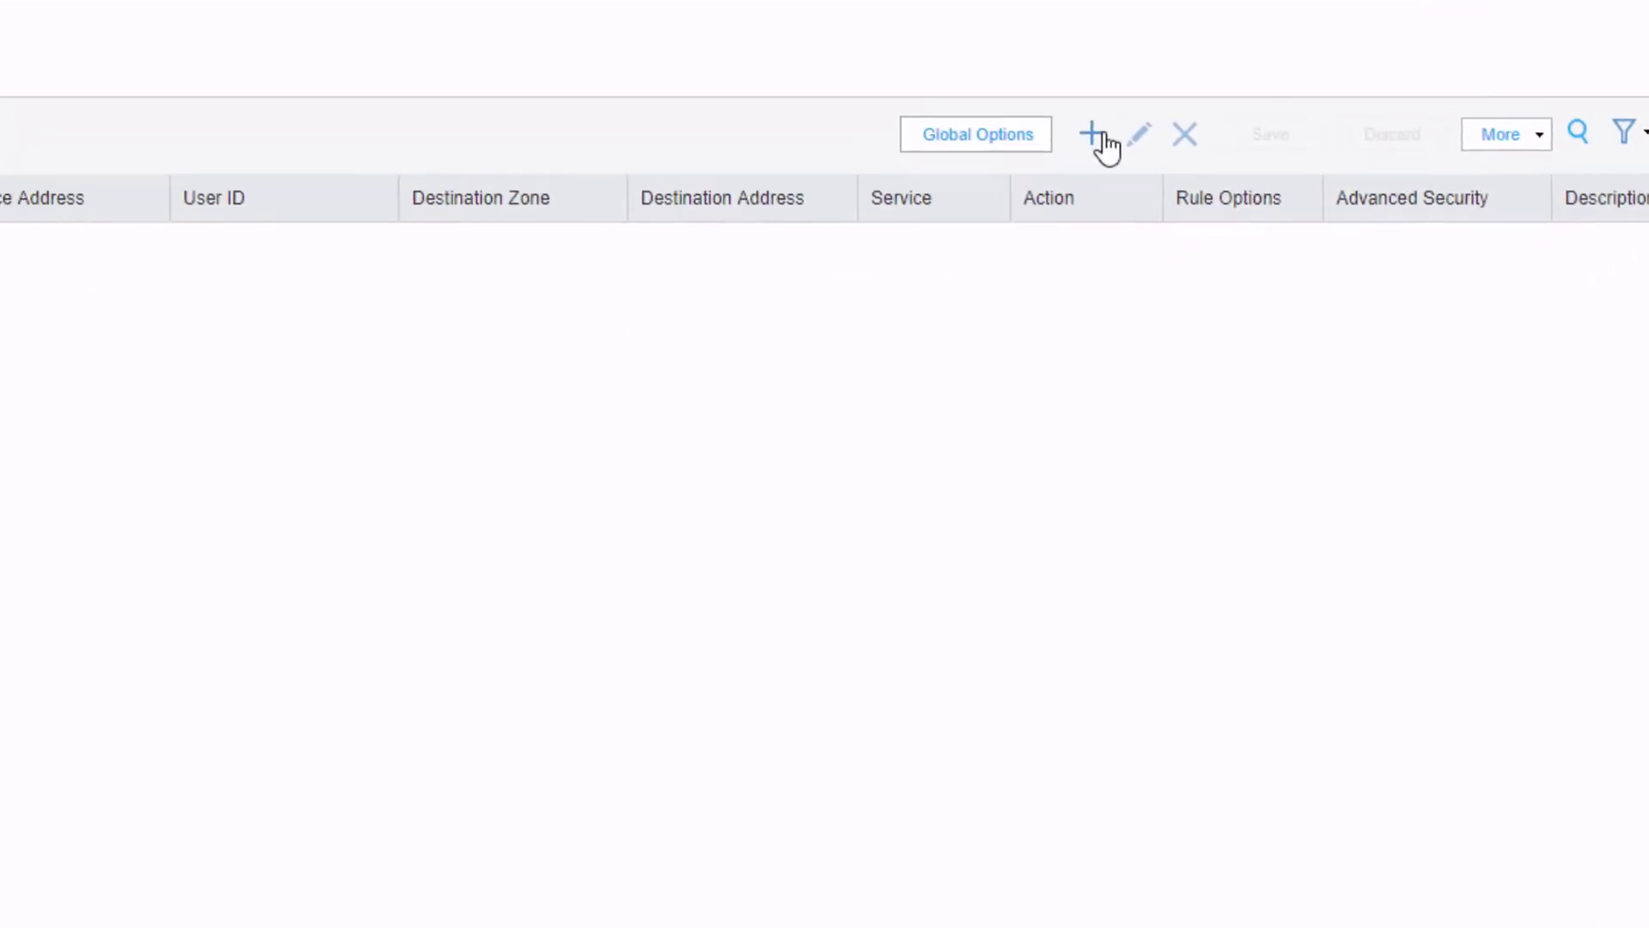
pyautogui.click(1103, 137)
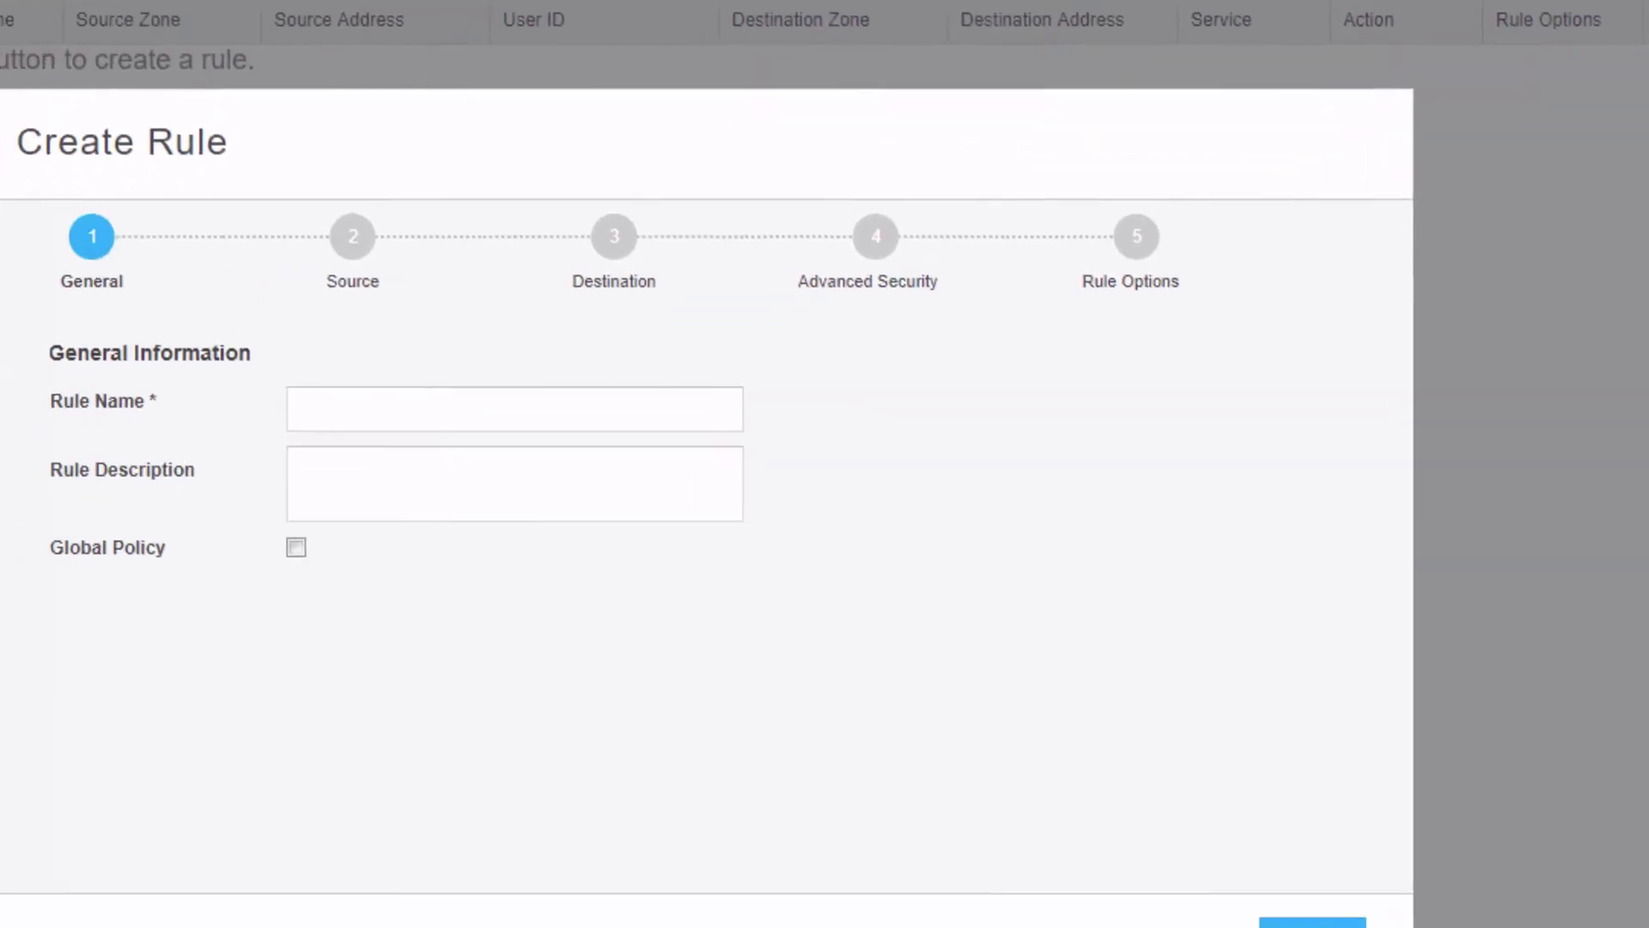
pyautogui.click(615, 339)
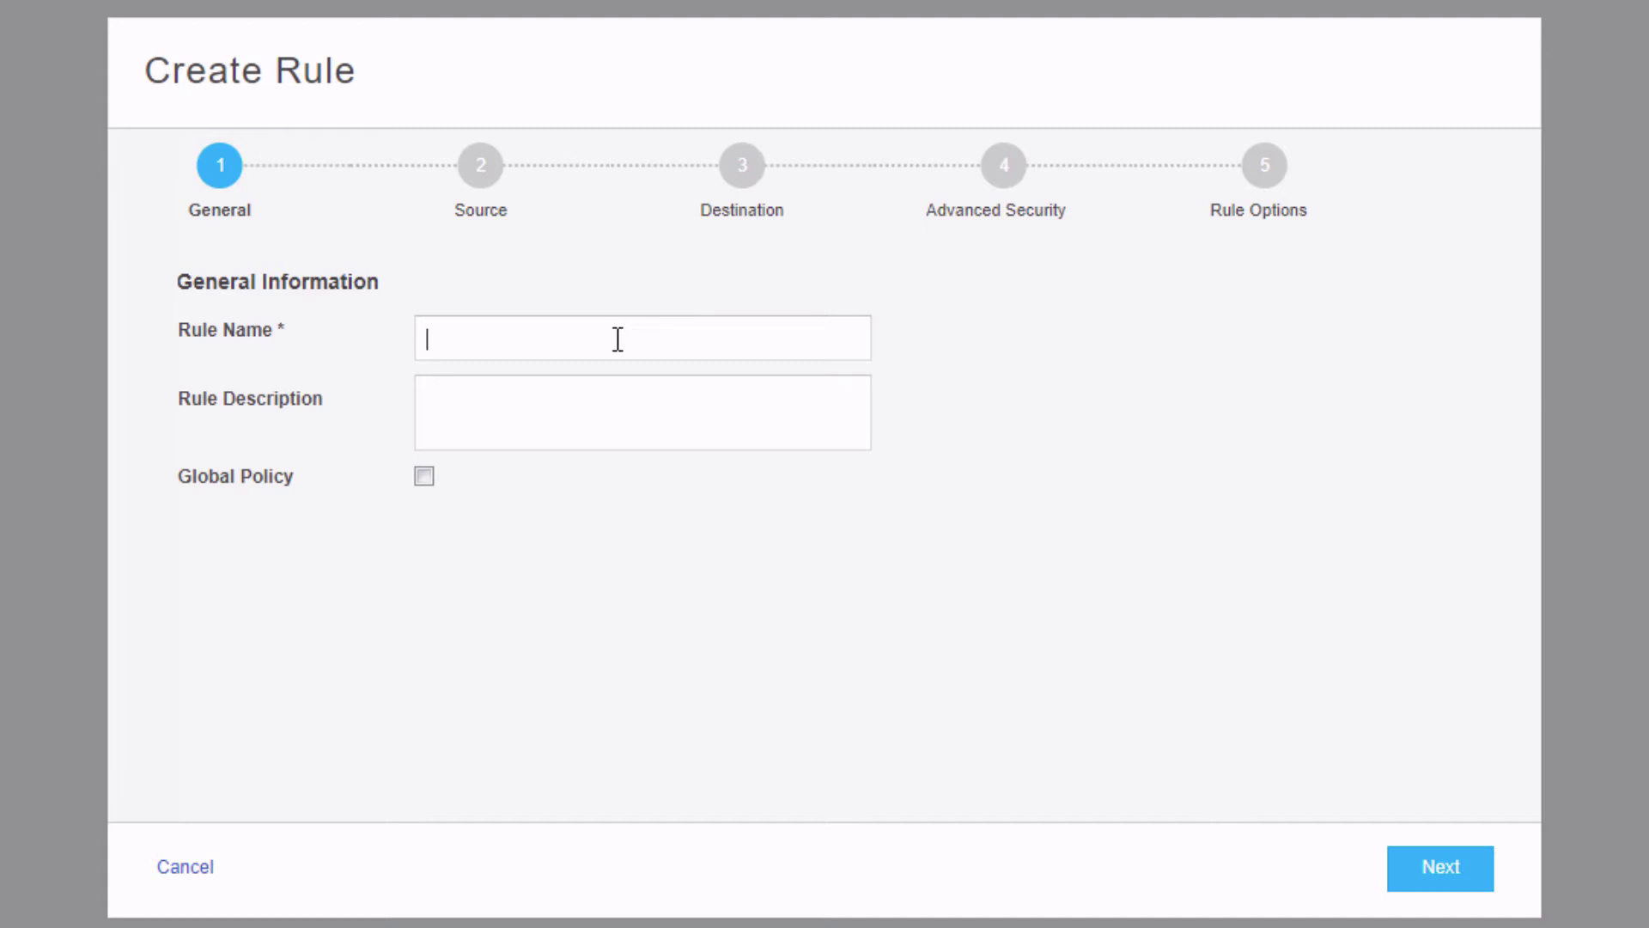
pyautogui.write('UTM-LB')
# Set the rule's destination zone to Internet, action to permit, and UTM profile to UTM-LB
pyautogui.click(482, 171)
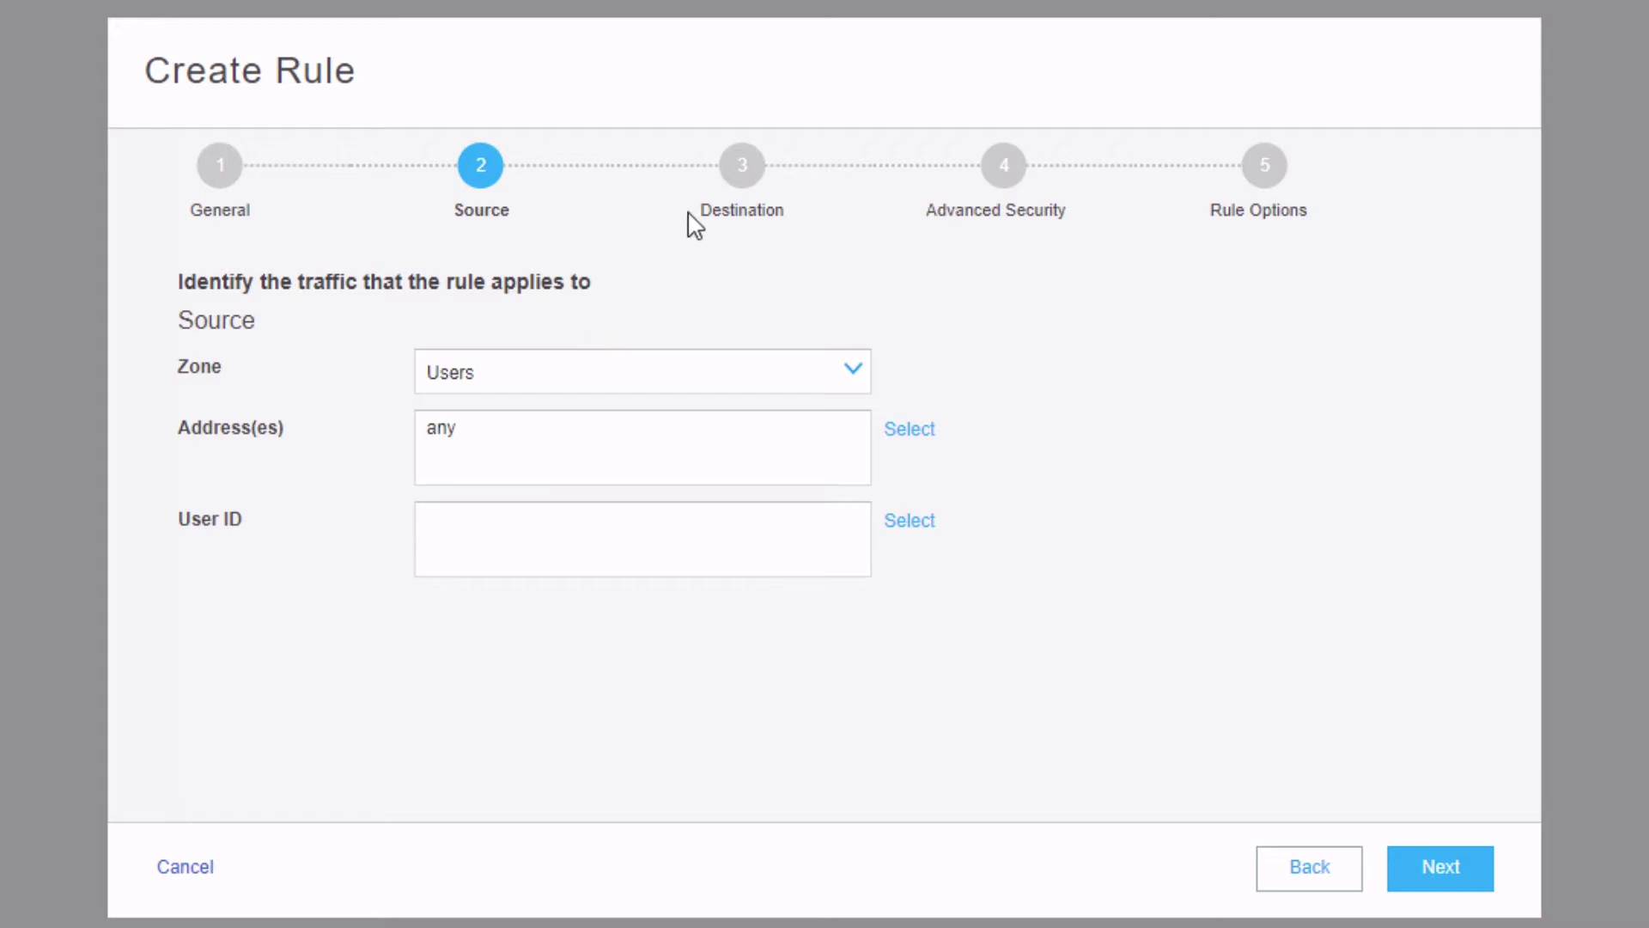
pyautogui.click(736, 166)
pyautogui.click(494, 391)
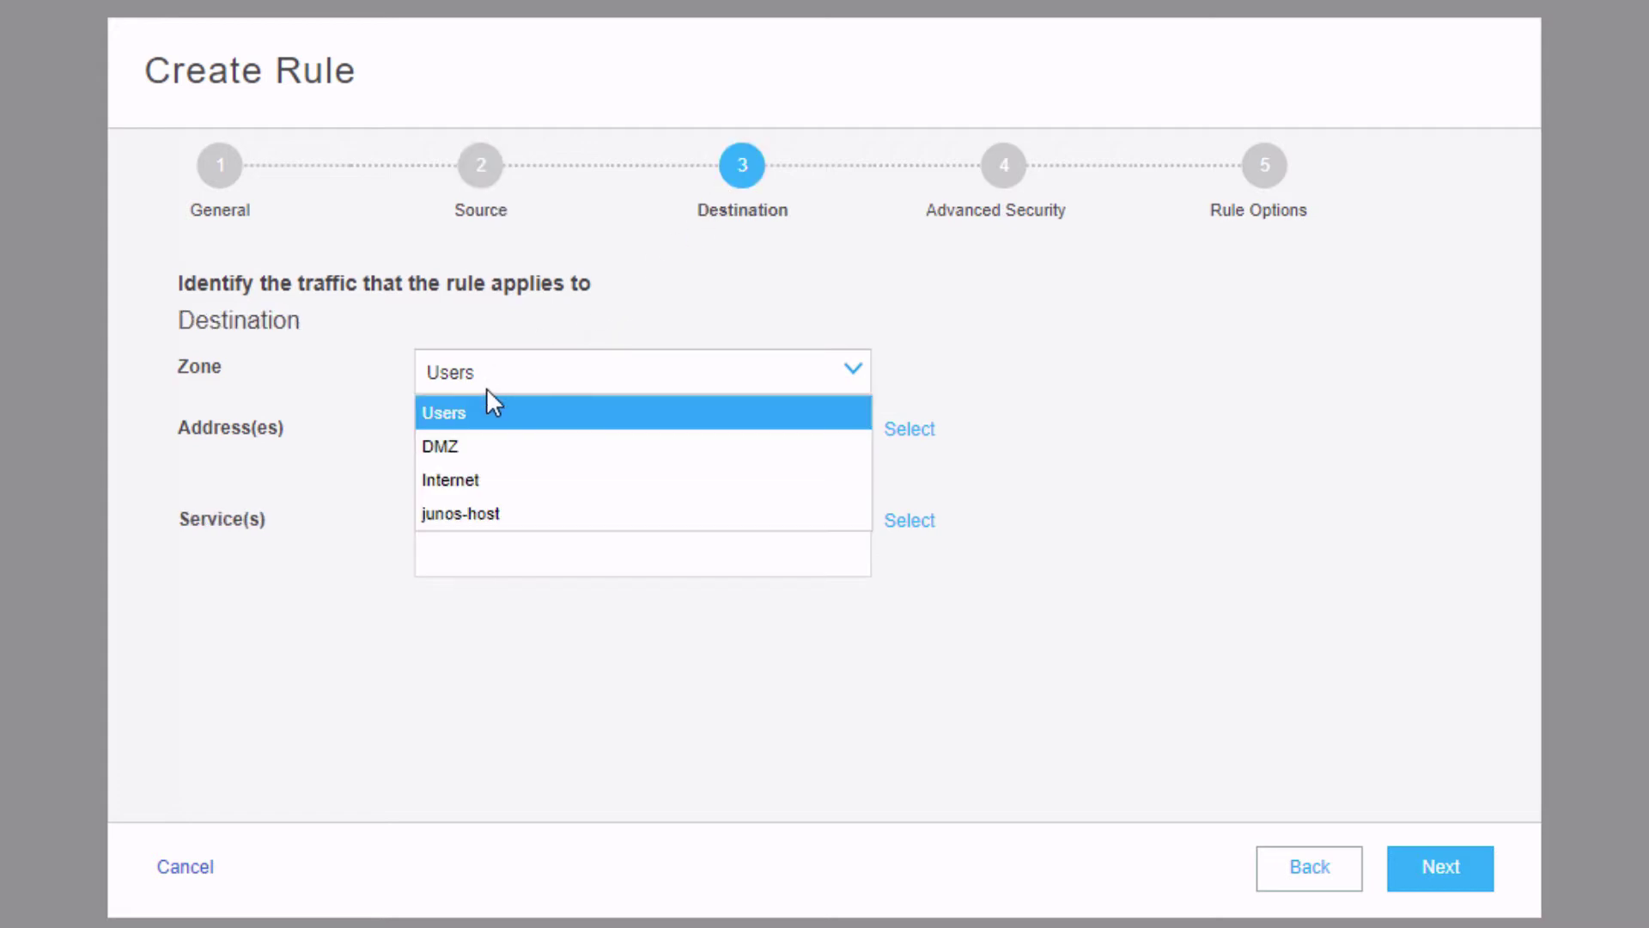
pyautogui.click(480, 482)
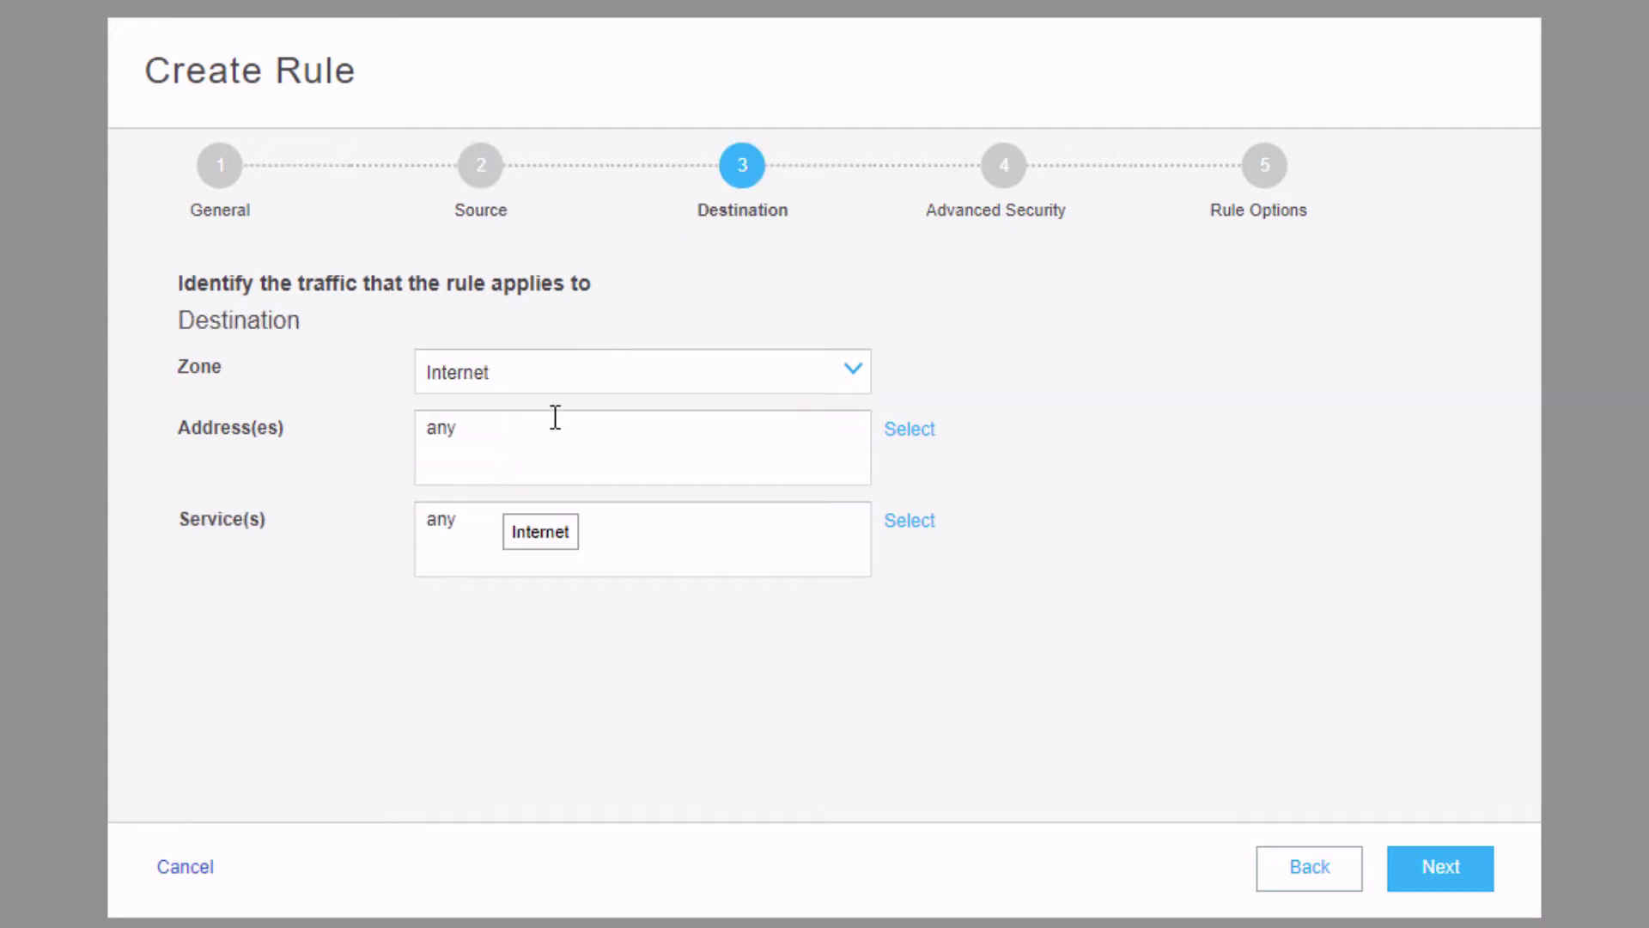
pyautogui.click(1001, 174)
pyautogui.click(667, 368)
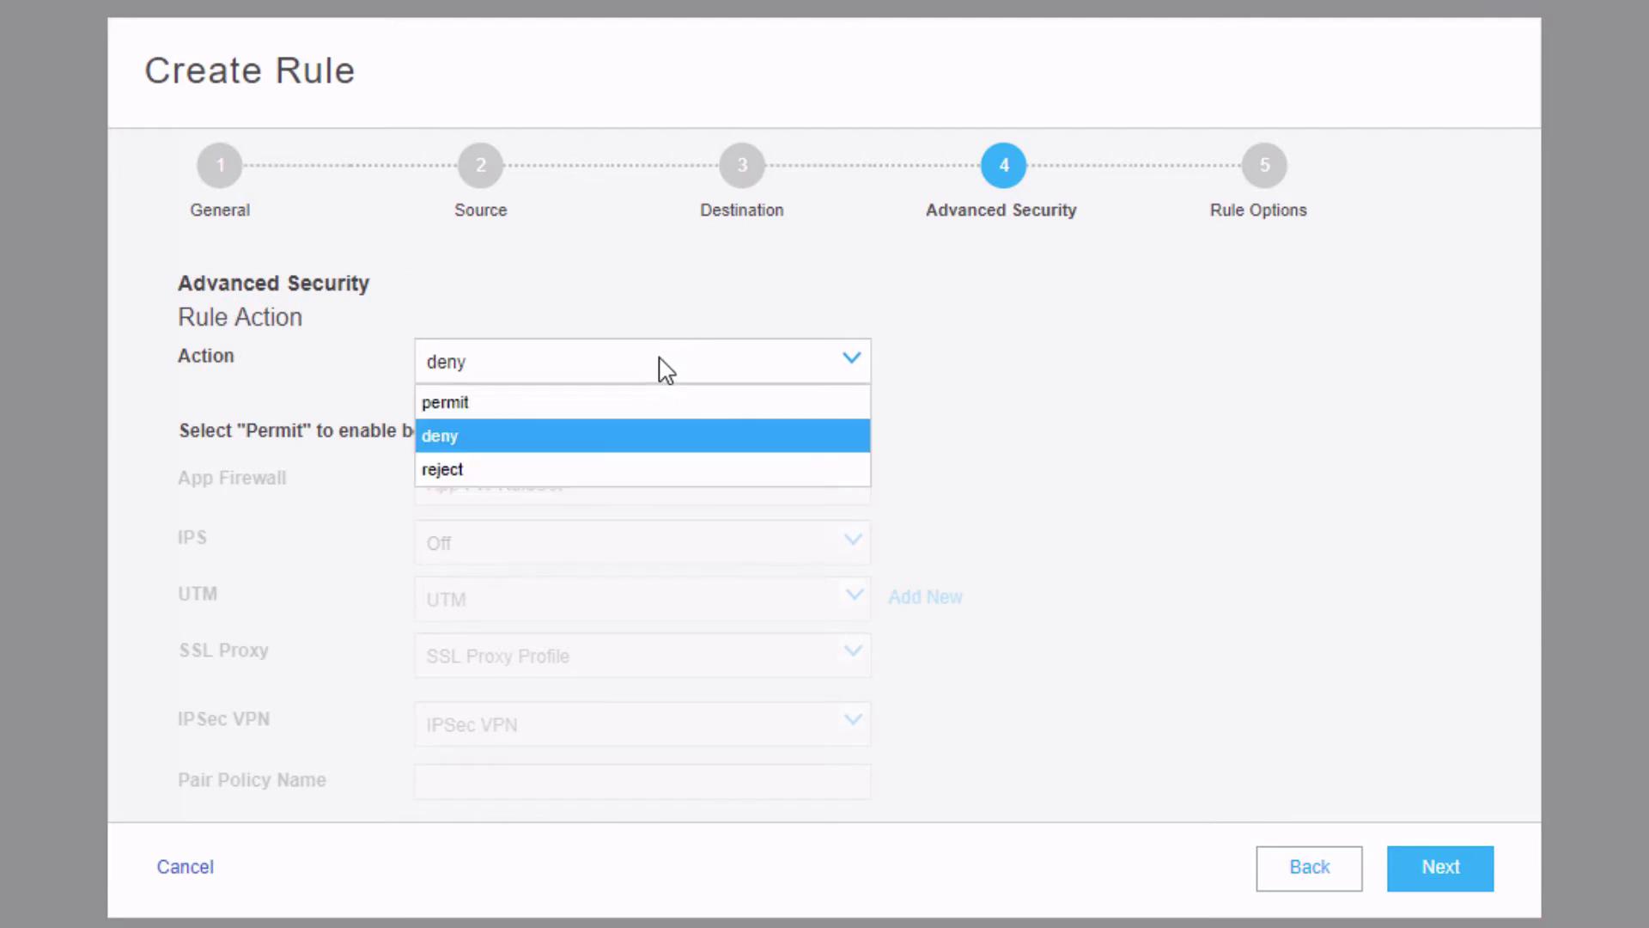
pyautogui.click(553, 400)
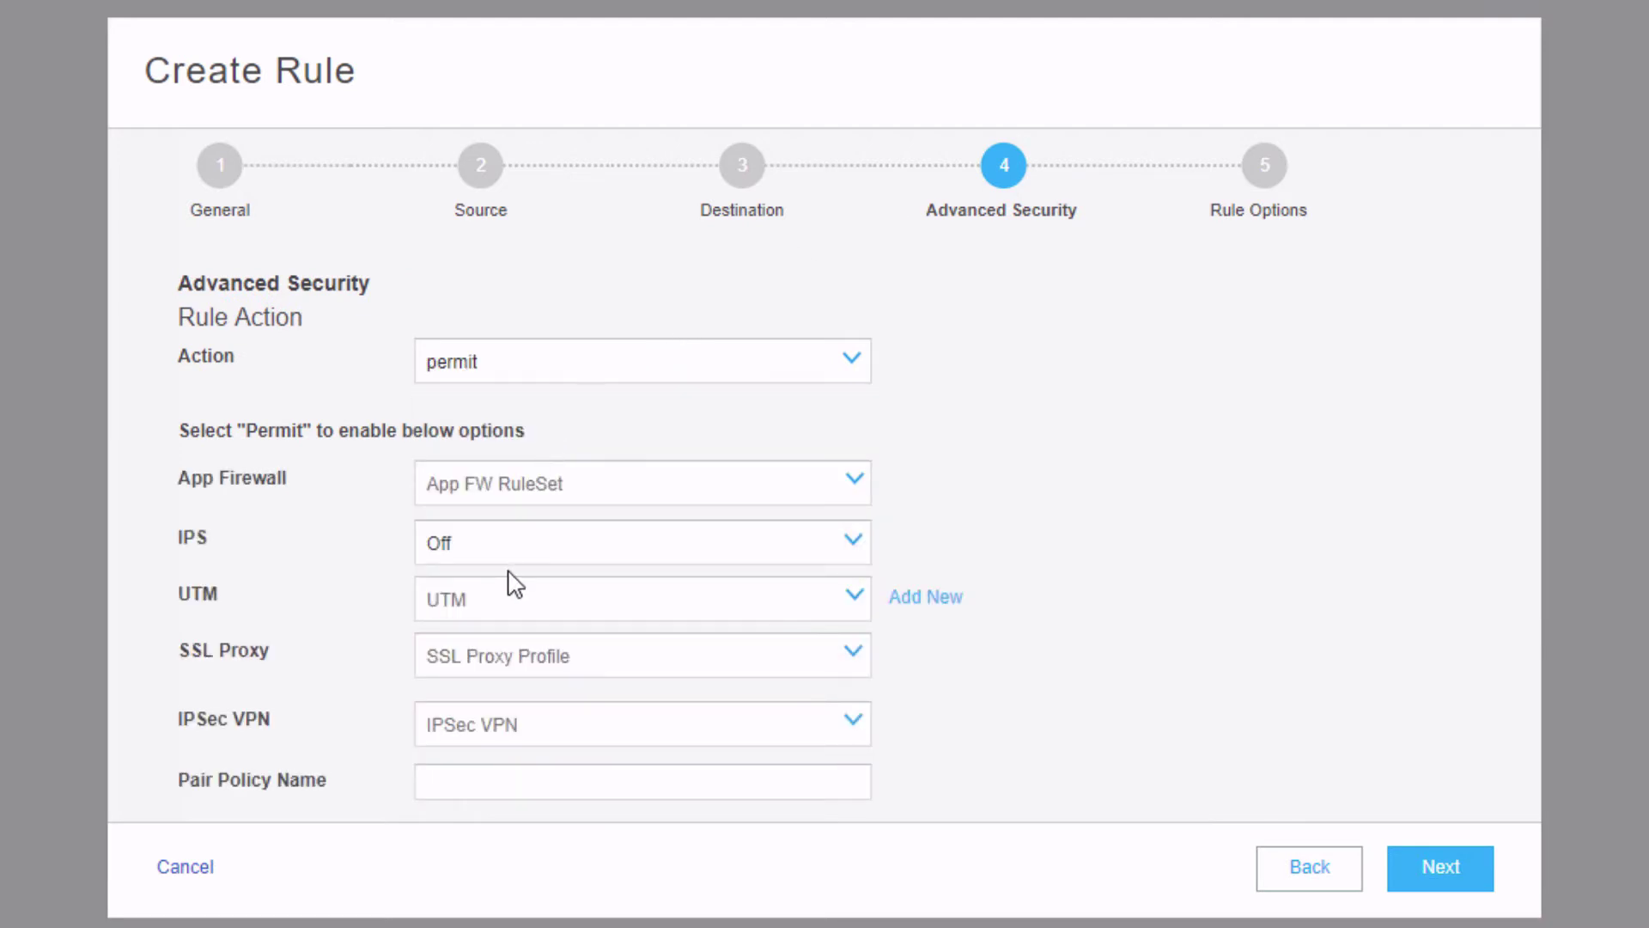
pyautogui.click(491, 608)
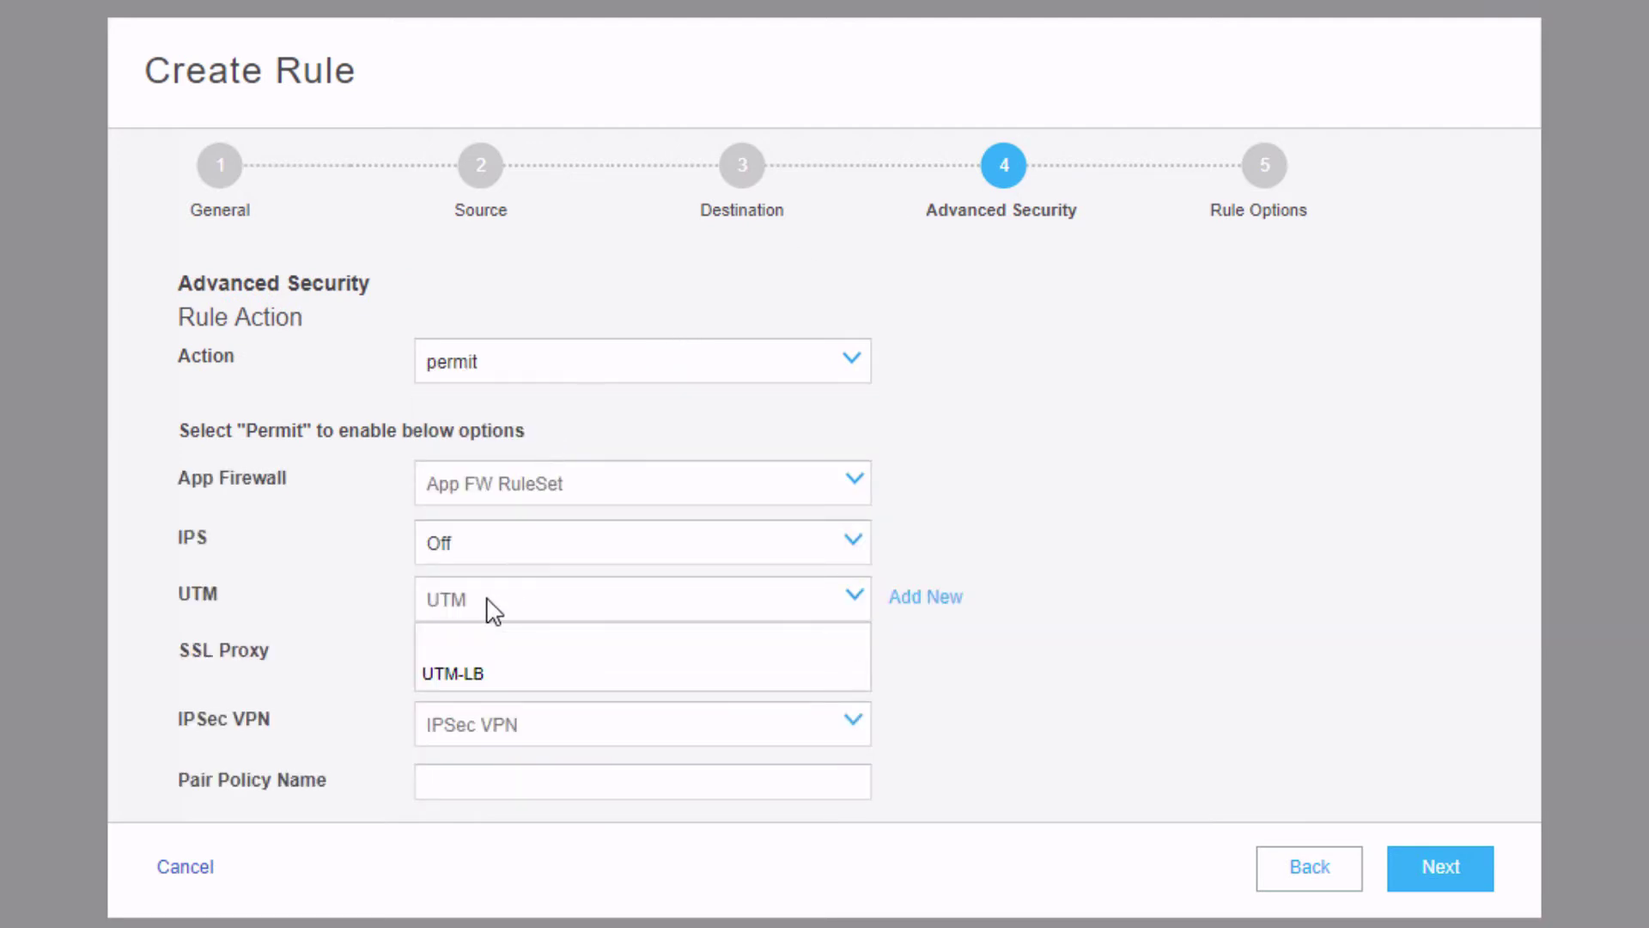
pyautogui.click(481, 674)
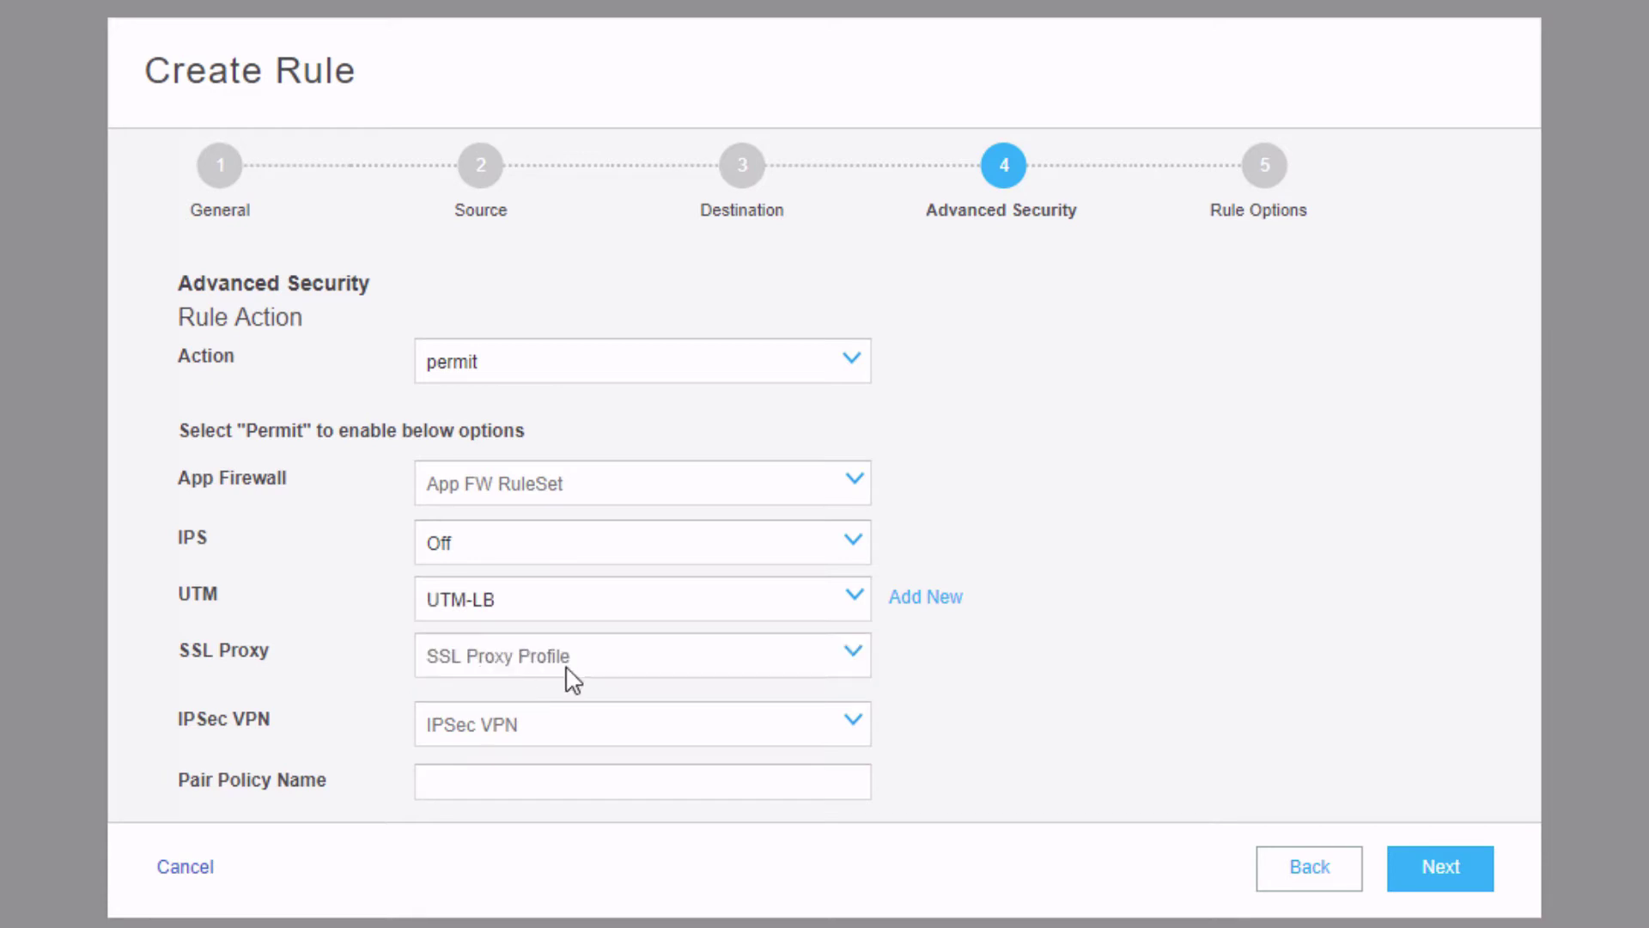
# Finish and save the UTM-LB rule, then commit the configuration
pyautogui.click(1271, 182)
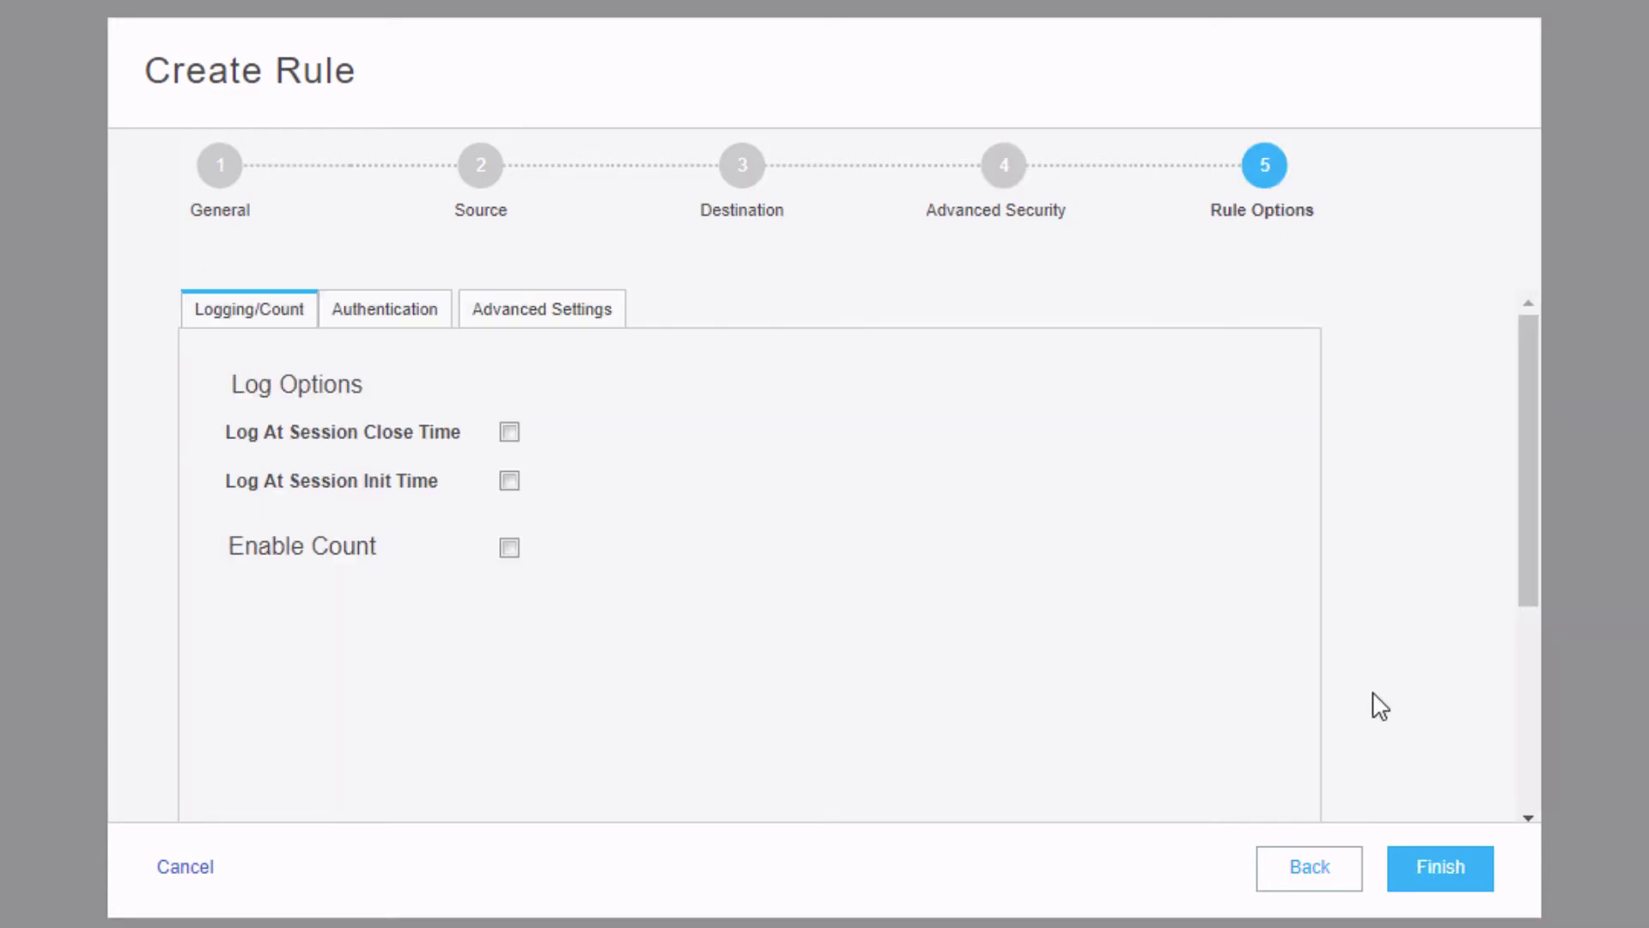
pyautogui.click(1451, 878)
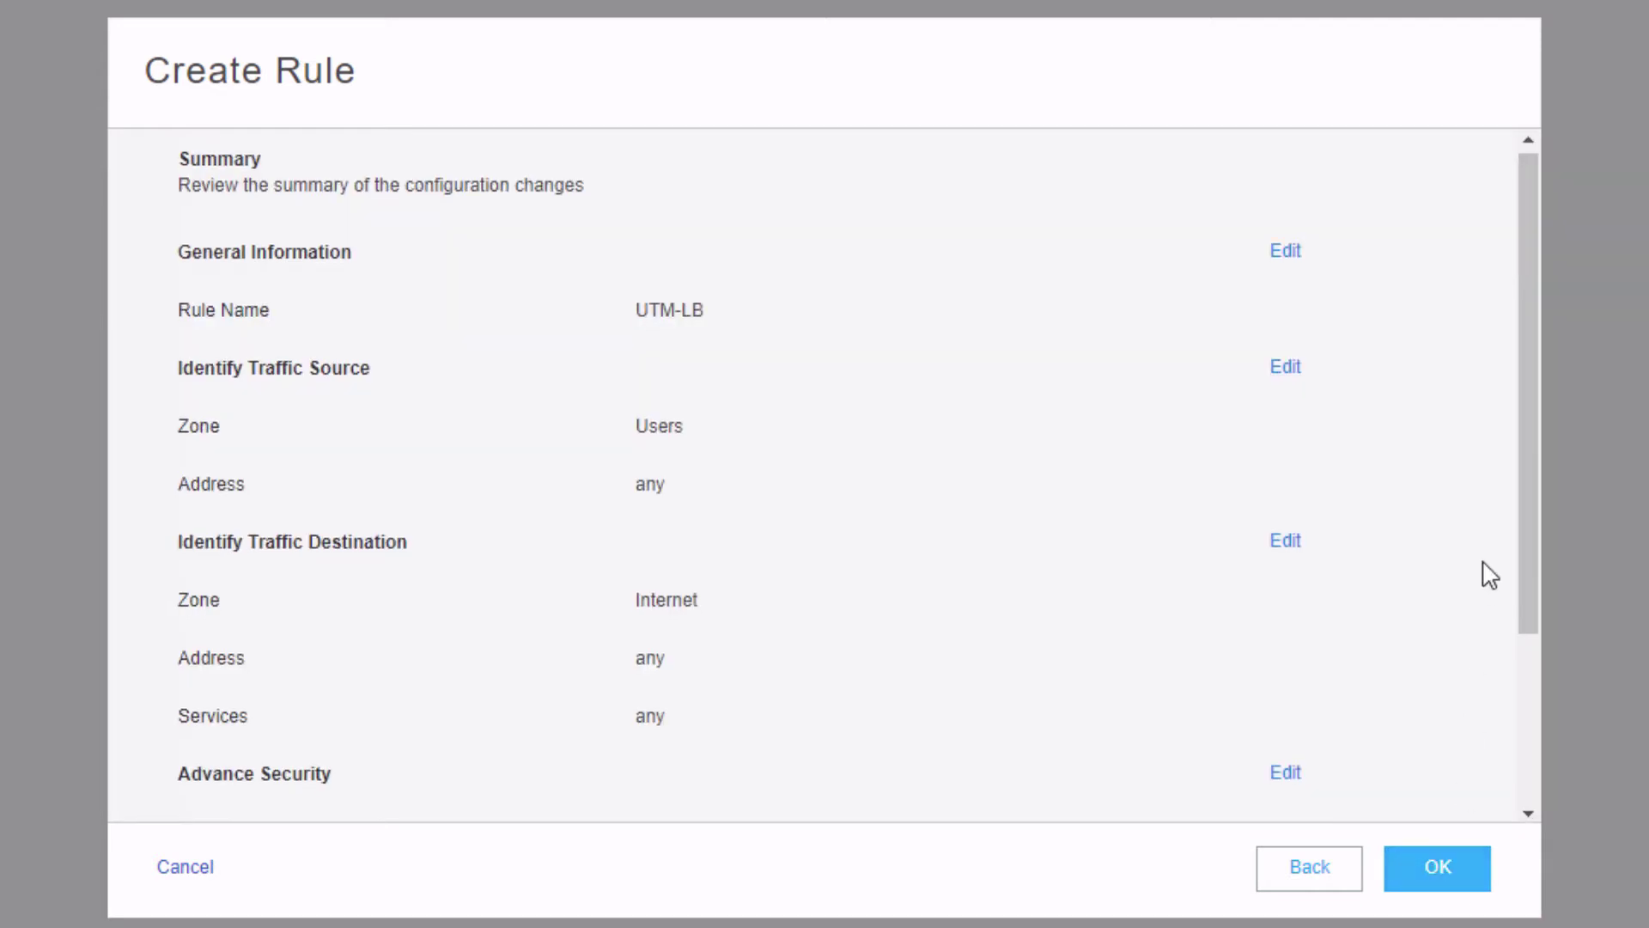
pyautogui.scroll(-3, 1486, 574)
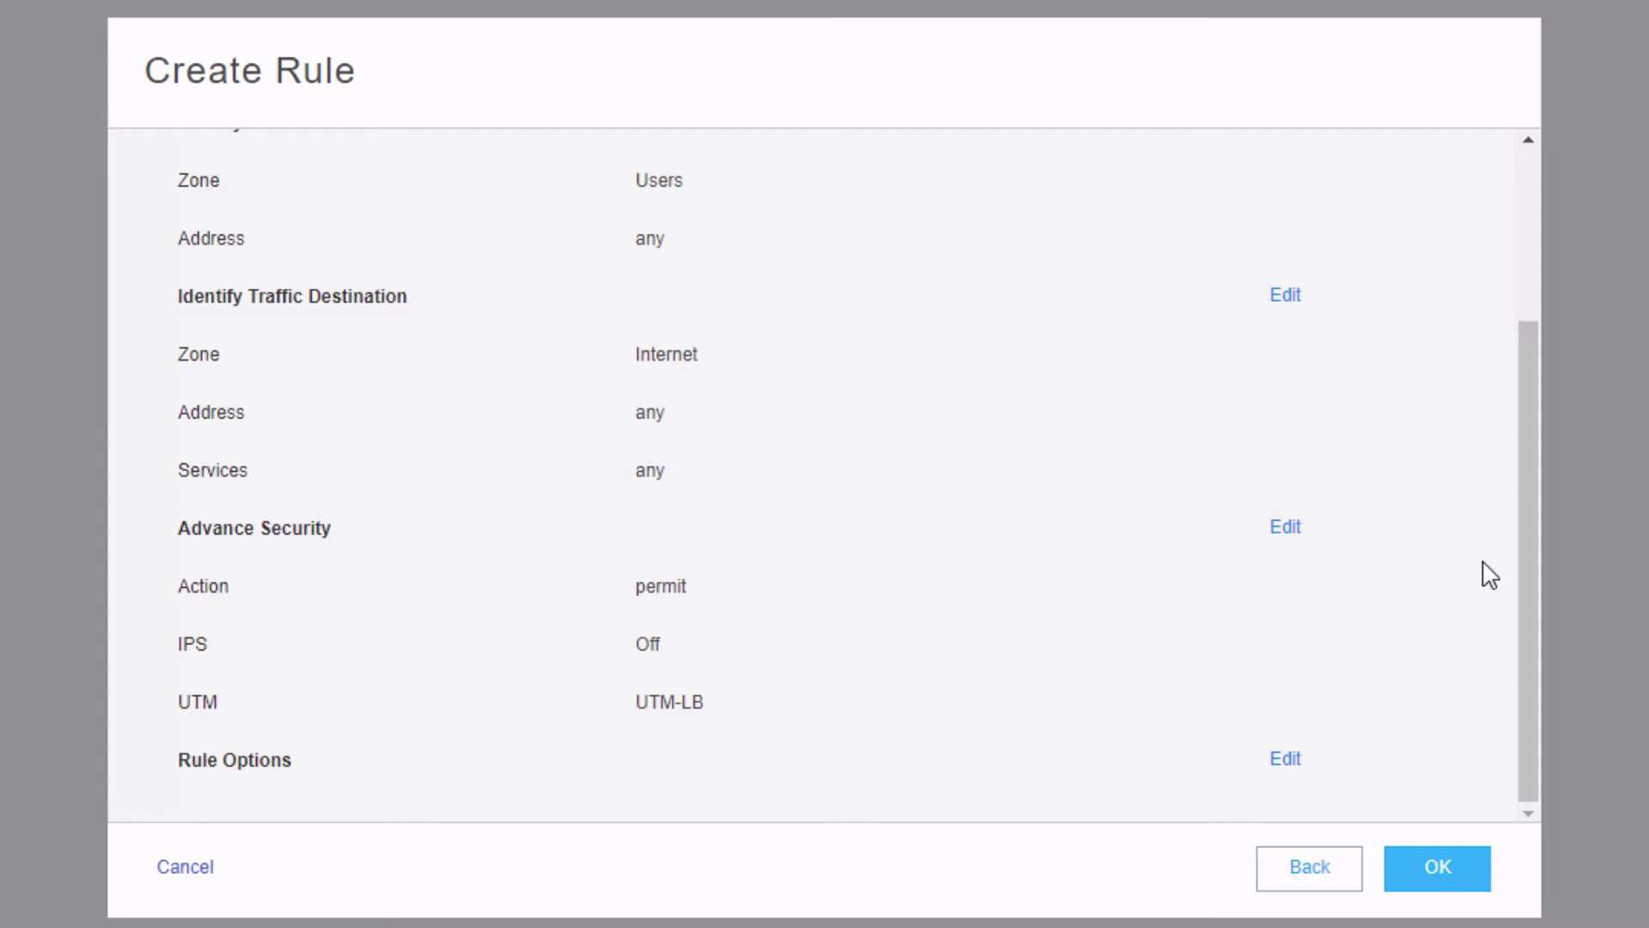
pyautogui.click(1471, 876)
pyautogui.click(1473, 28)
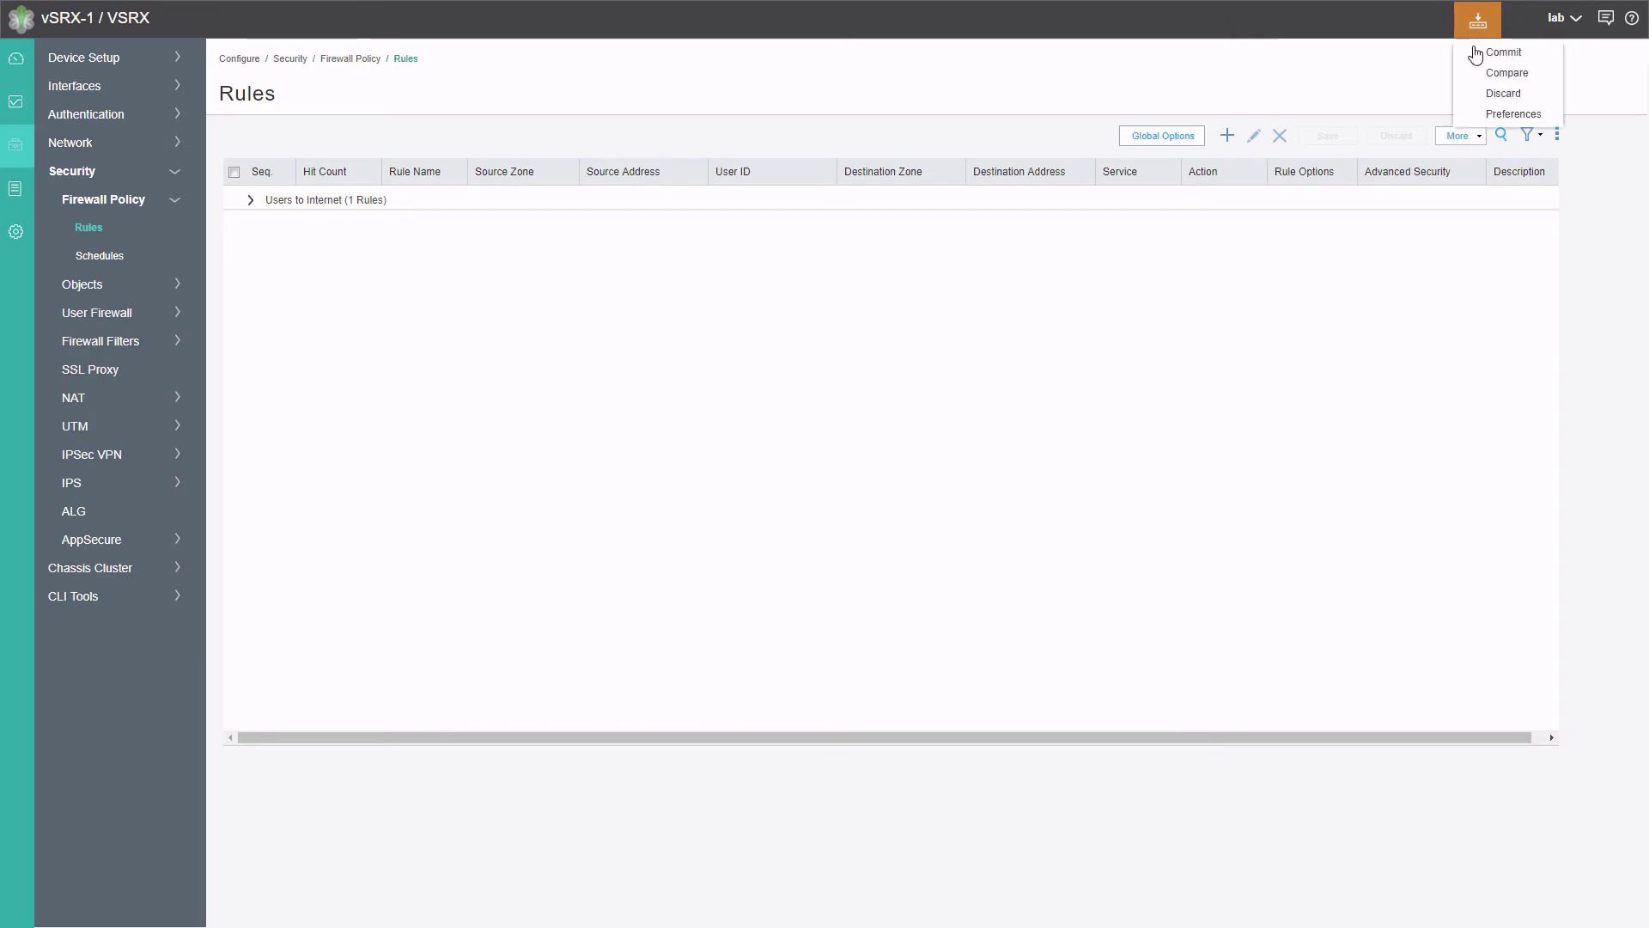
pyautogui.click(1475, 54)
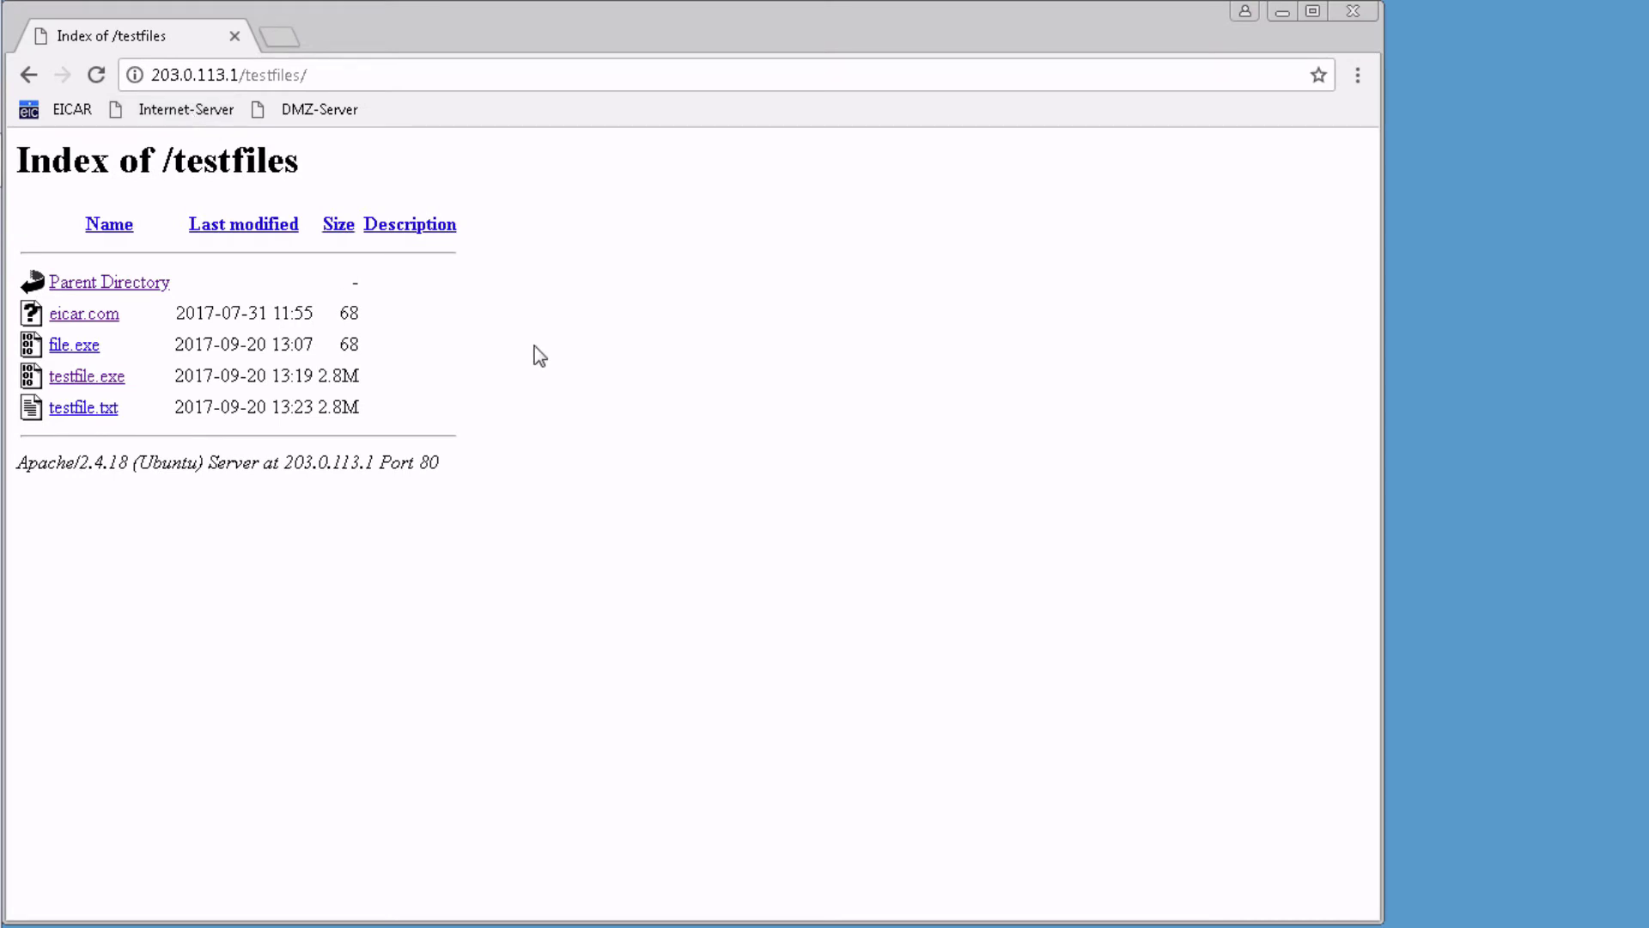
# Request testfile.exe to see the block page, then download testfile.txt from the testfiles listing
pyautogui.click(121, 379)
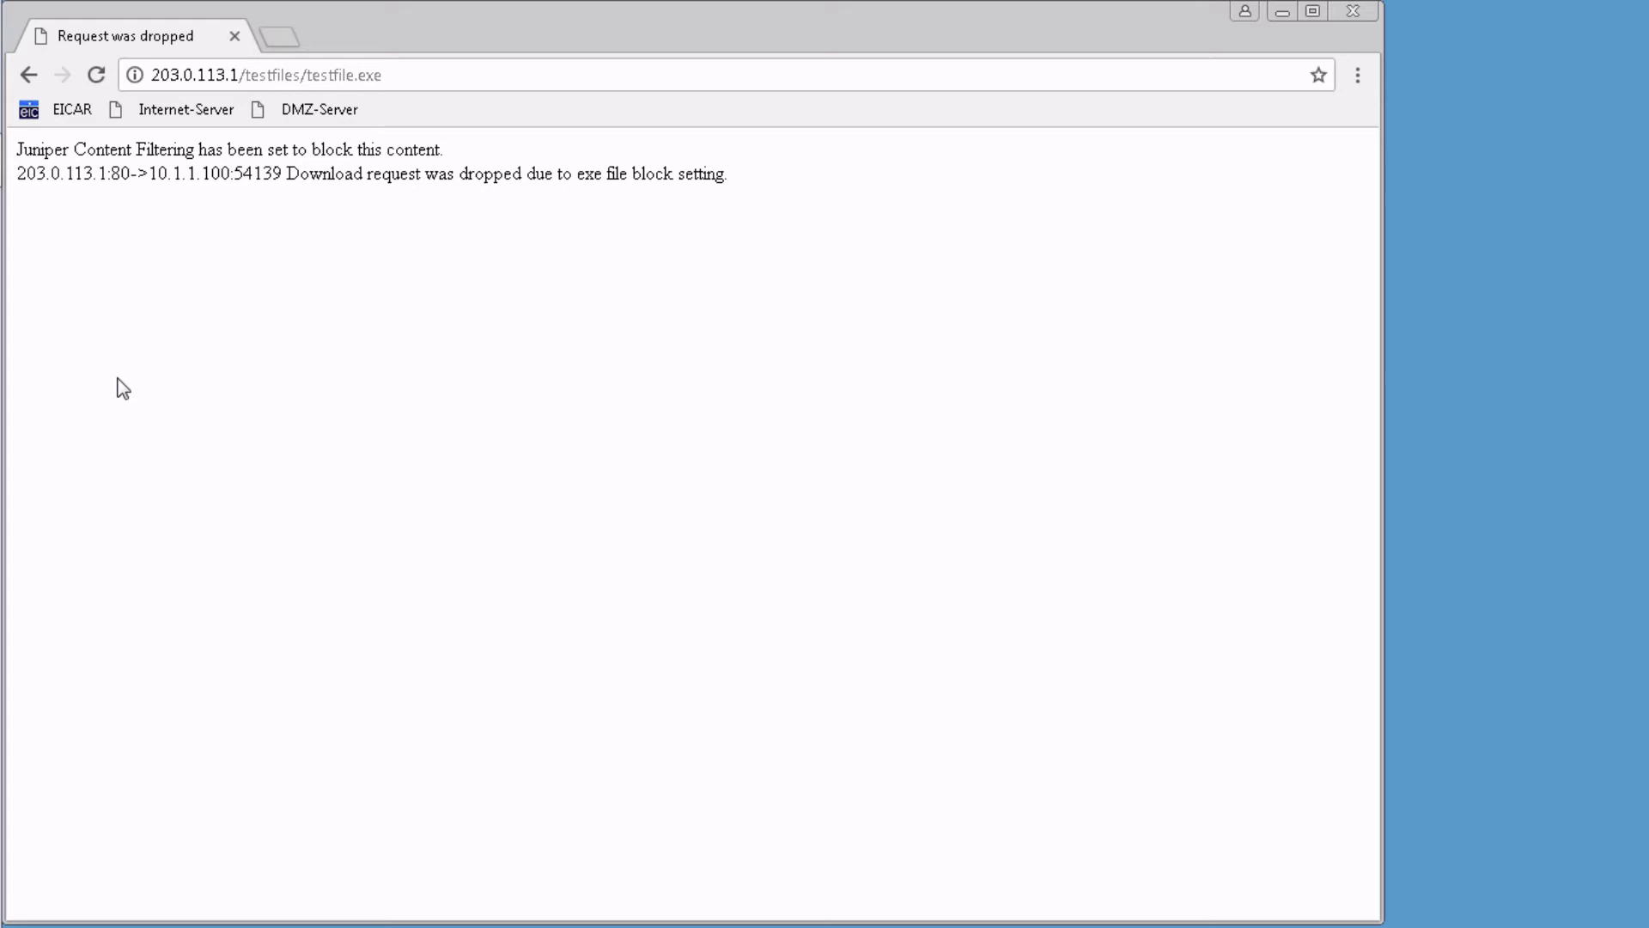
pyautogui.click(167, 117)
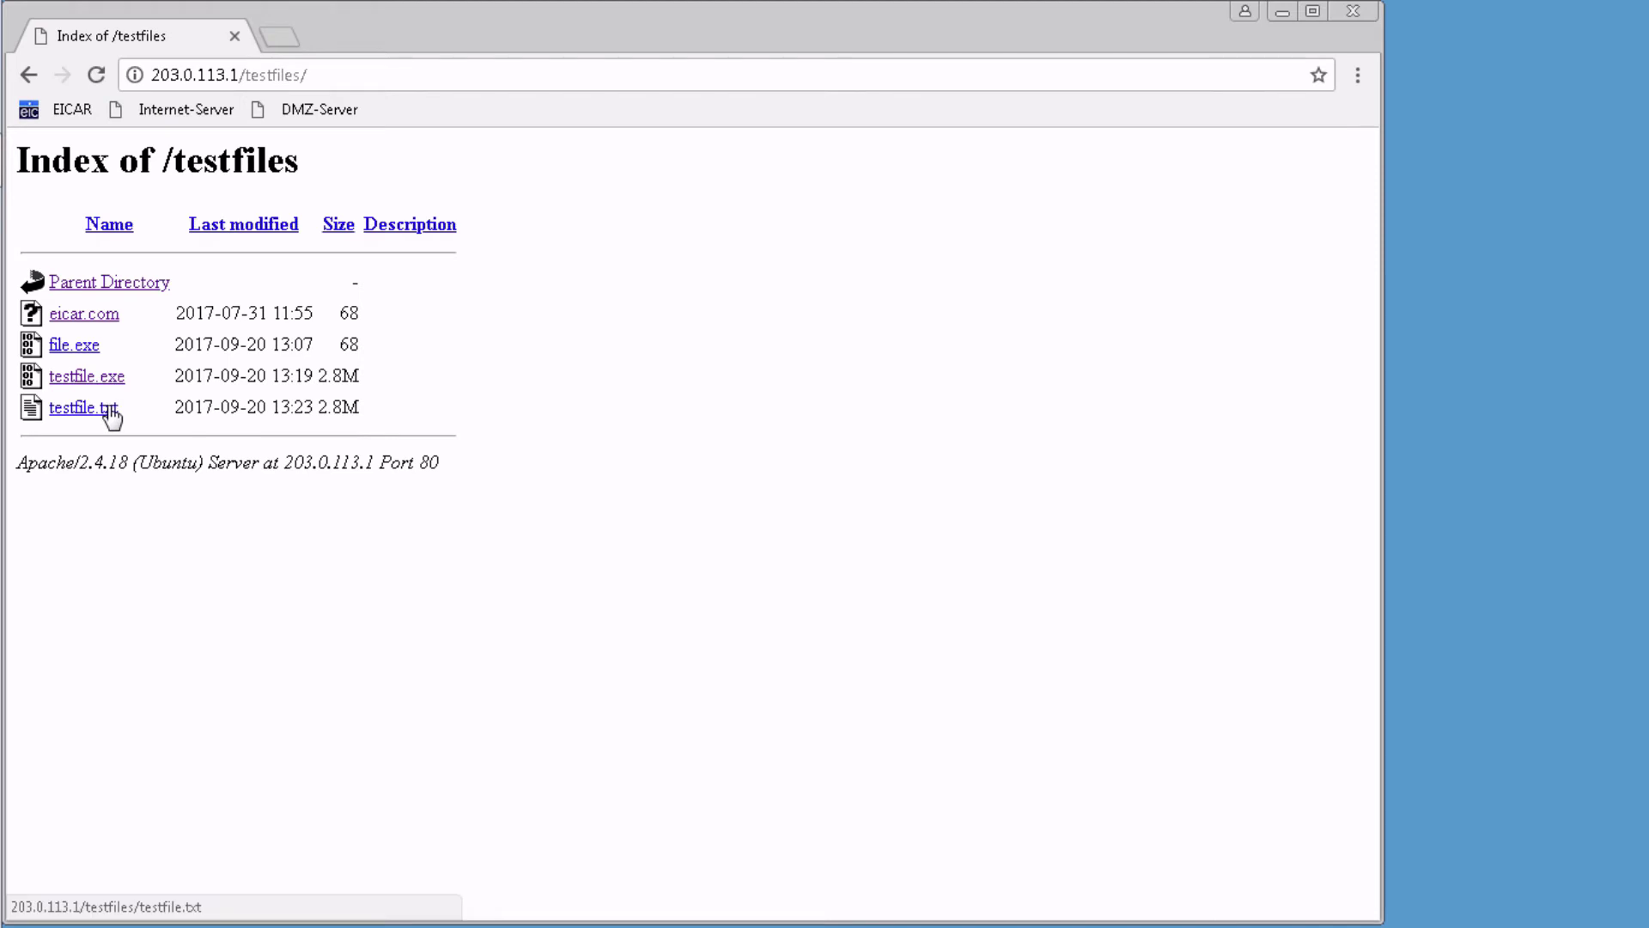
pyautogui.click(110, 410)
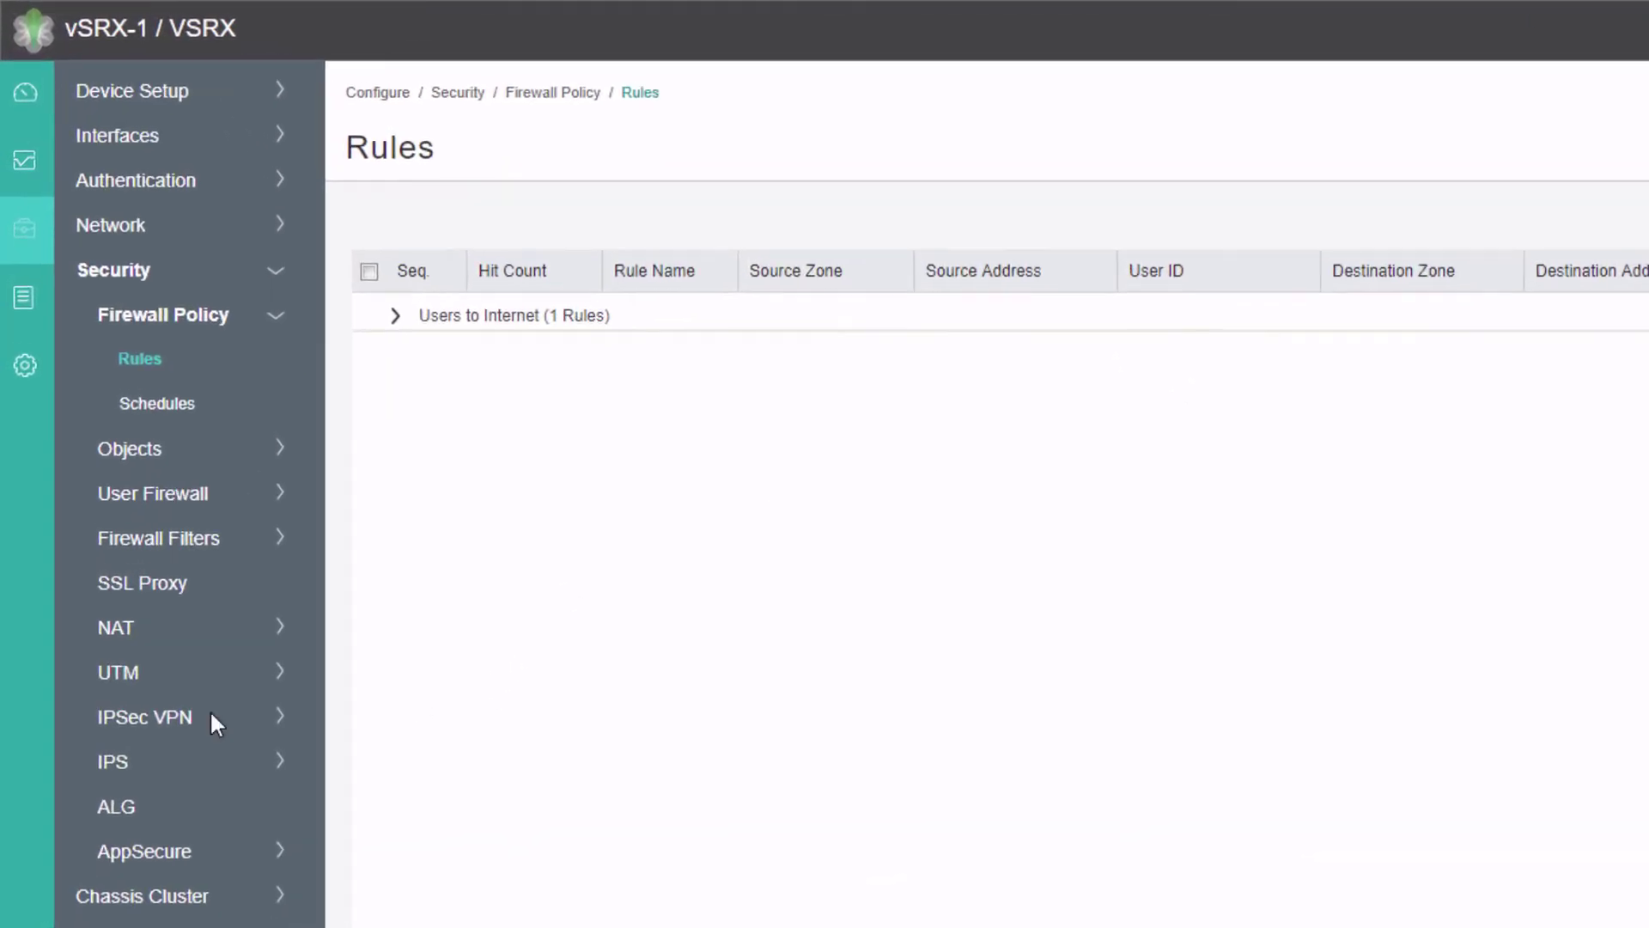
# Edit CF-JWEB-LB and set its notification type to message
pyautogui.click(135, 678)
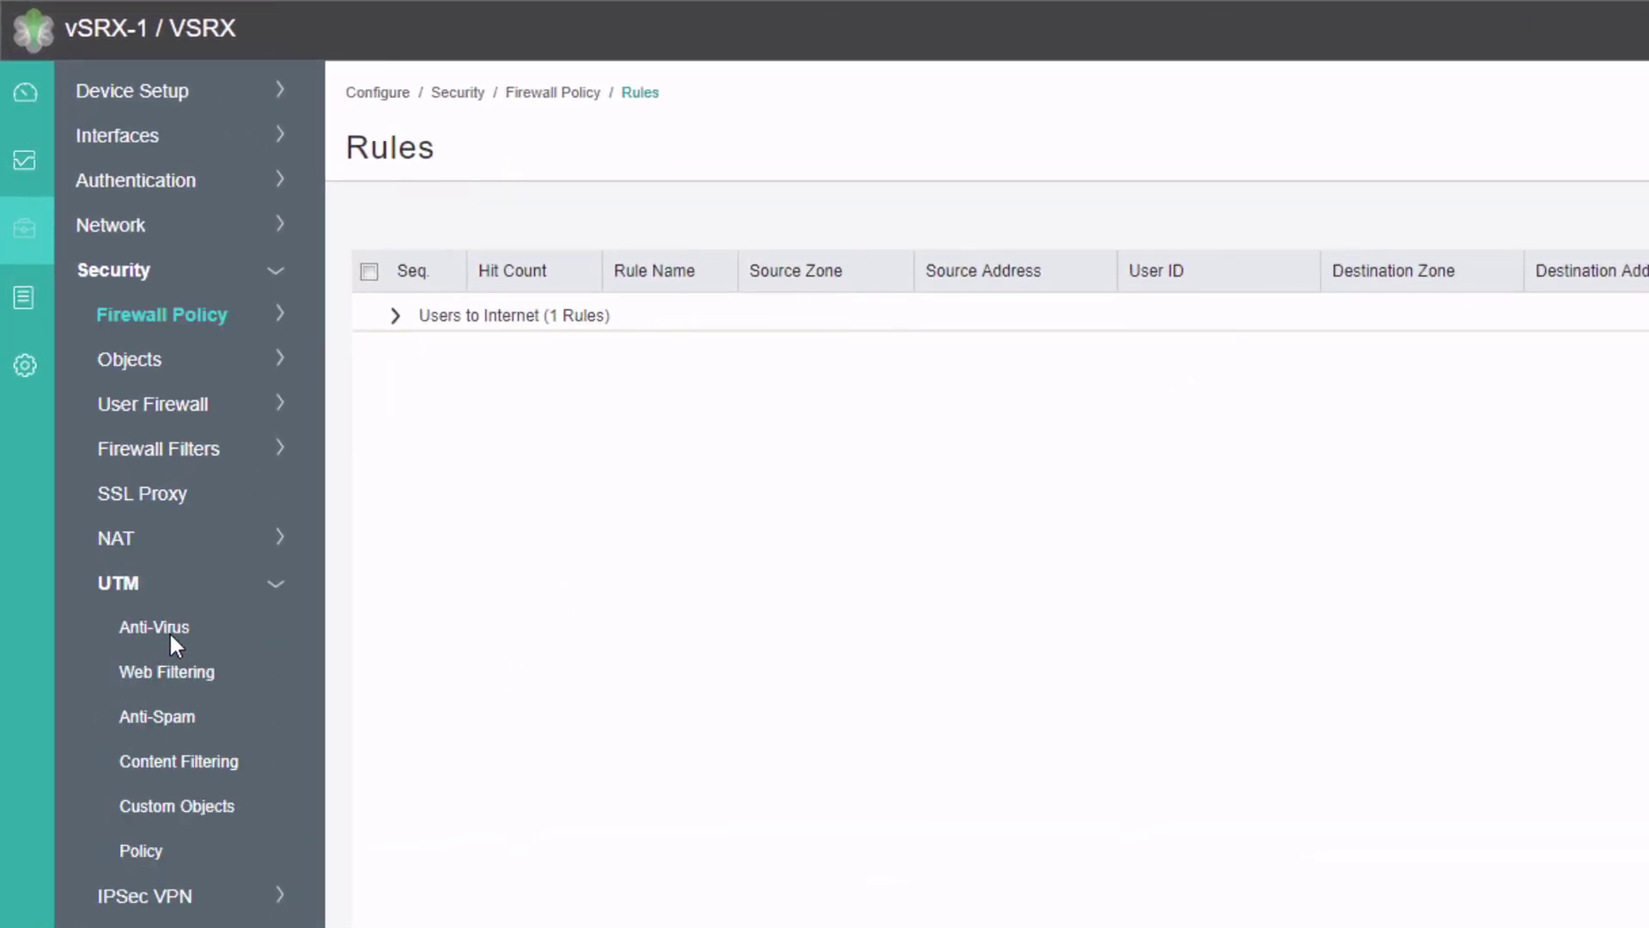
pyautogui.click(163, 761)
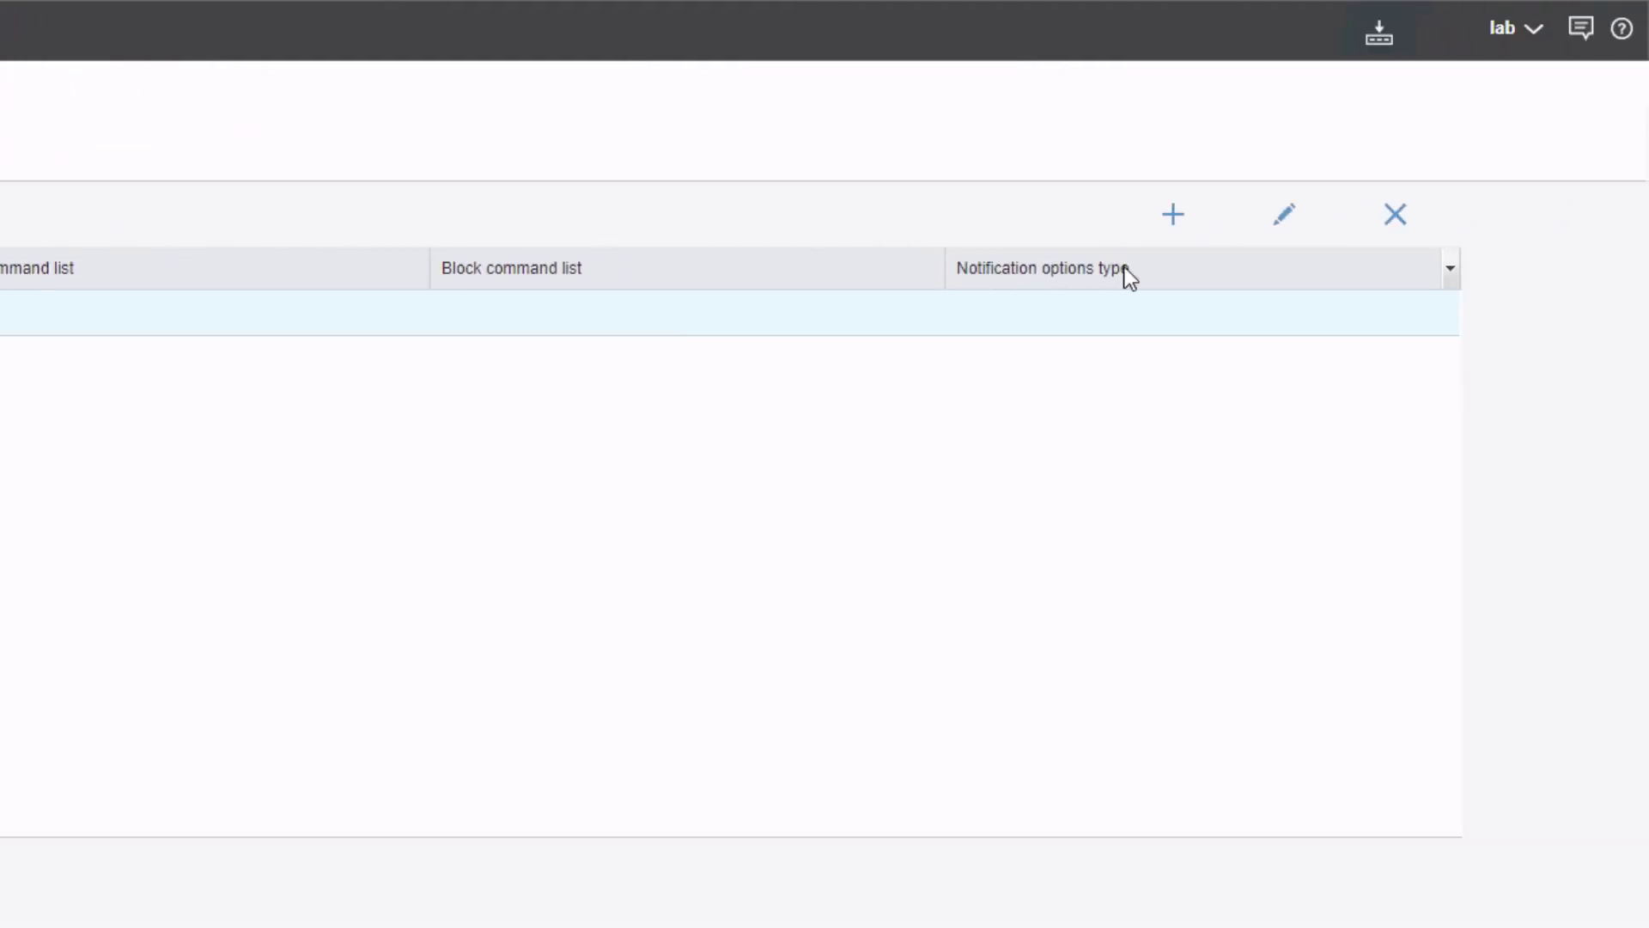
pyautogui.click(1283, 217)
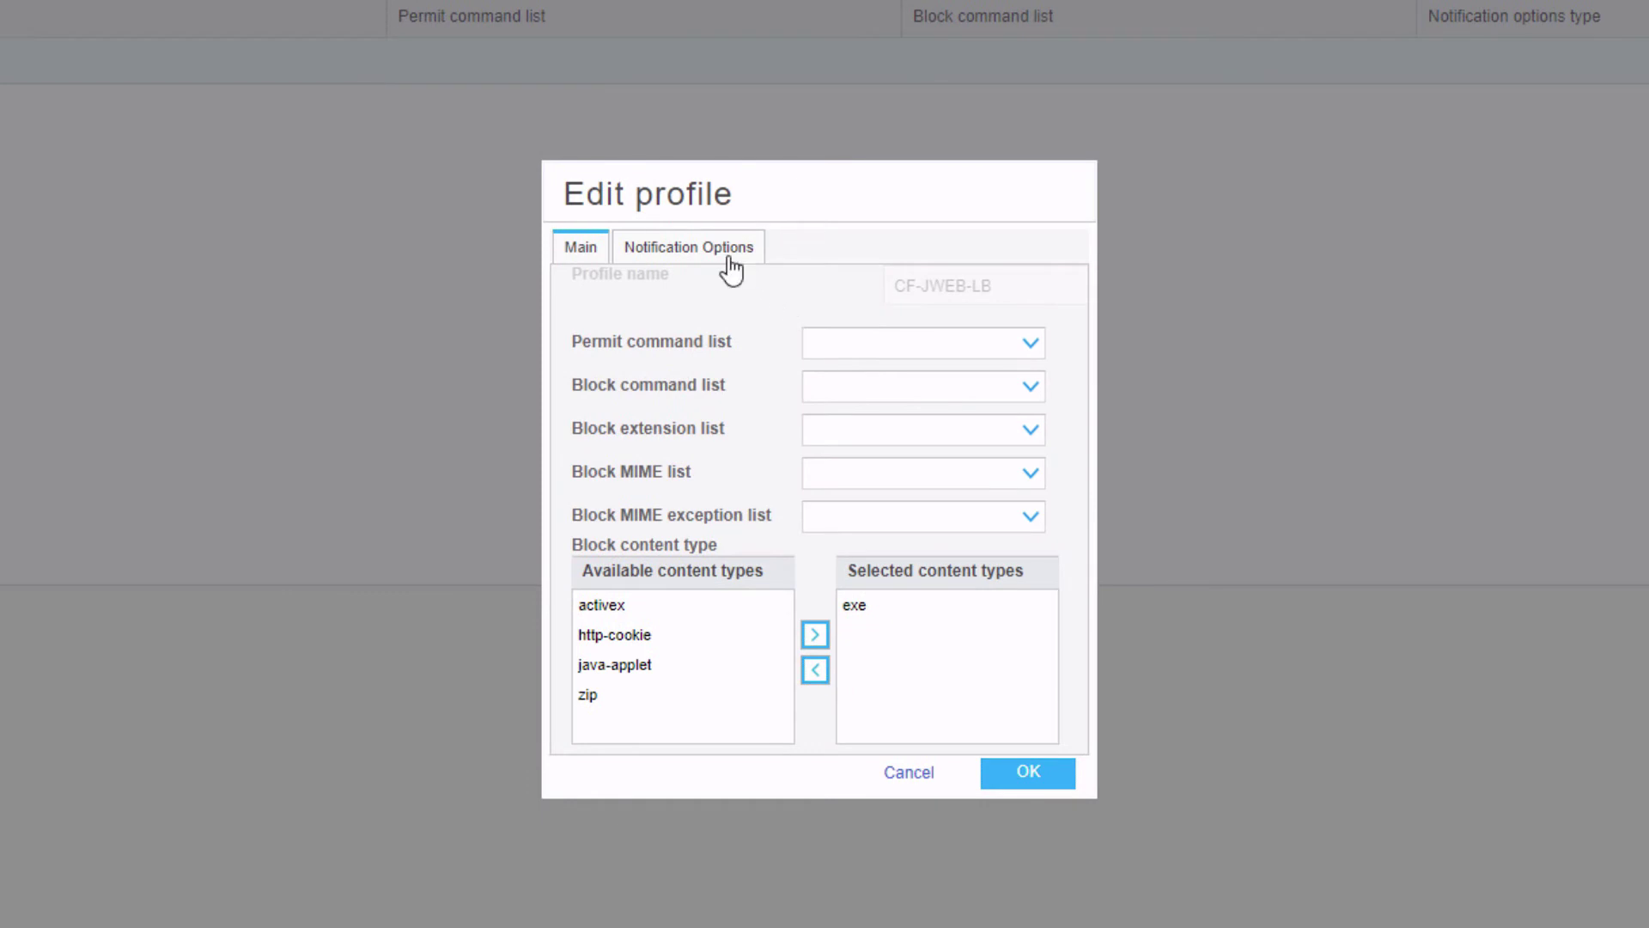
pyautogui.click(727, 260)
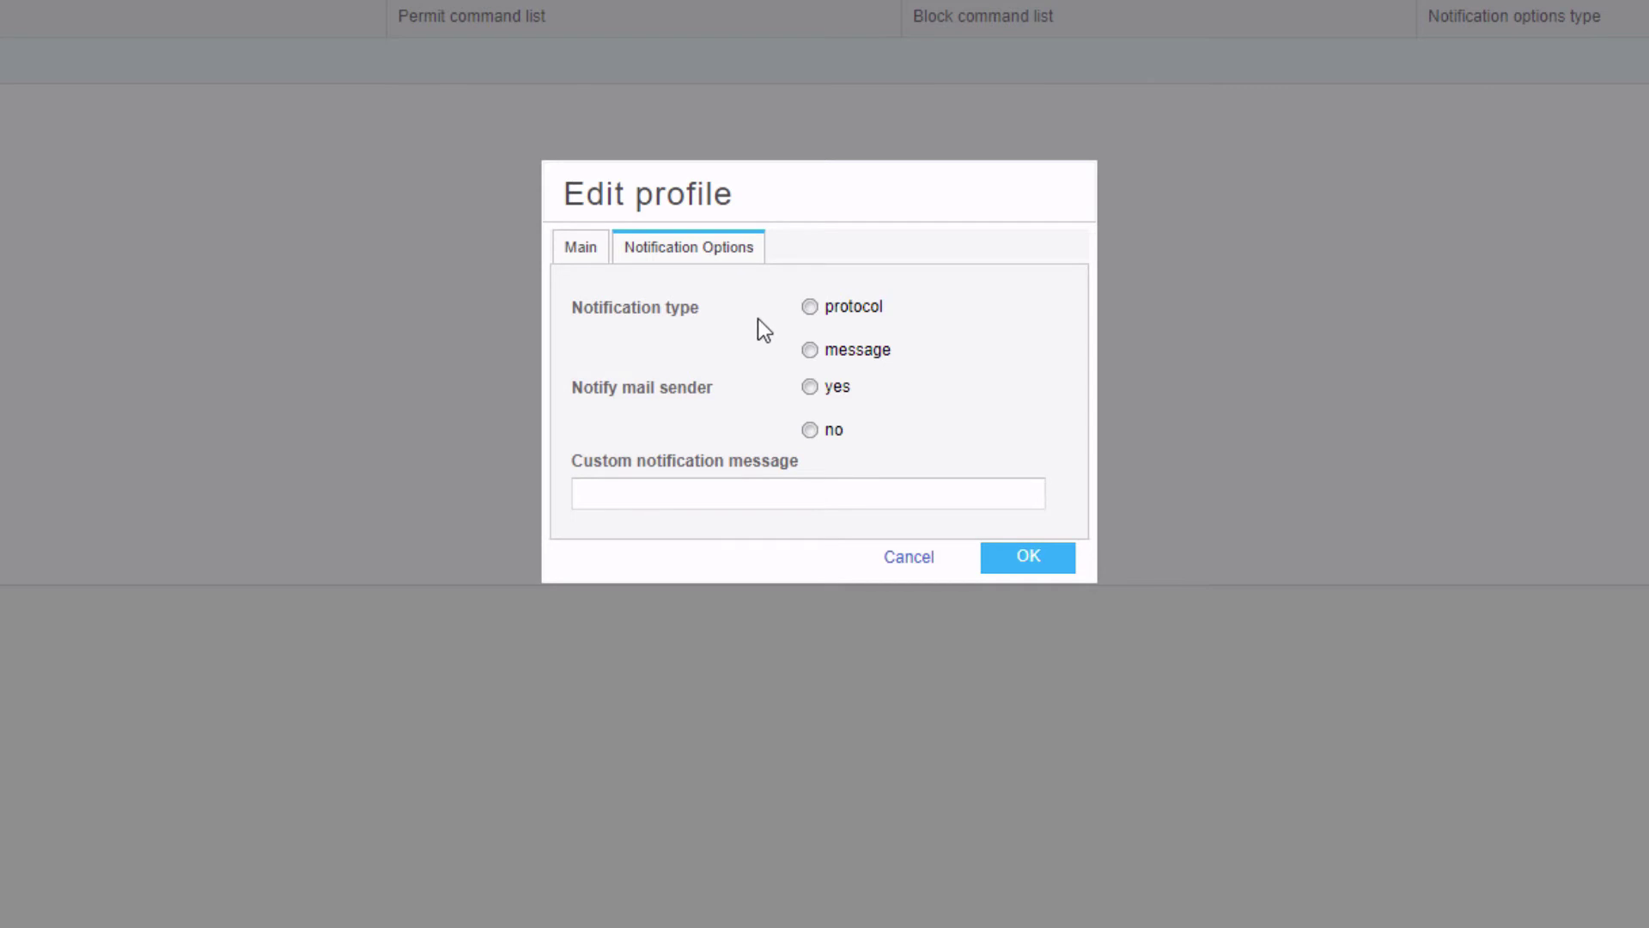
pyautogui.click(808, 349)
# Enter the custom message "No EXE Files!!", save the profile, and commit
pyautogui.click(766, 487)
pyautogui.write('No EZX')
pyautogui.press('BackSpace')
pyautogui.press('BackSpace')
pyautogui.write('XE Files!!')
pyautogui.click(984, 552)
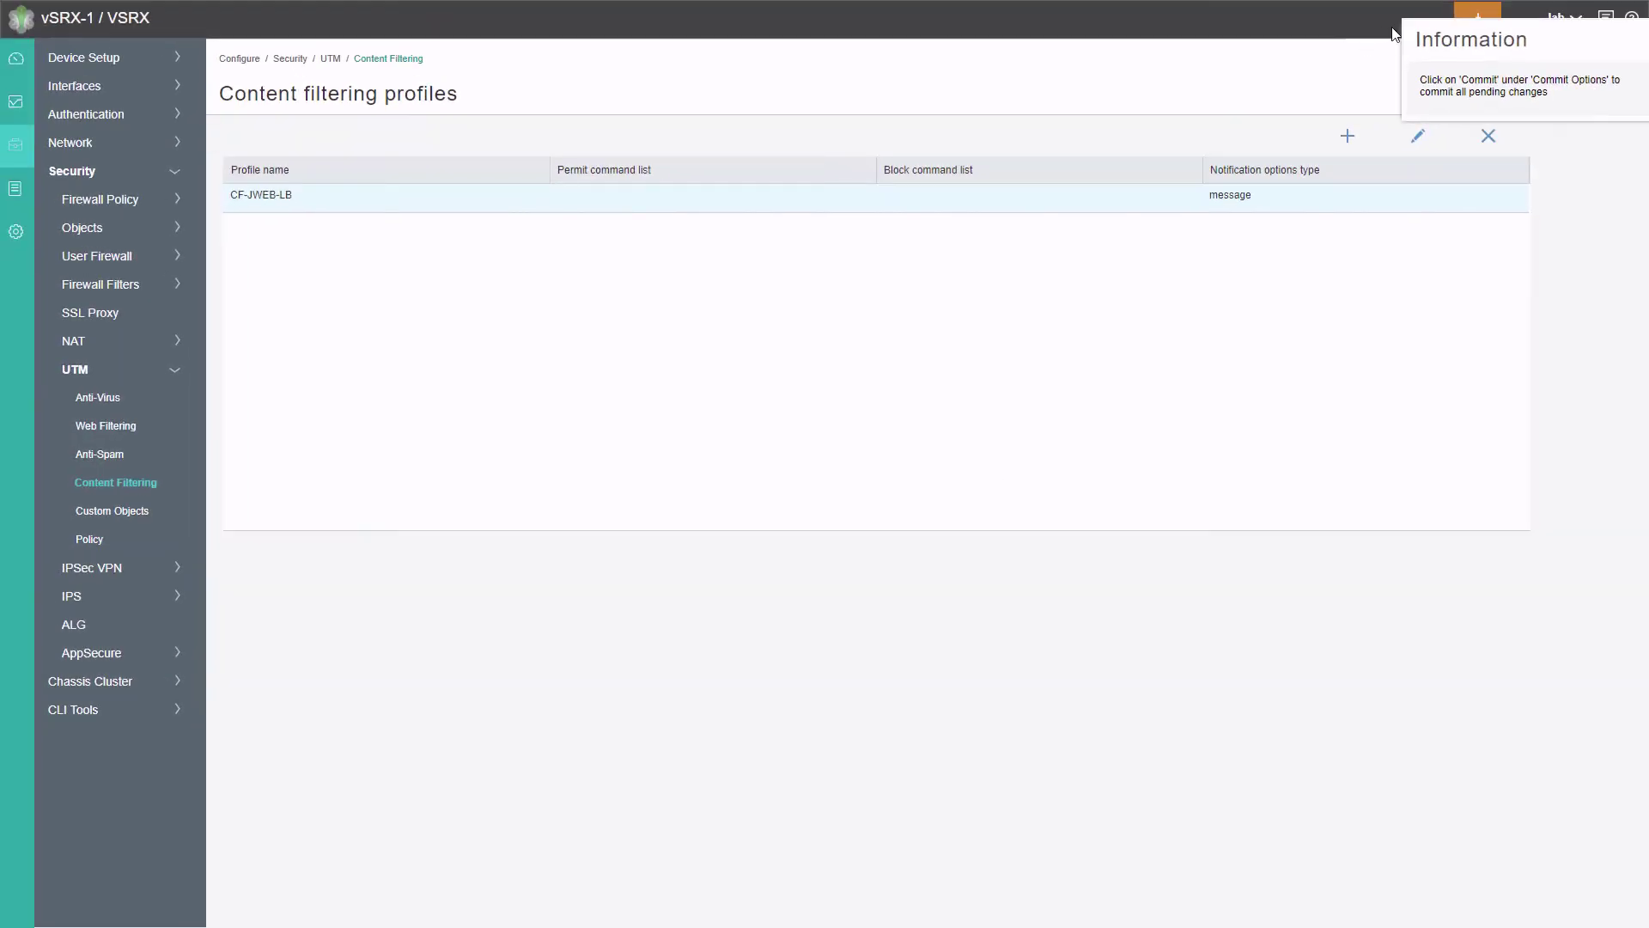
pyautogui.moveTo(1479, 19)
pyautogui.click(1500, 55)
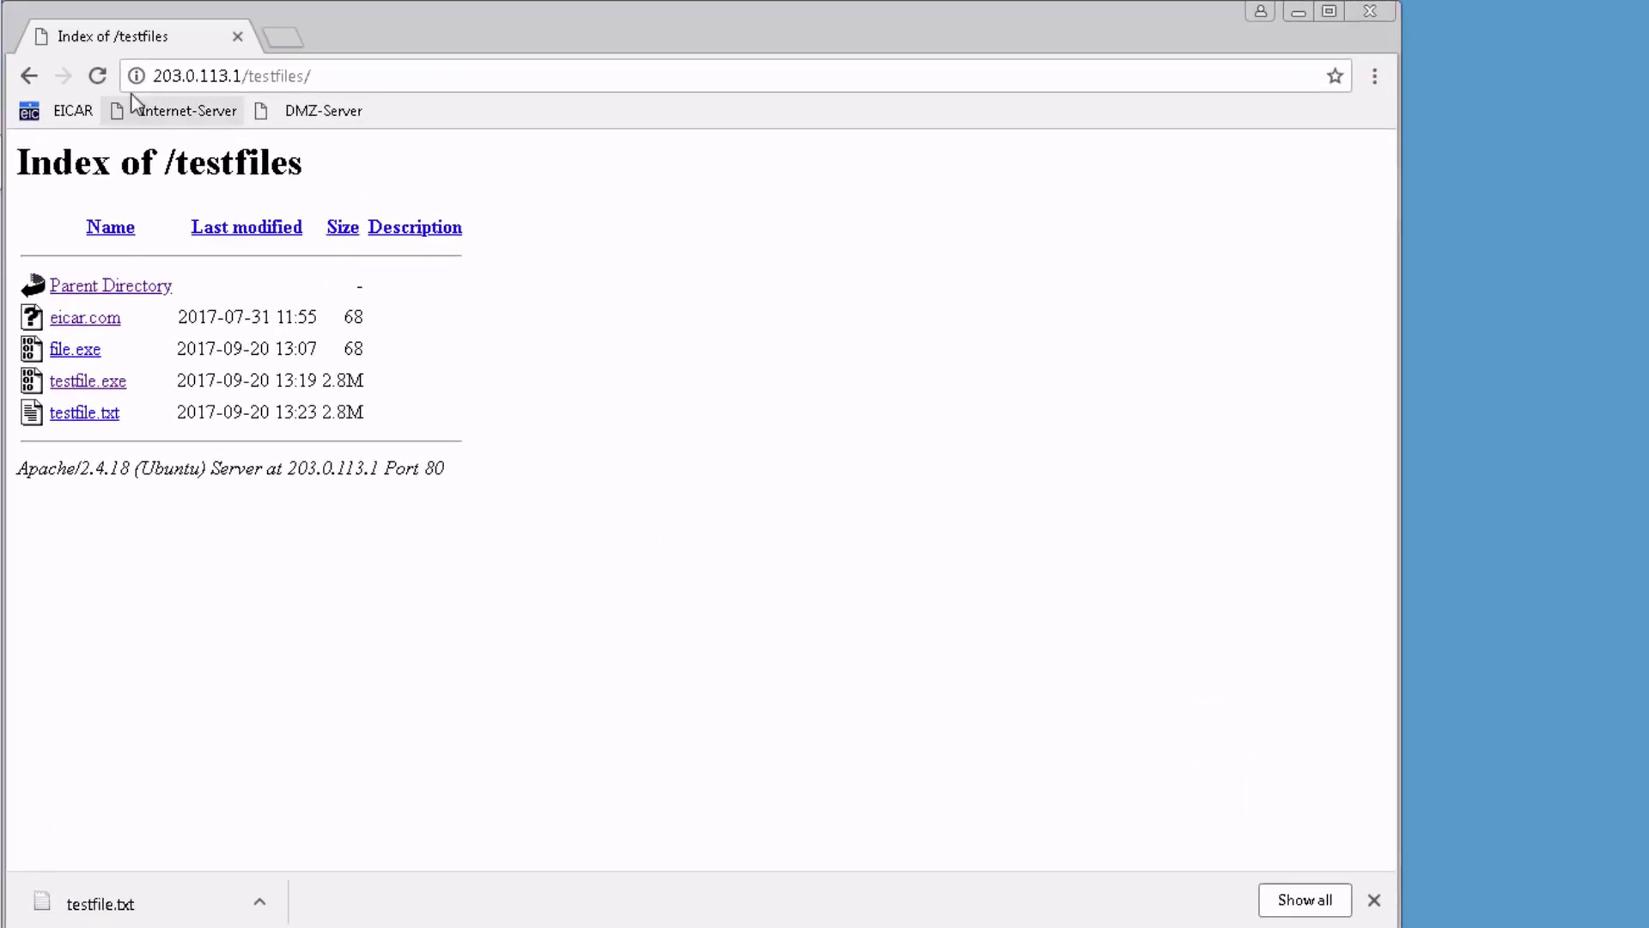
# Request testfile.exe to see the custom block page, then download testfile.txt again
pyautogui.click(117, 383)
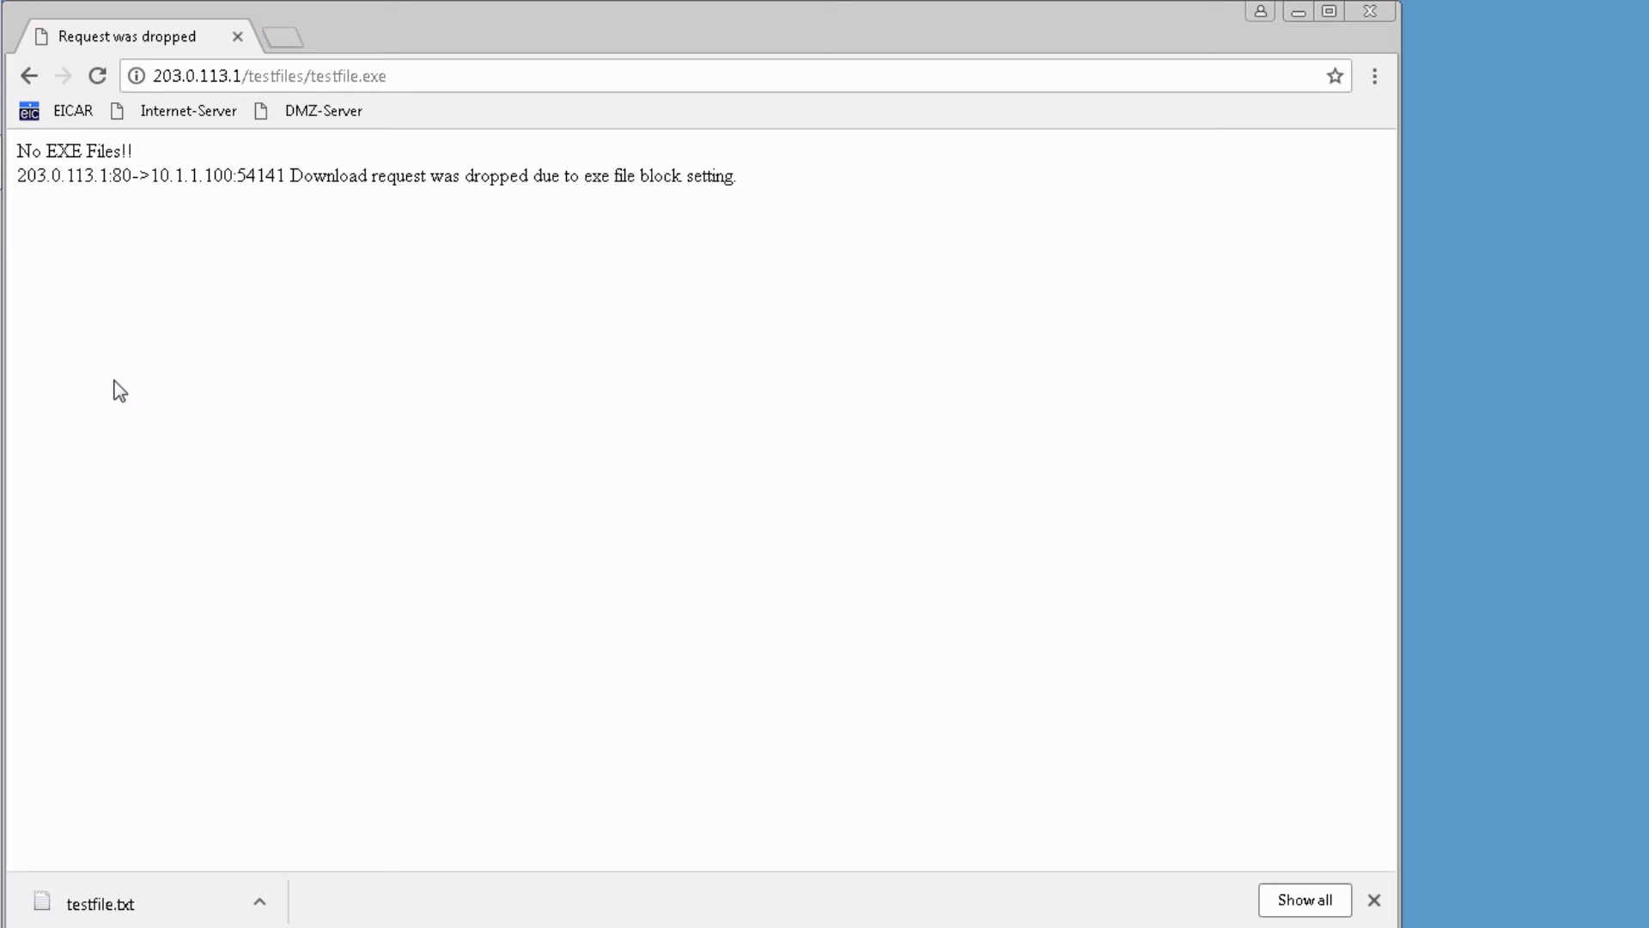
pyautogui.click(28, 77)
pyautogui.click(82, 414)
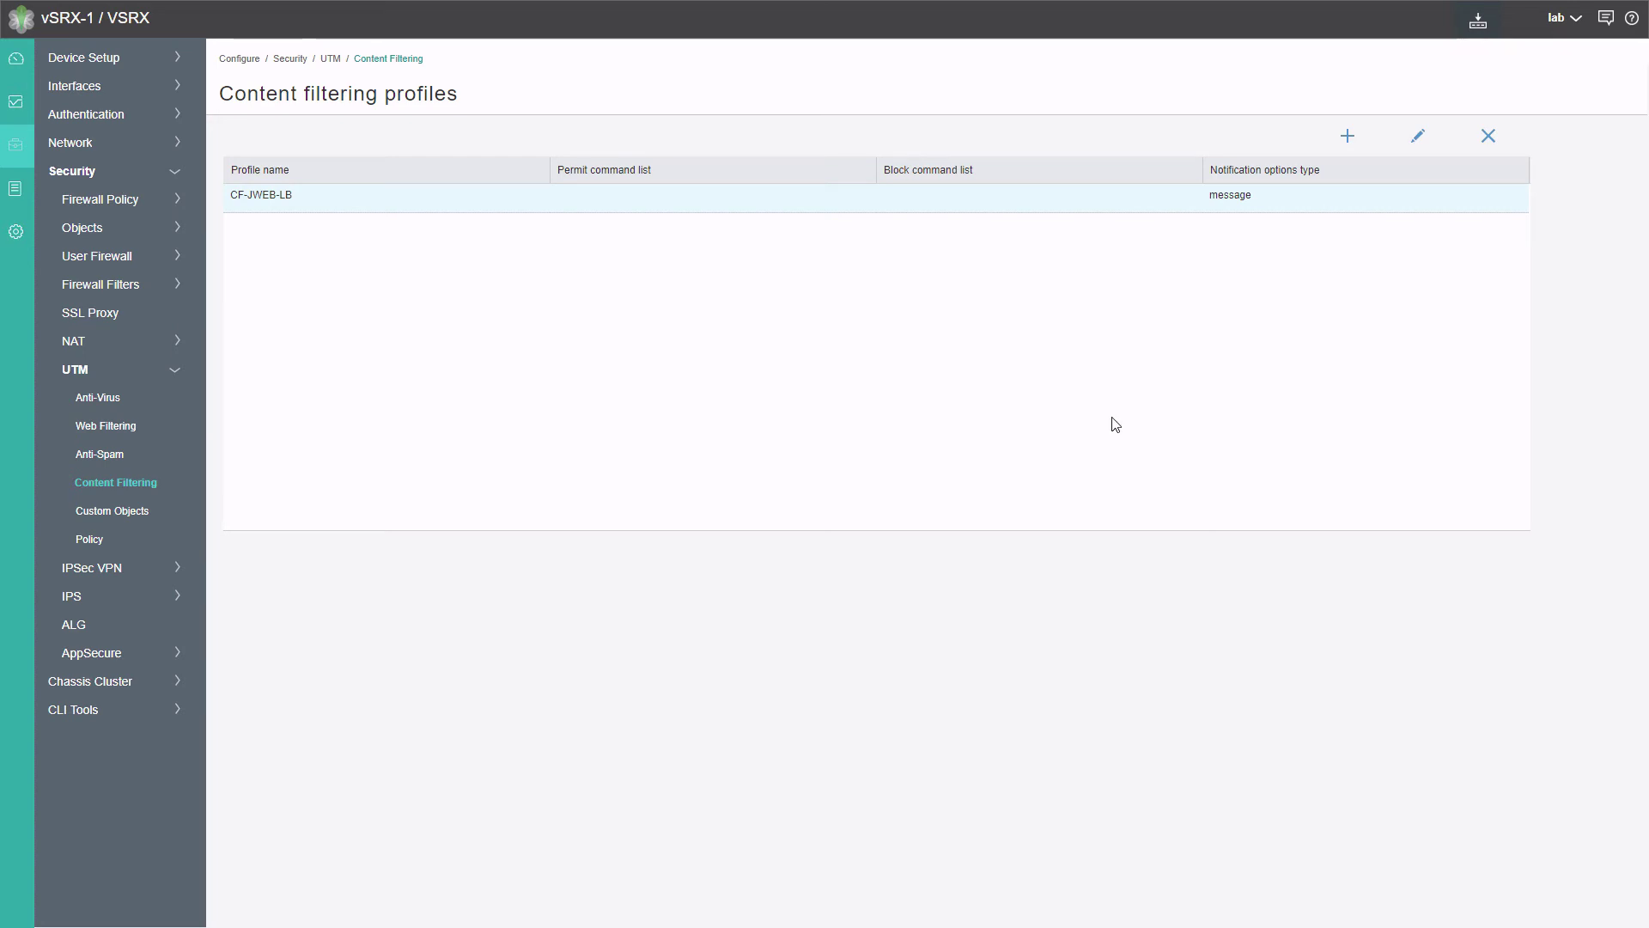
# Start a new filename extension list named CF-JWEB-EXE under UTM Custom Objects
pyautogui.click(140, 512)
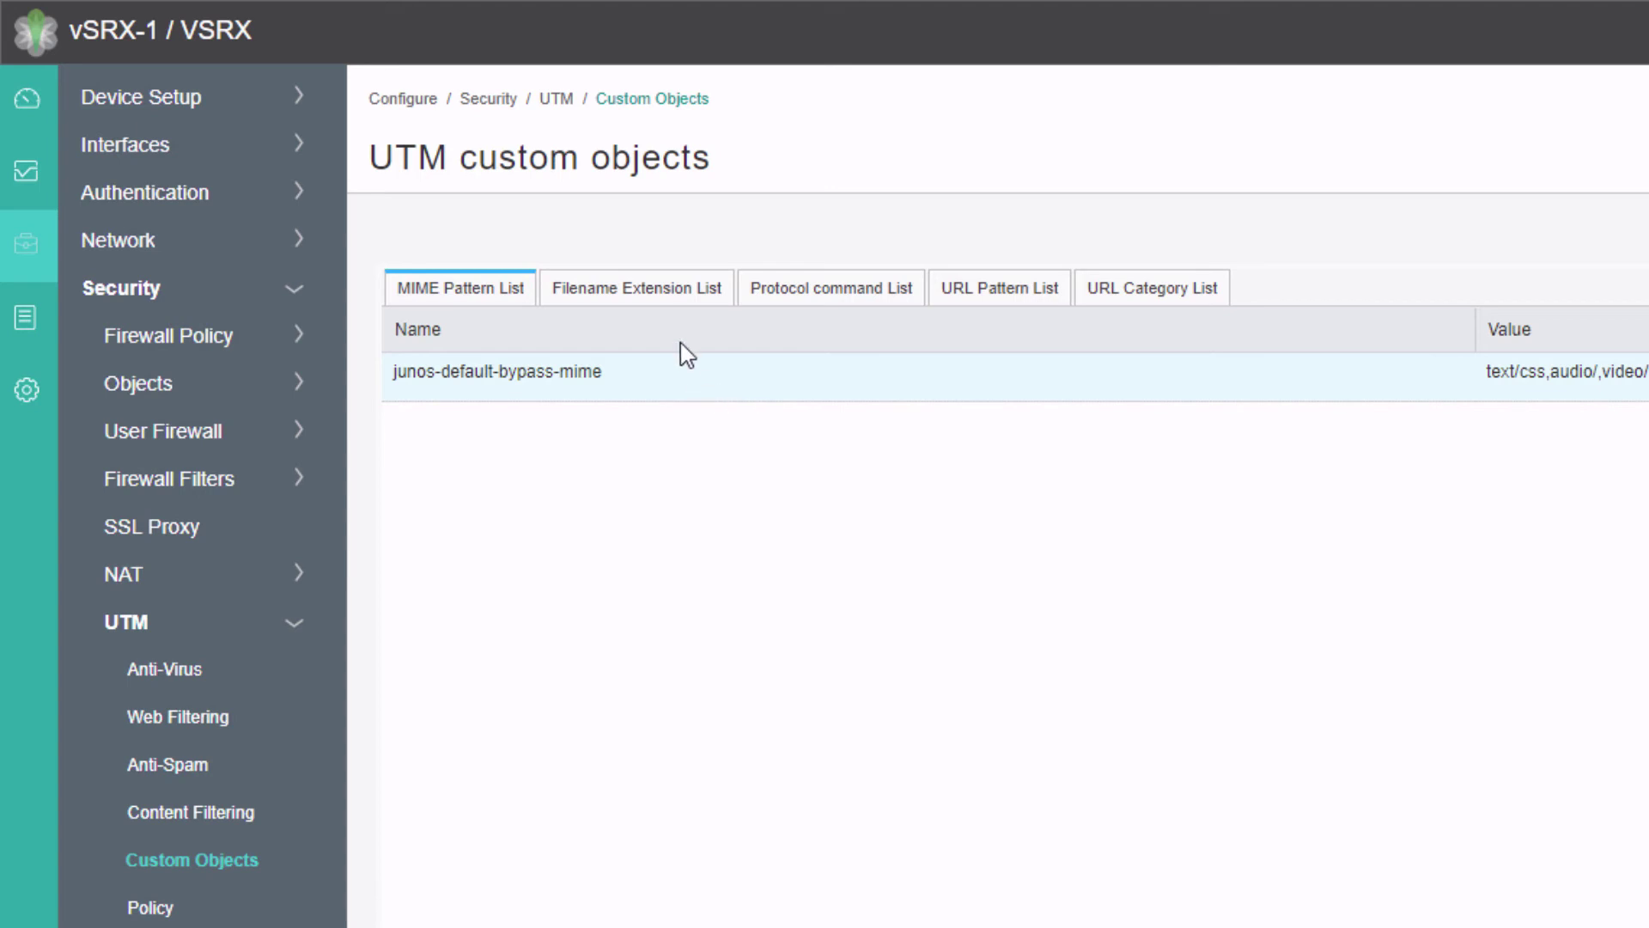
pyautogui.click(679, 292)
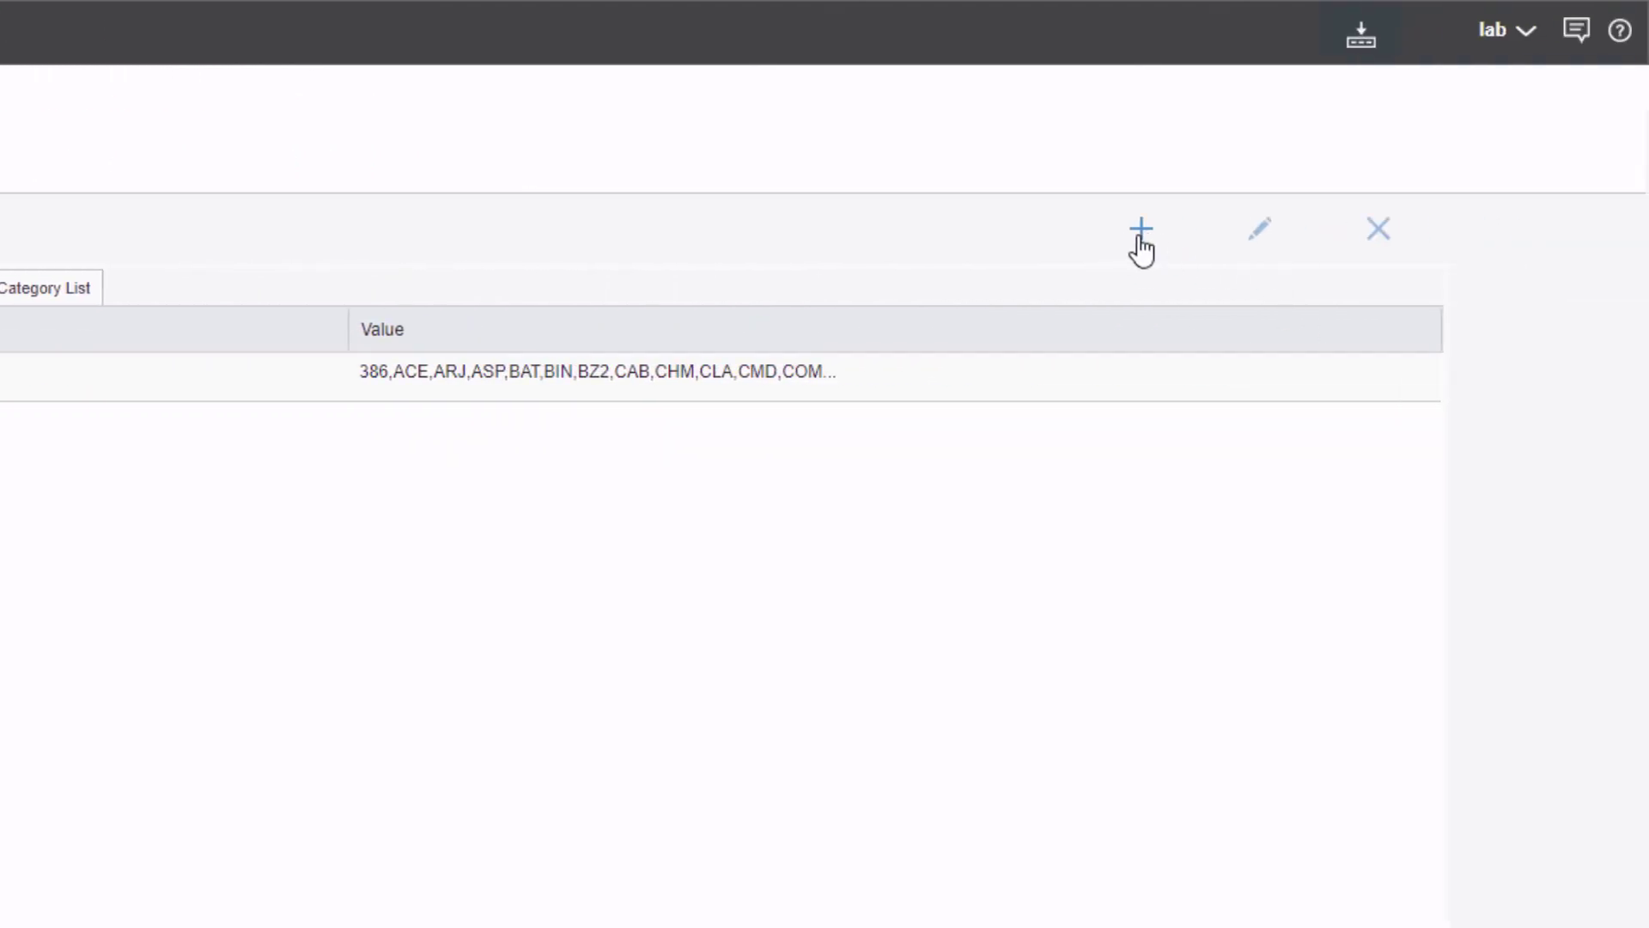
pyautogui.click(1441, 229)
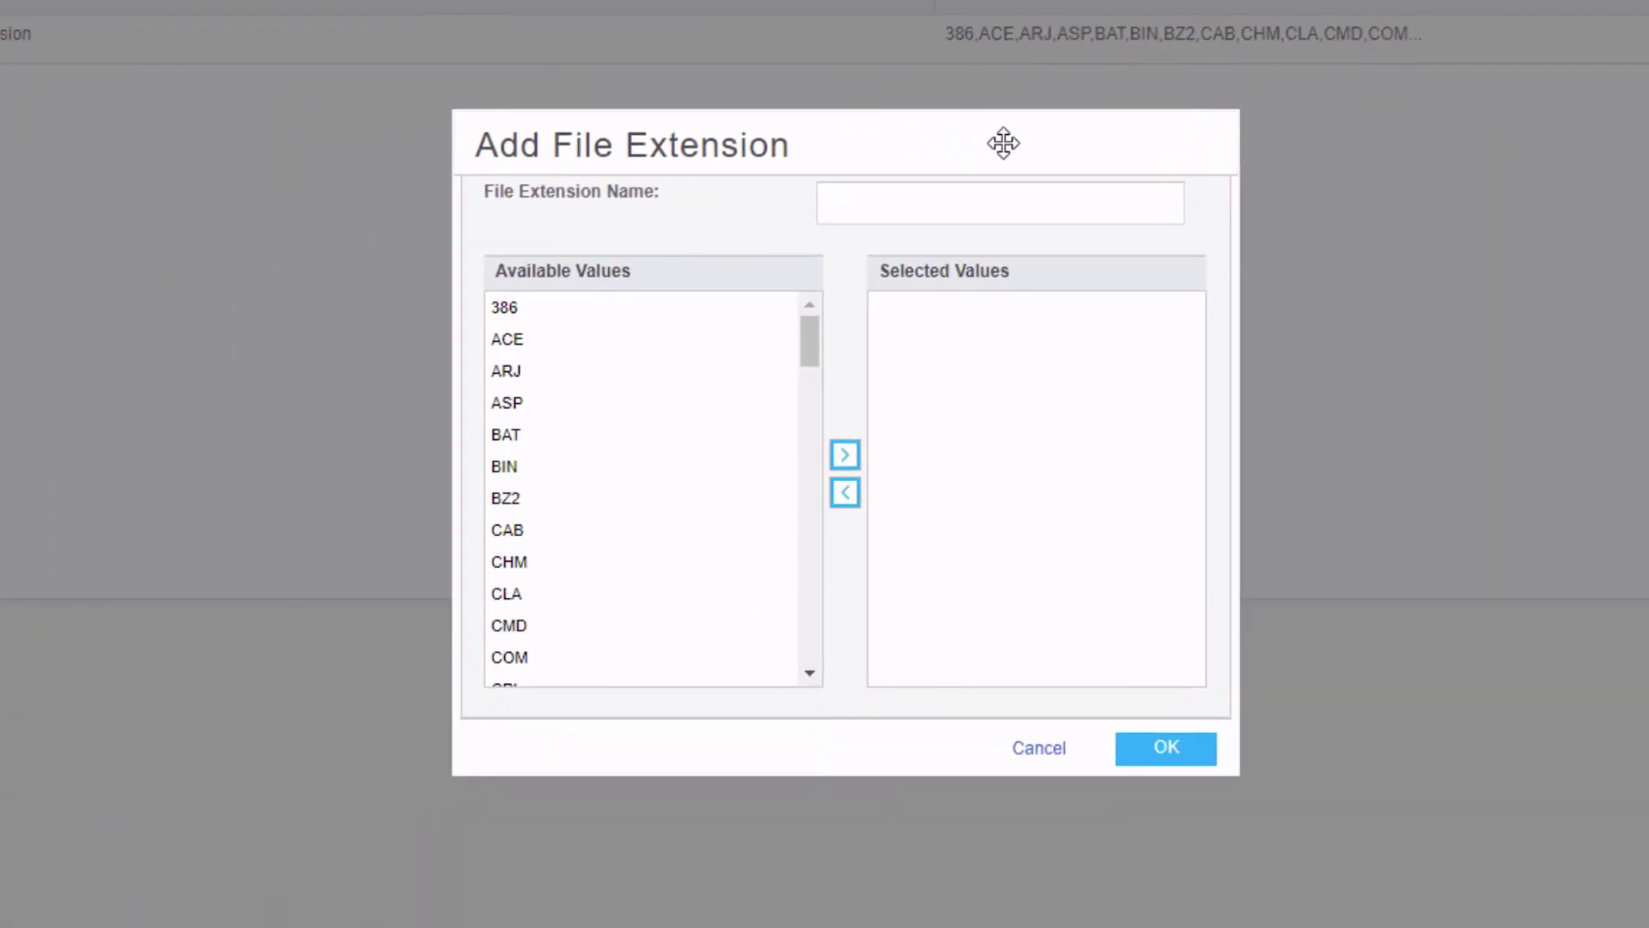
pyautogui.write('CF-J')
pyautogui.write('WEB-EXE')
# Add EXE as the list's only selected extension and save the CF-JWEB-EXE list
pyautogui.click(606, 471)
pyautogui.scroll(-3, 606, 471)
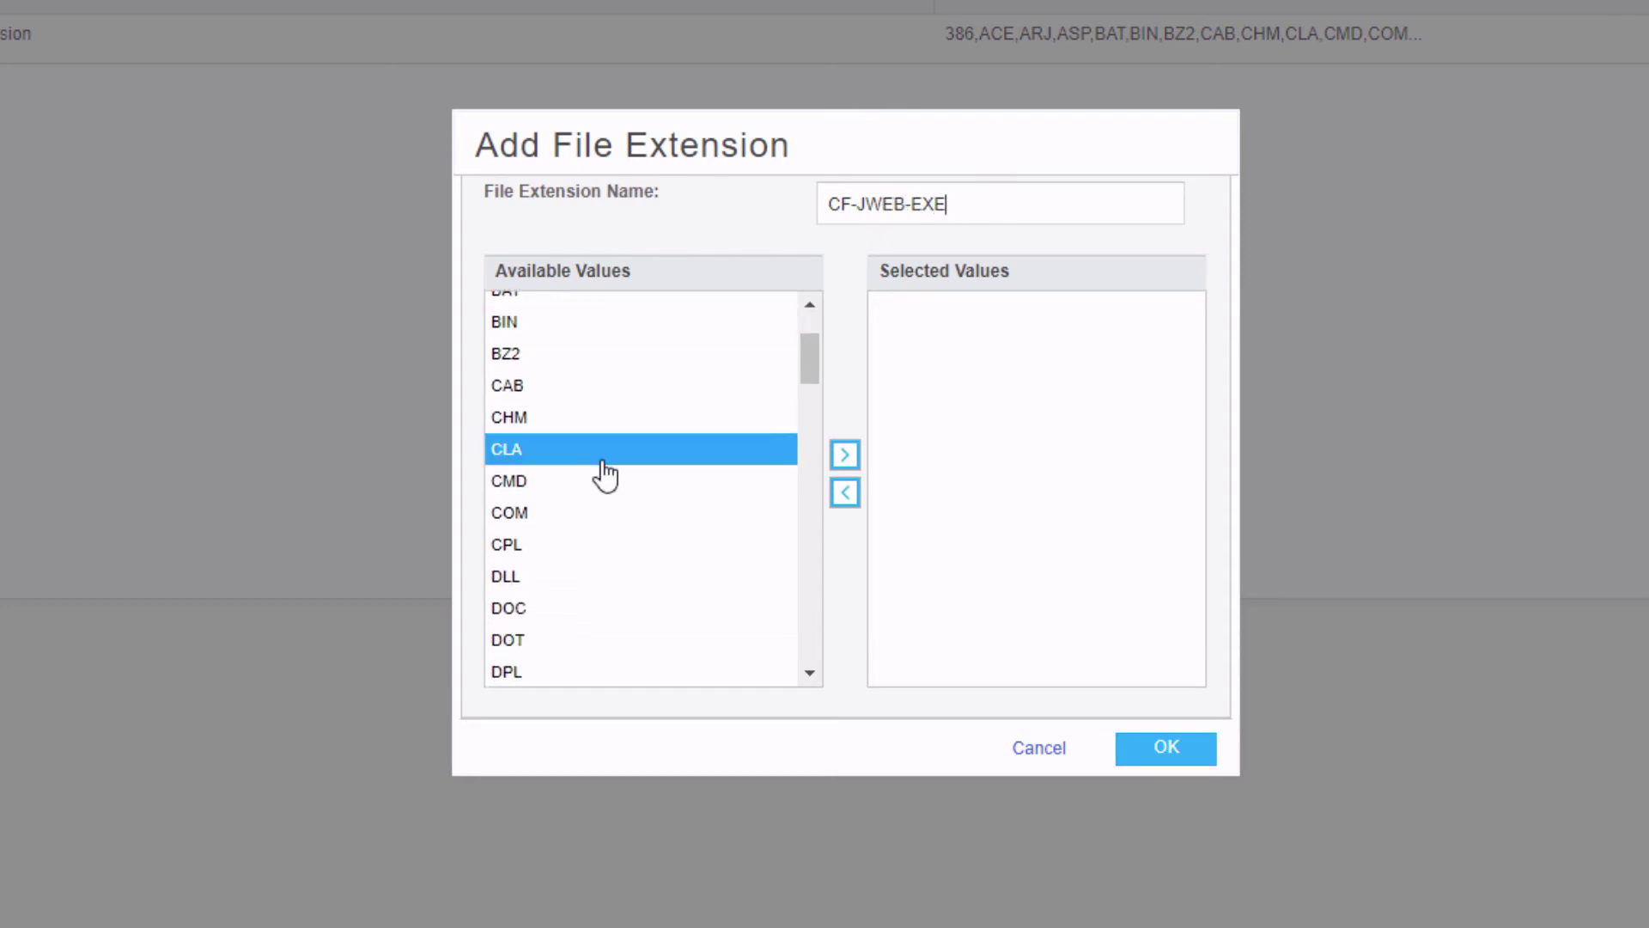
pyautogui.scroll(-2, 605, 471)
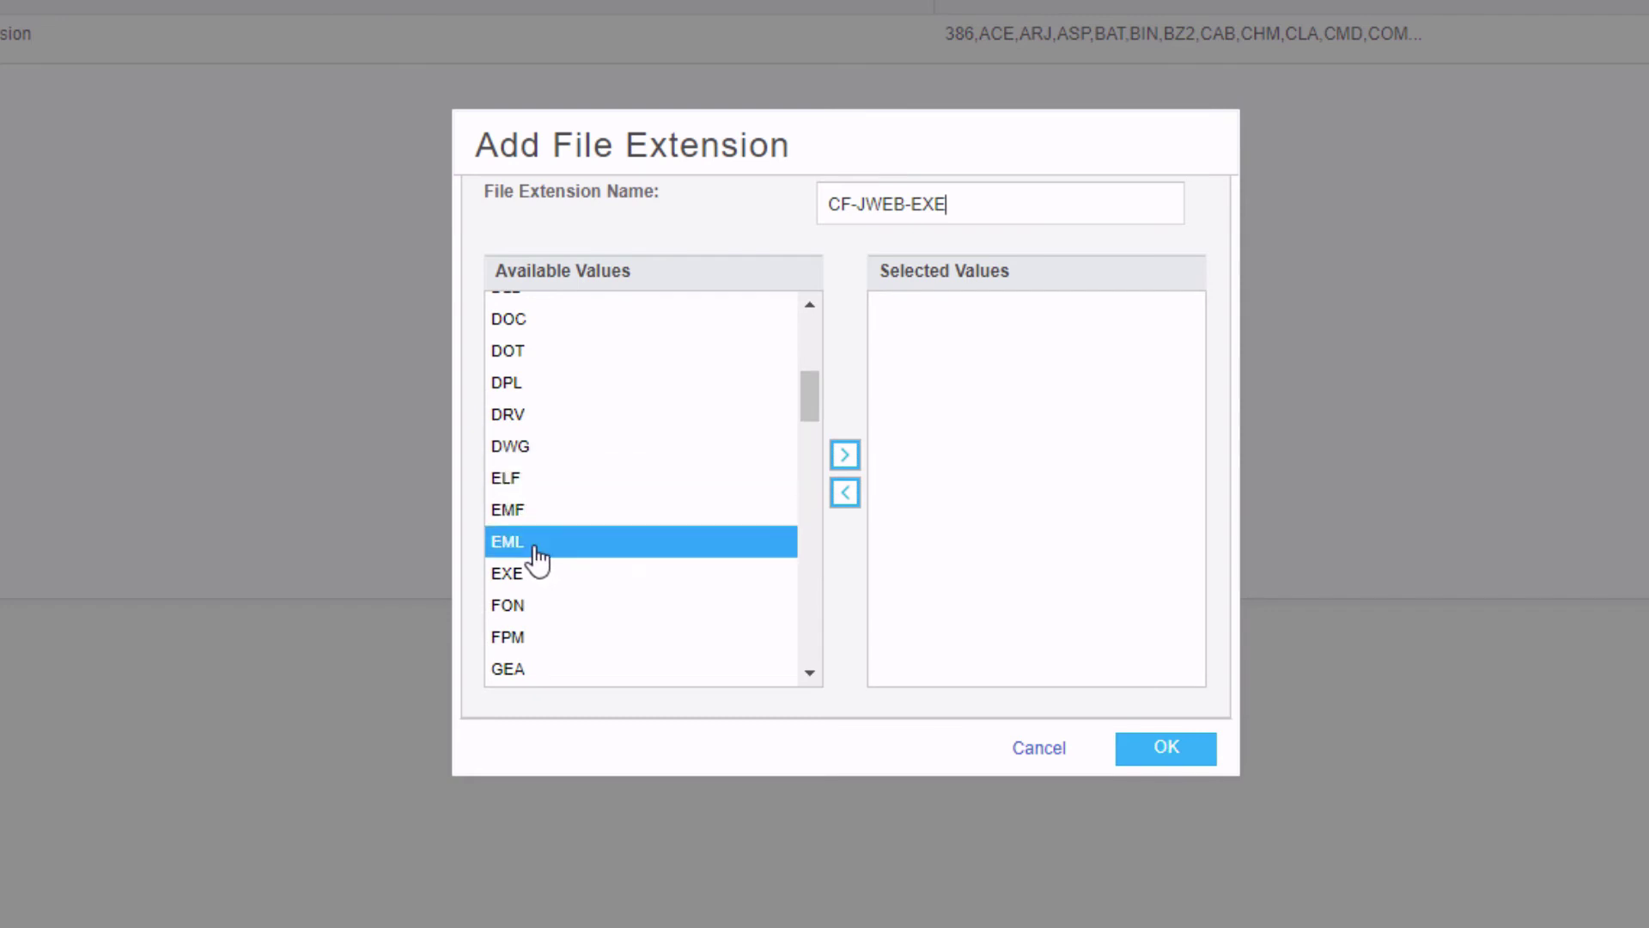
pyautogui.click(545, 573)
pyautogui.click(845, 455)
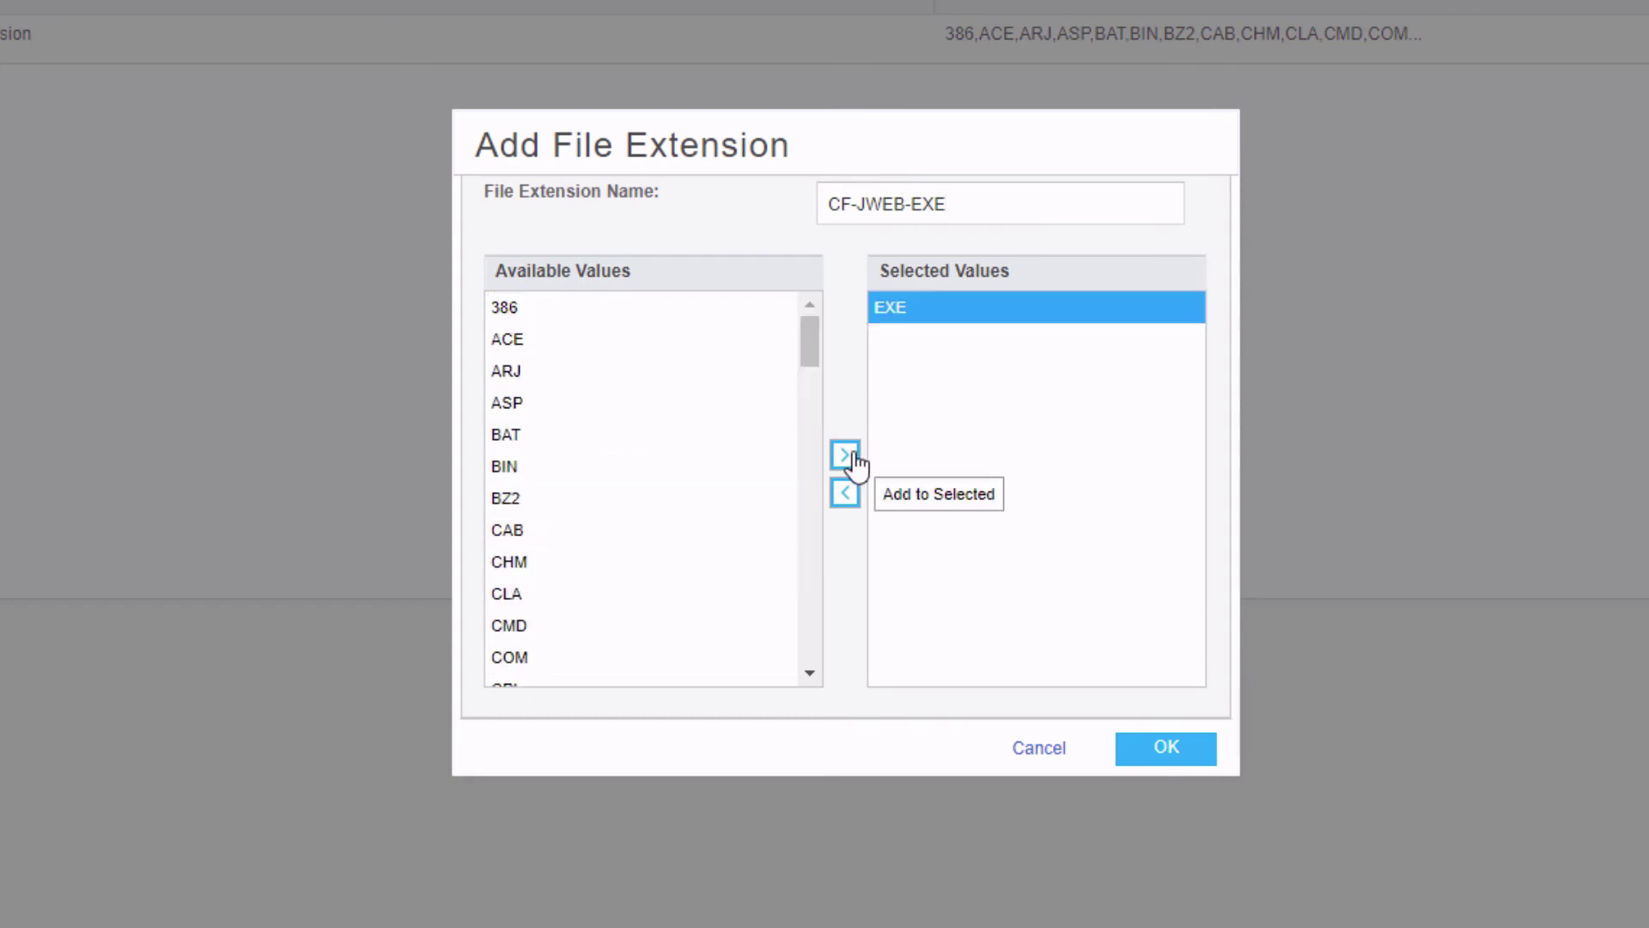
pyautogui.click(677, 508)
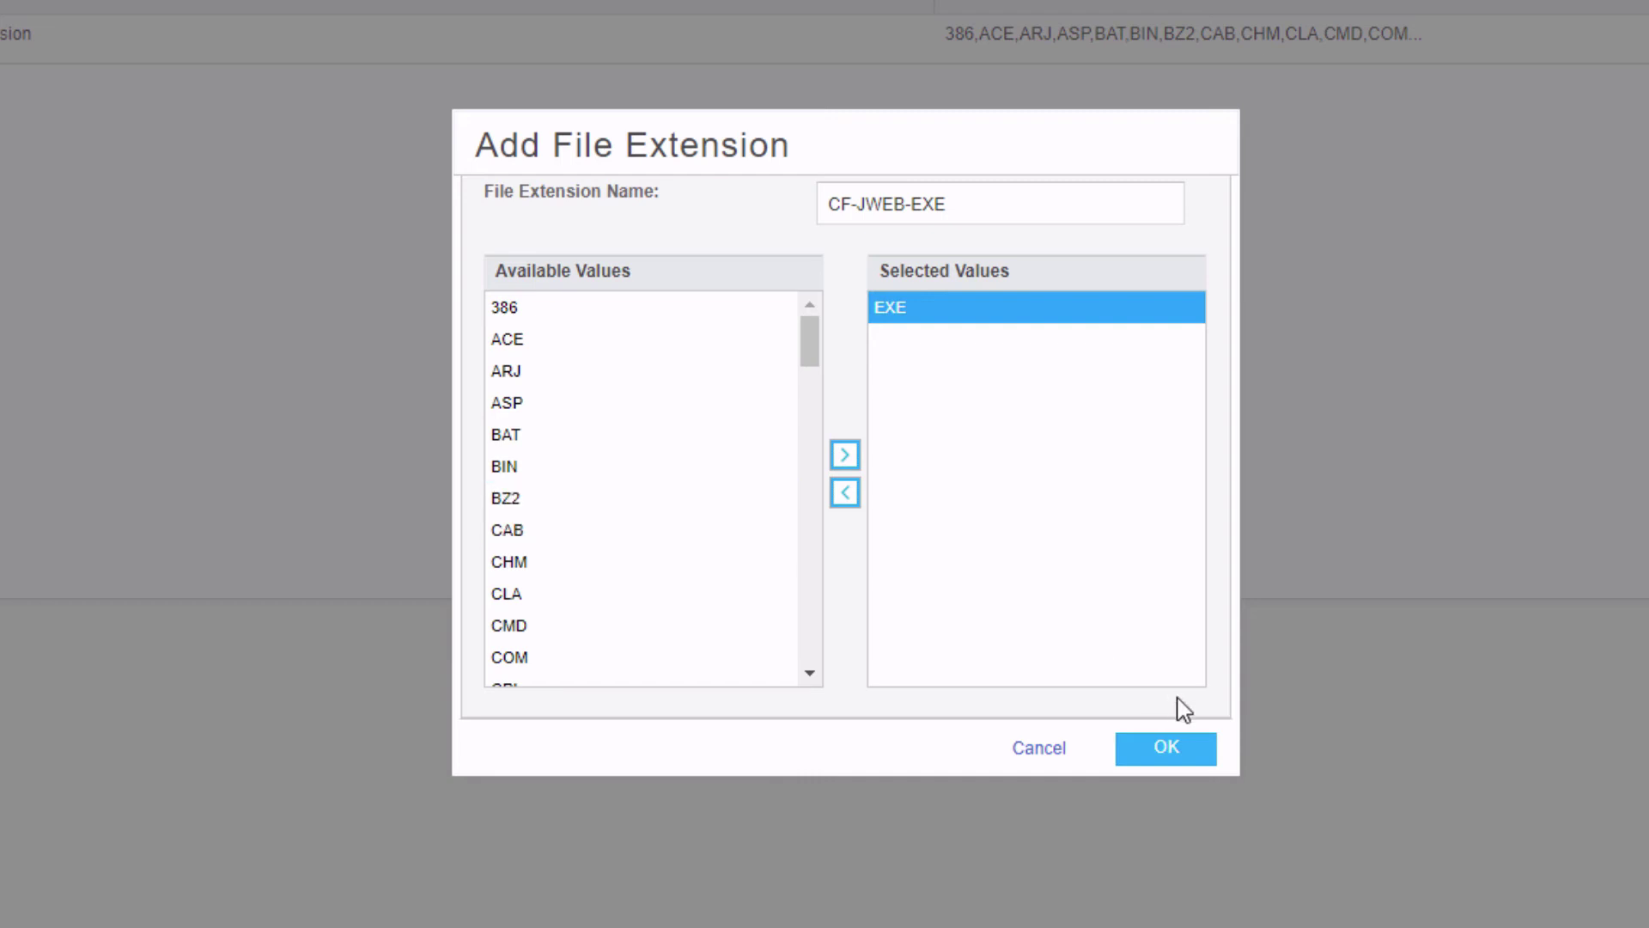
pyautogui.click(1189, 752)
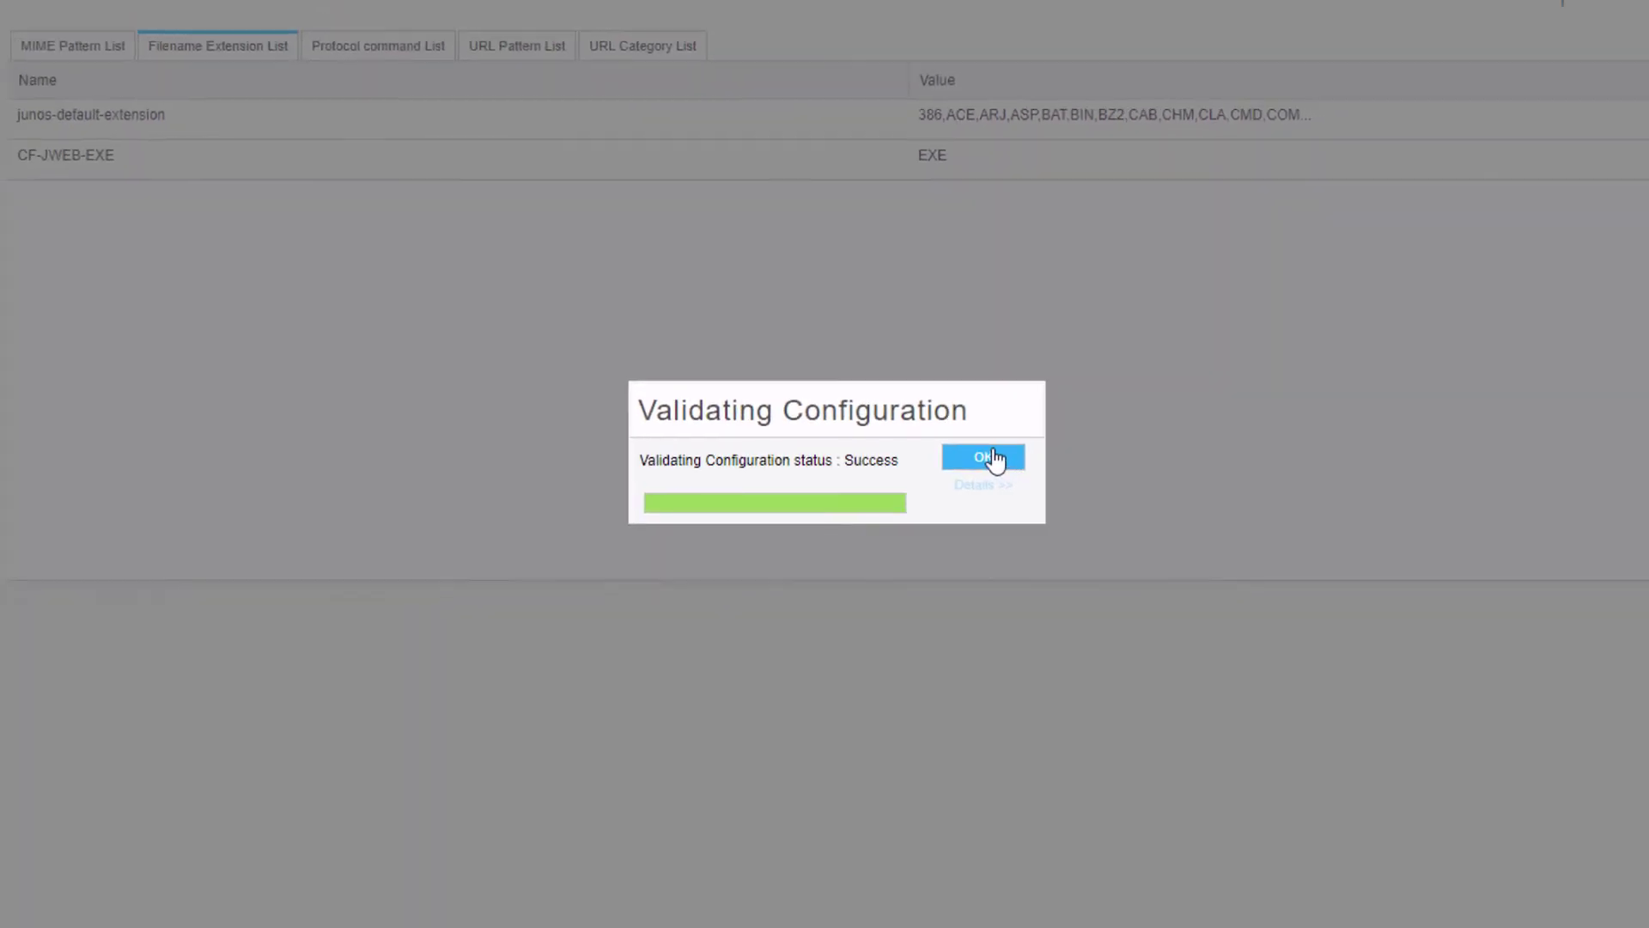
pyautogui.click(1024, 448)
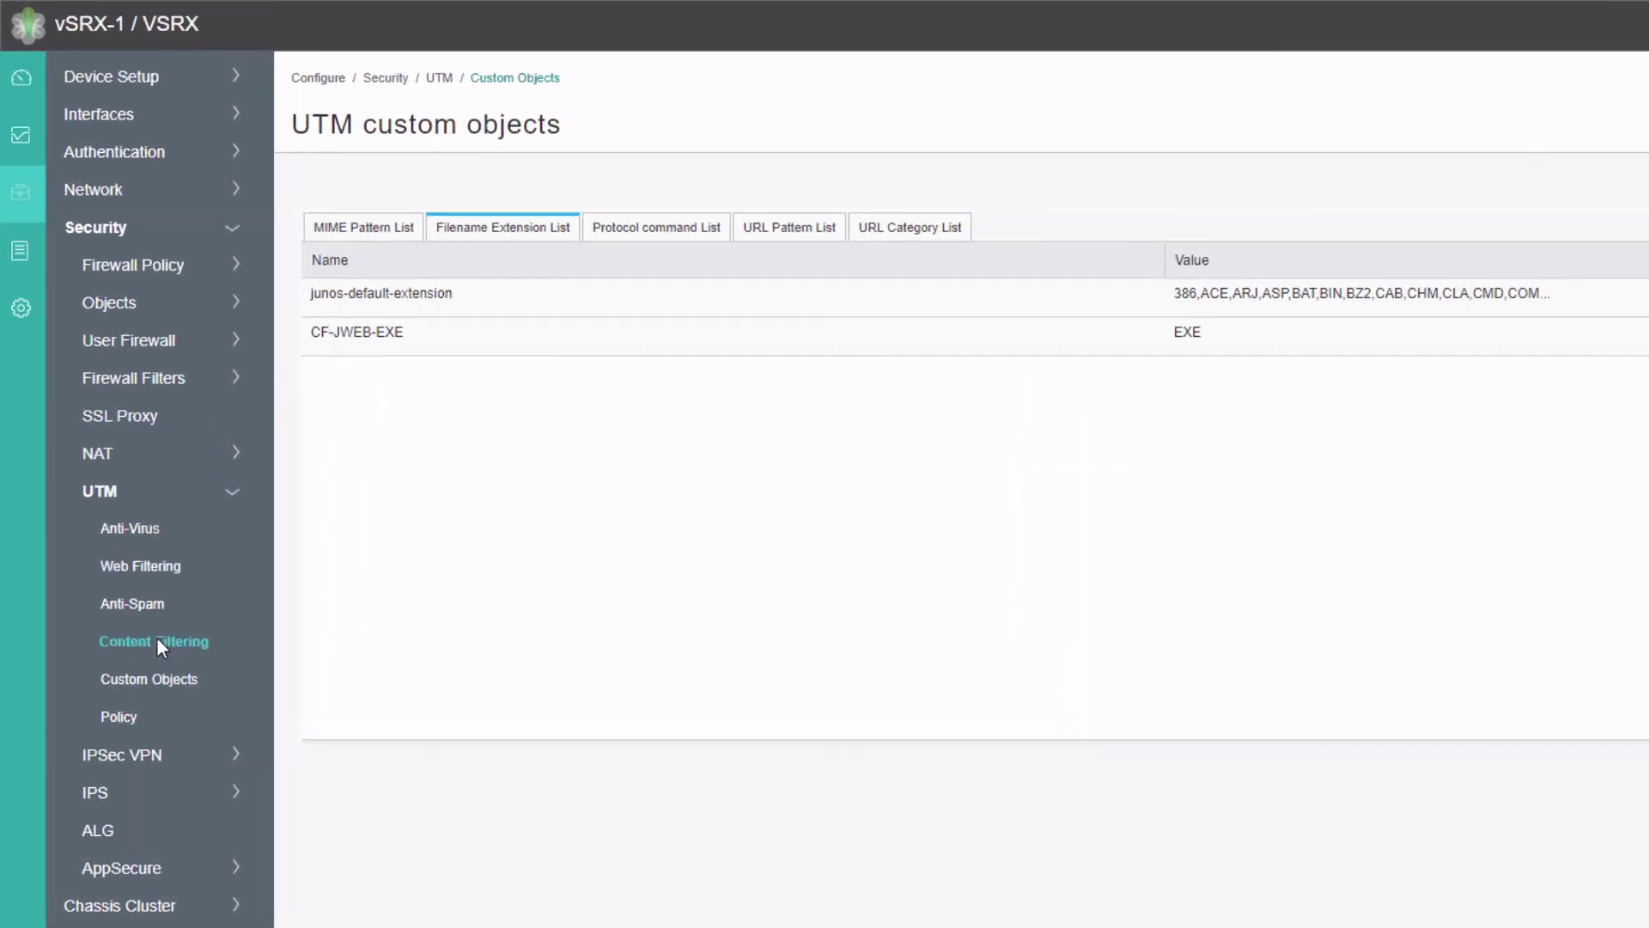
# Edit CF-JWEB-LB to remove exe content type, block extension list CF-JWEB-EXE, and commit
pyautogui.click(113, 482)
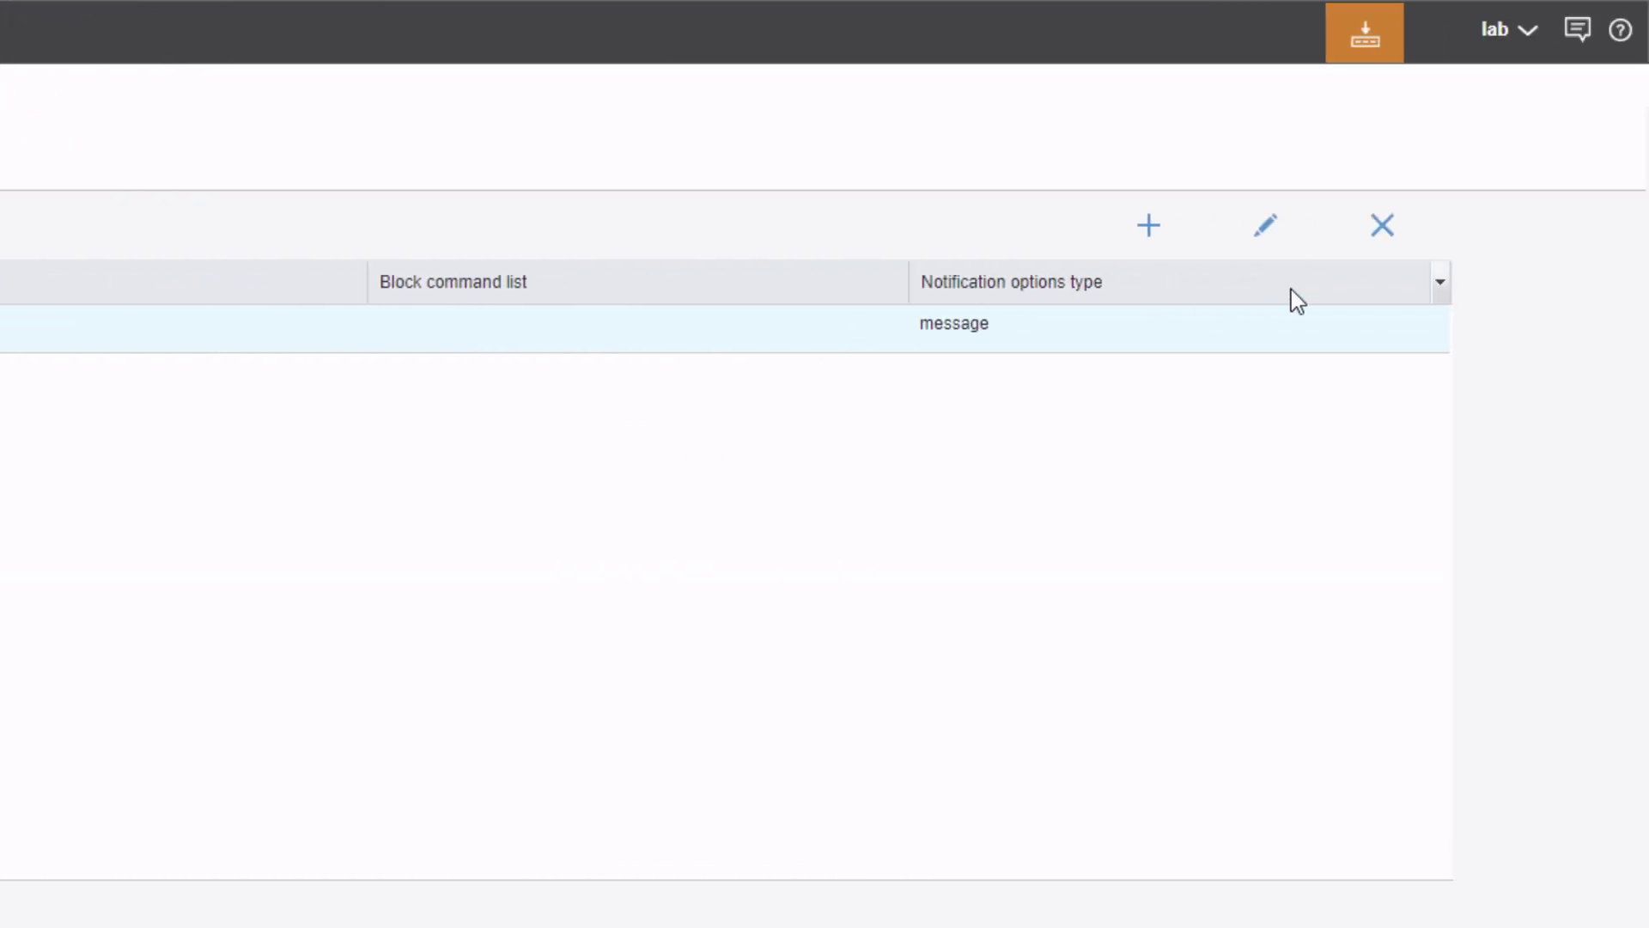
pyautogui.click(1266, 233)
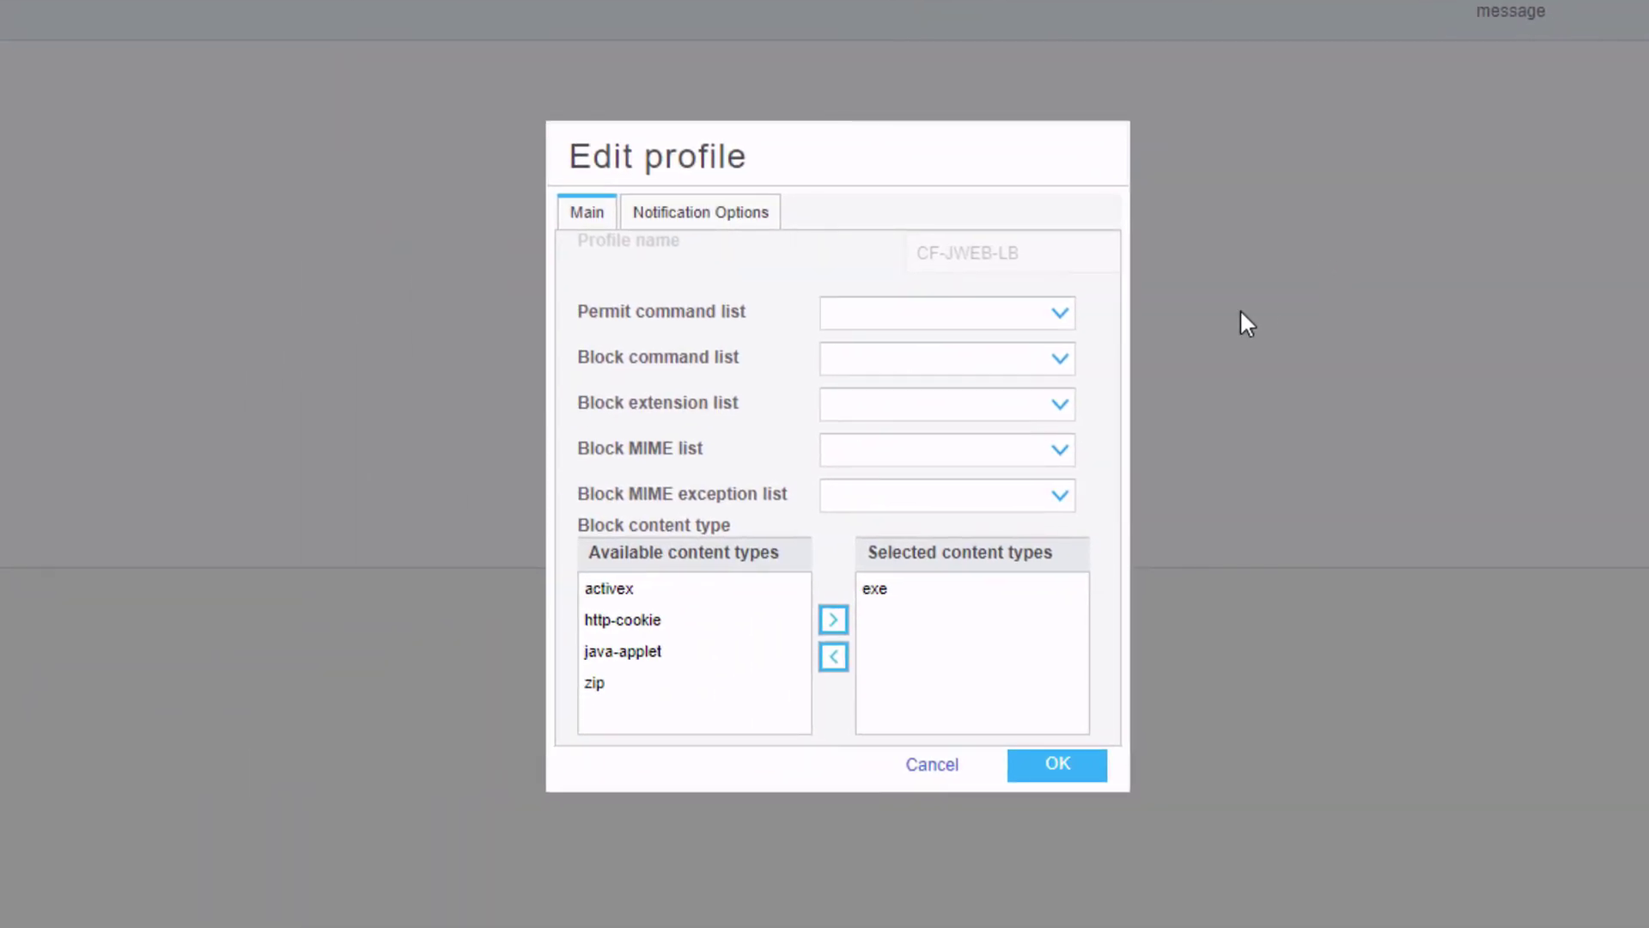
pyautogui.click(877, 596)
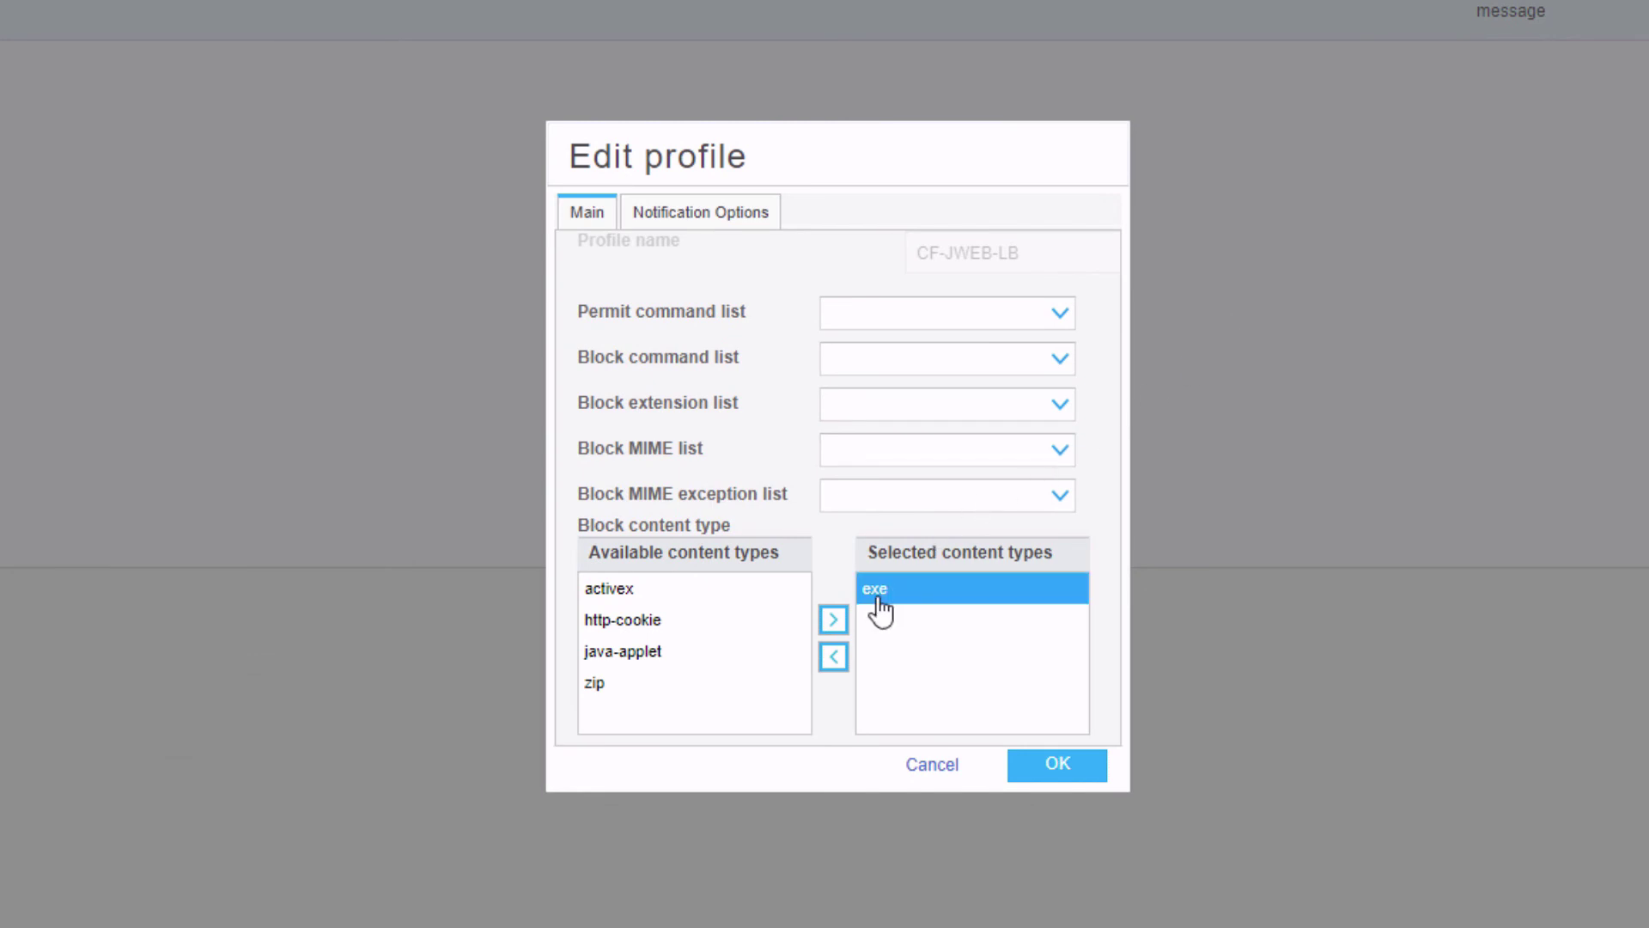
pyautogui.click(833, 658)
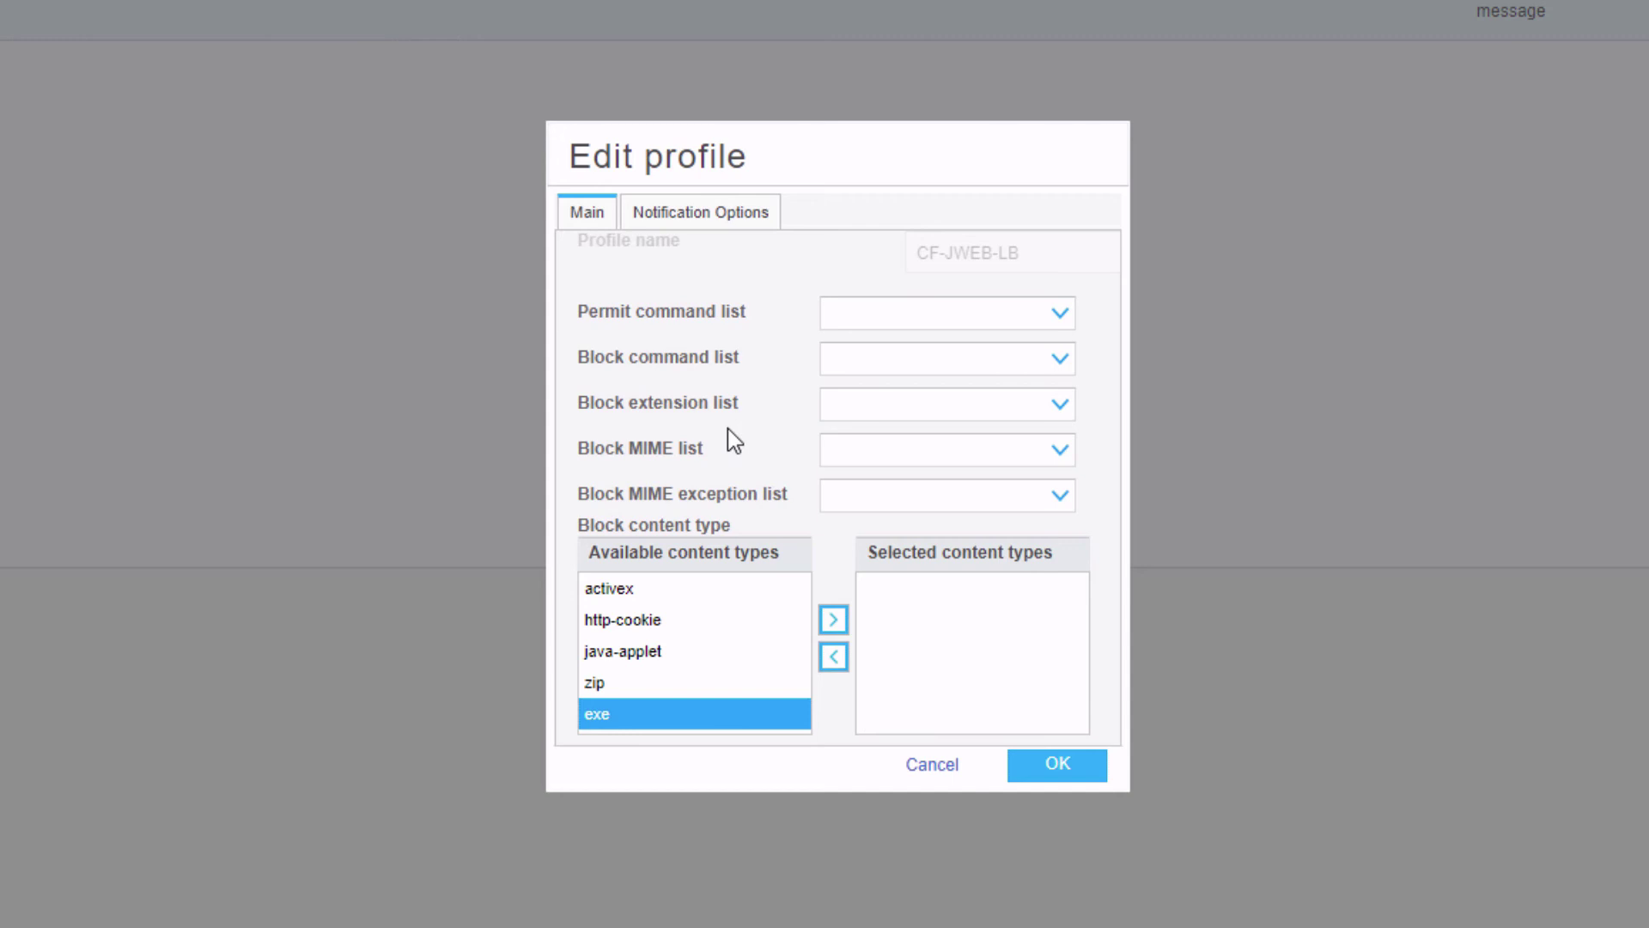
pyautogui.click(900, 406)
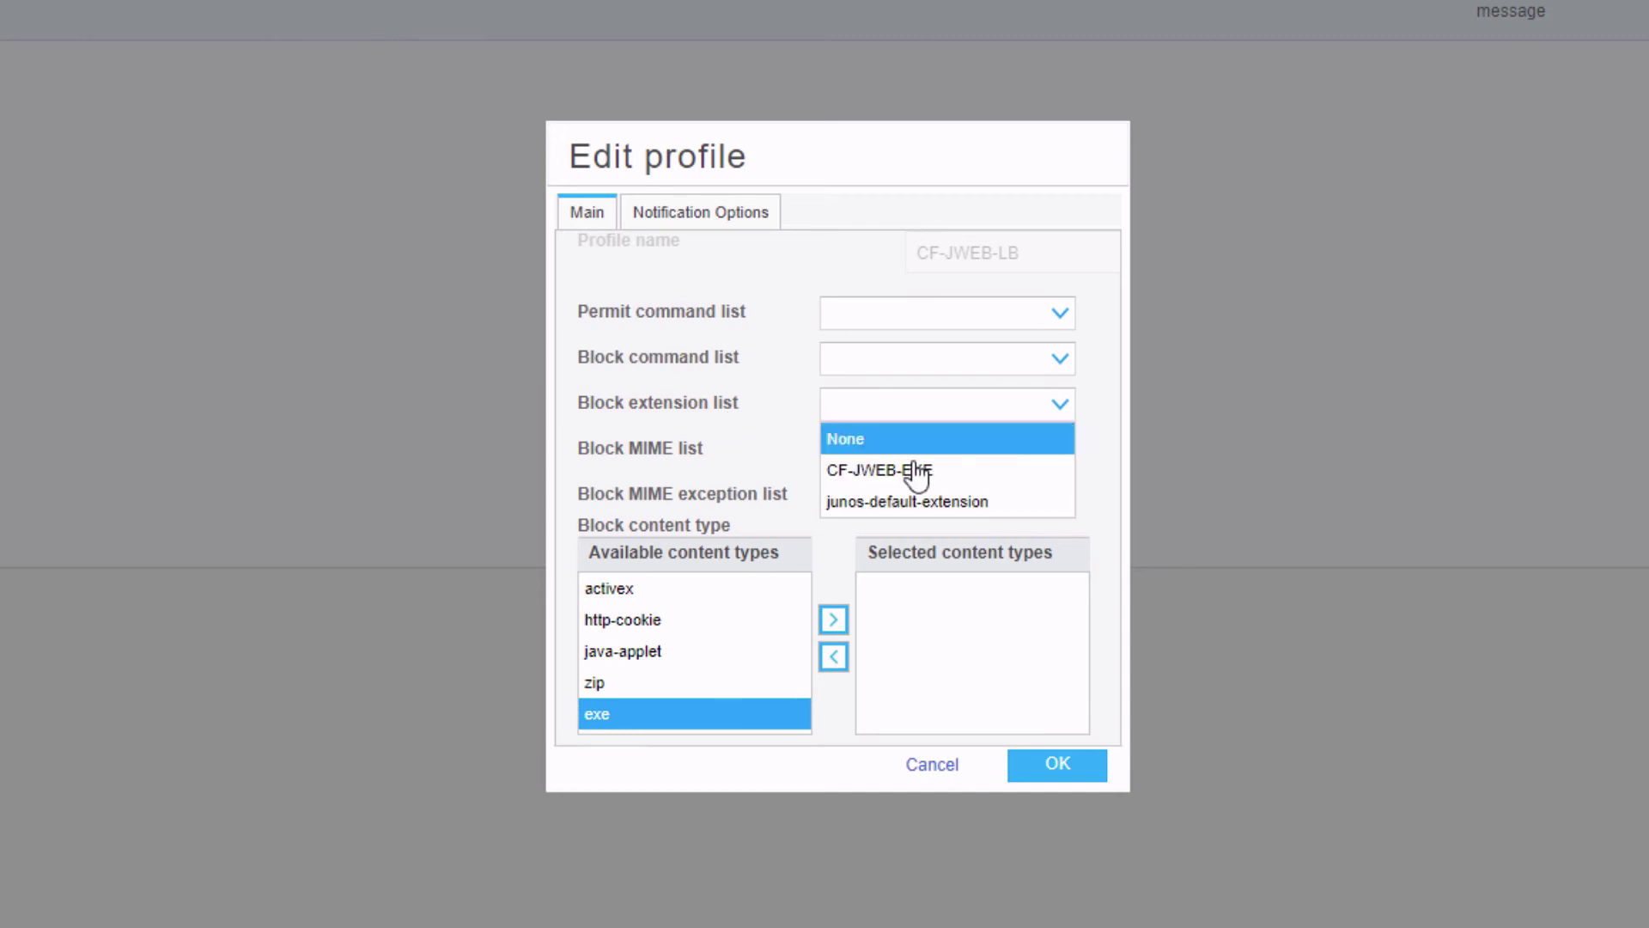
pyautogui.click(973, 470)
pyautogui.click(1058, 772)
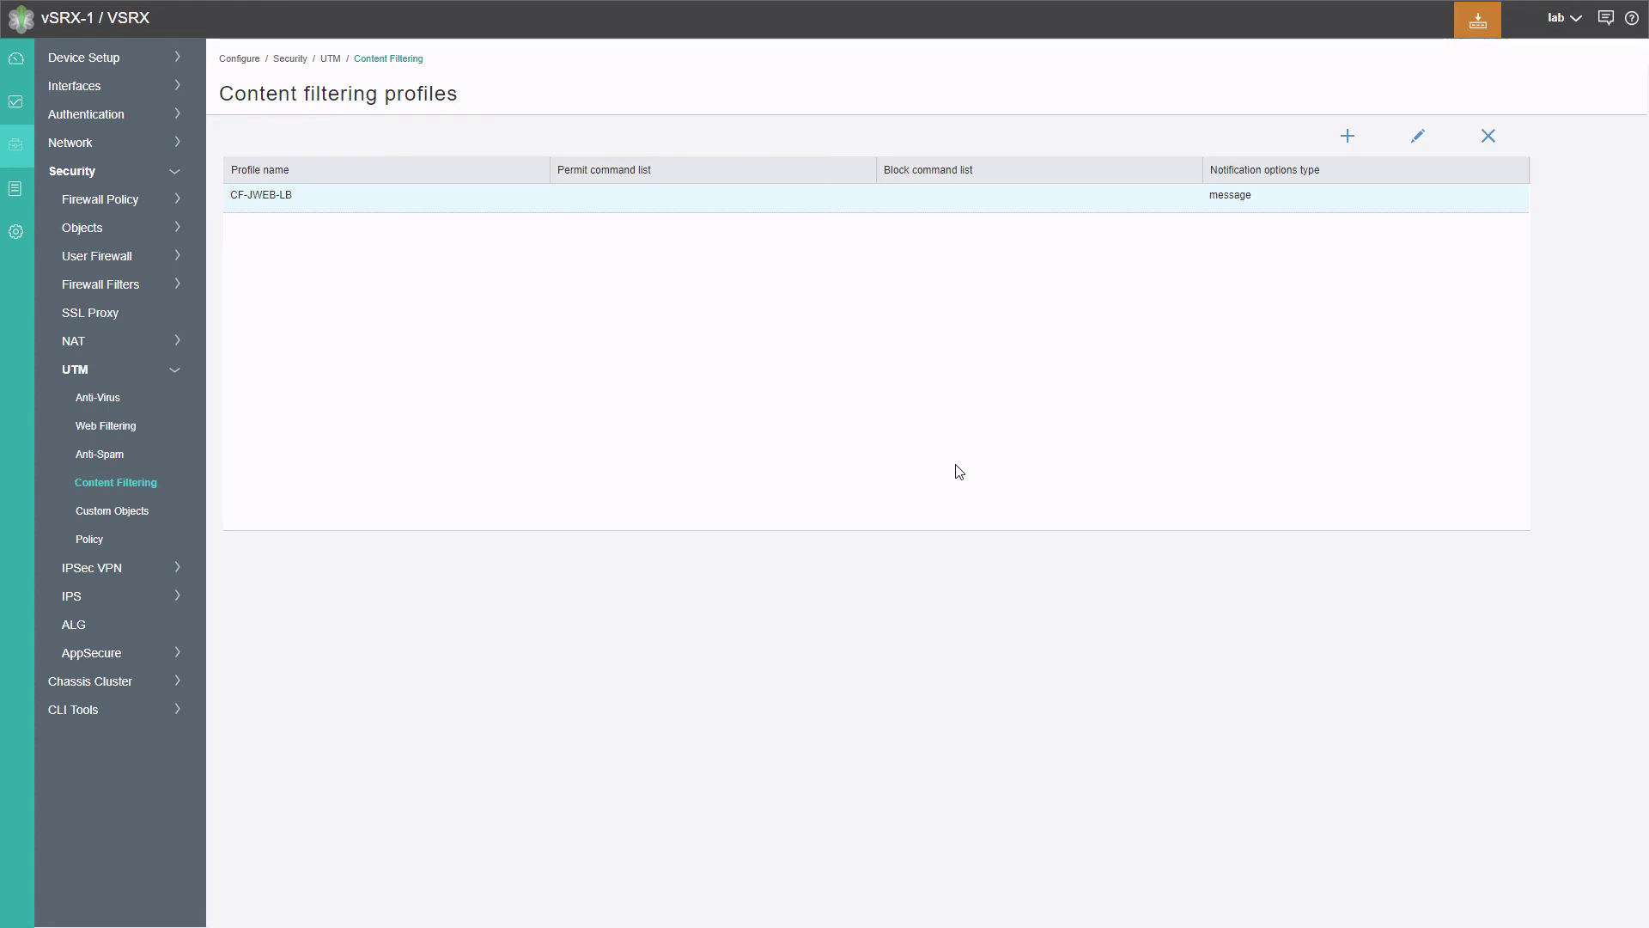
pyautogui.click(1492, 24)
pyautogui.click(1486, 55)
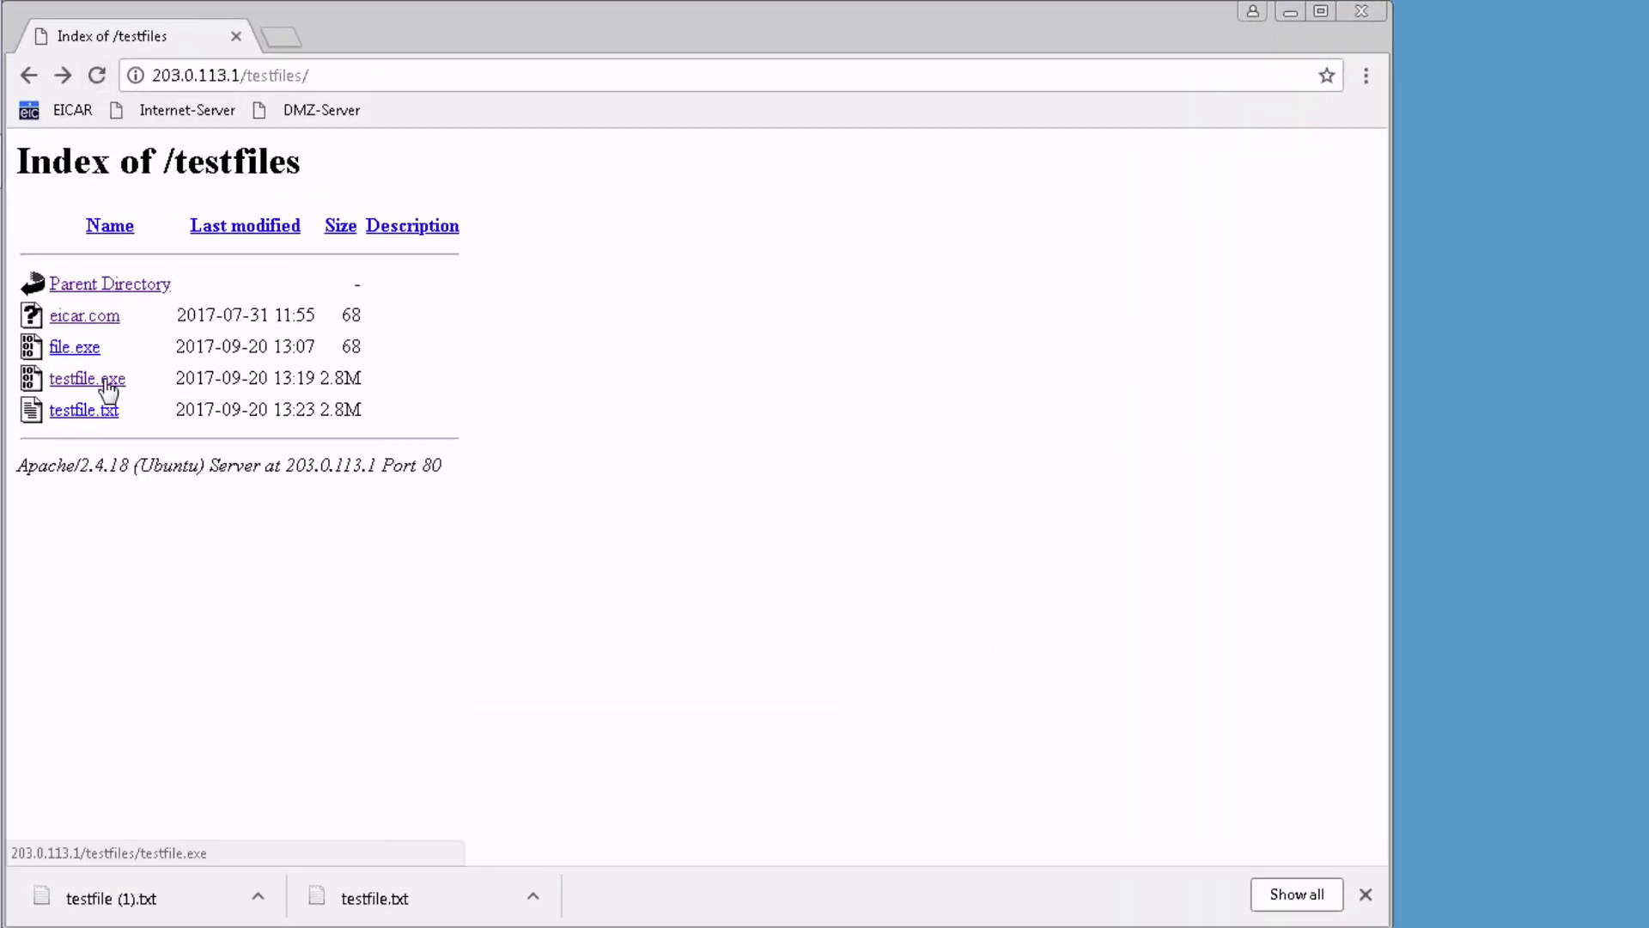
# Request testfile.exe to see the "No EXE Files!!" drop message, then download testfile.txt
pyautogui.click(108, 386)
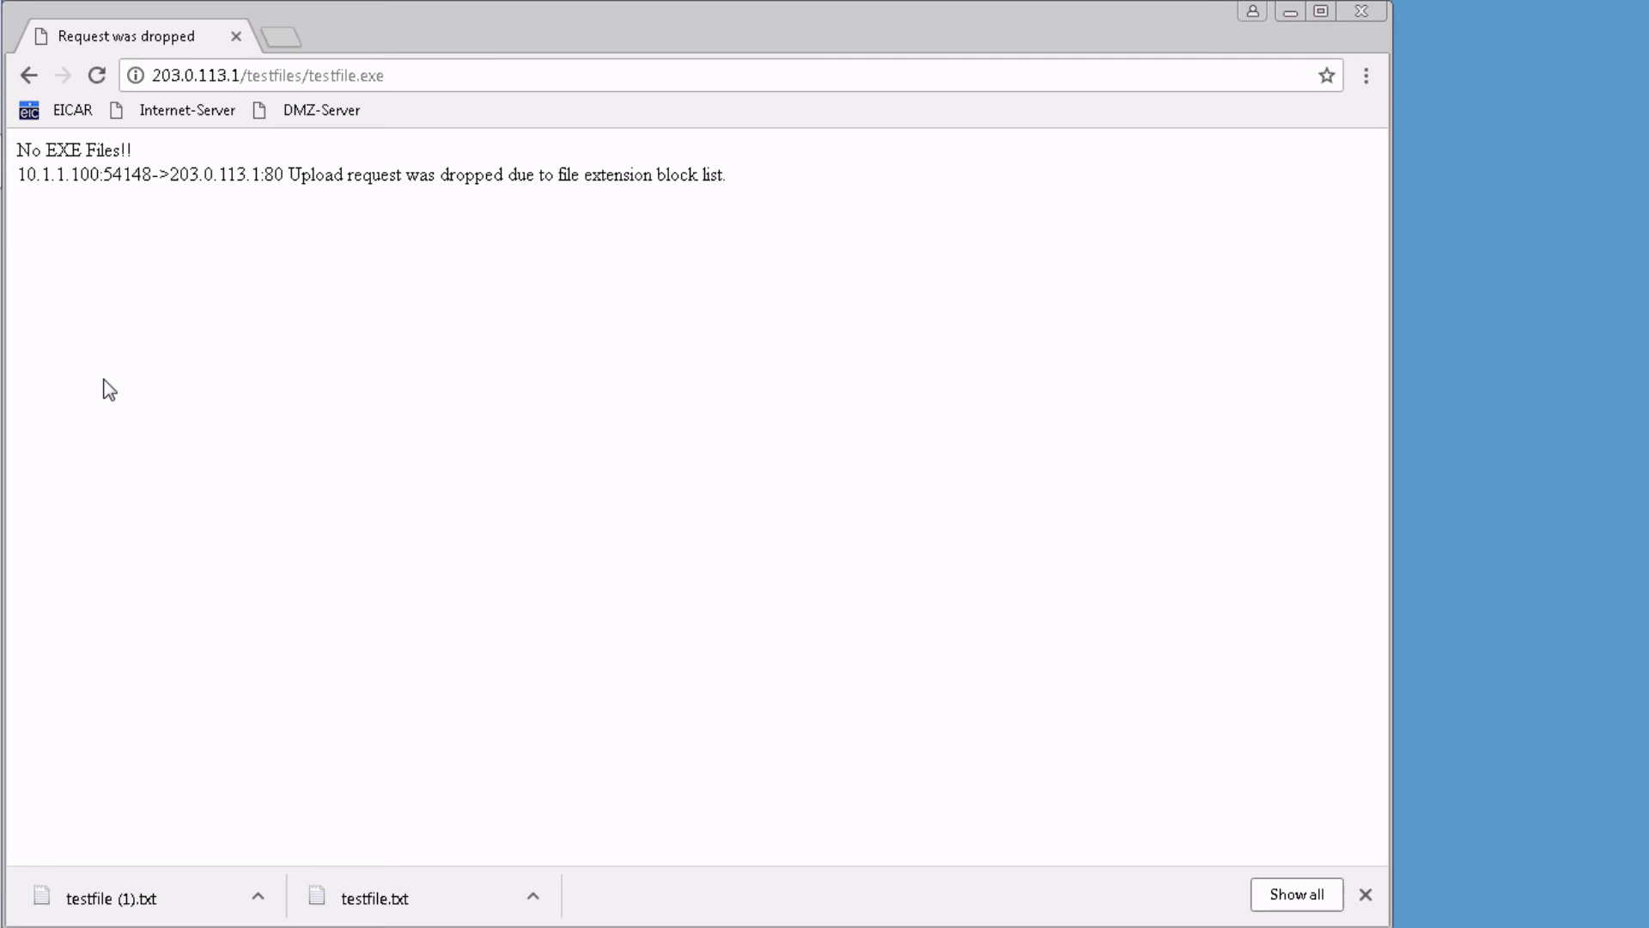
pyautogui.hotkey('alt', 'Left')
pyautogui.click(102, 411)
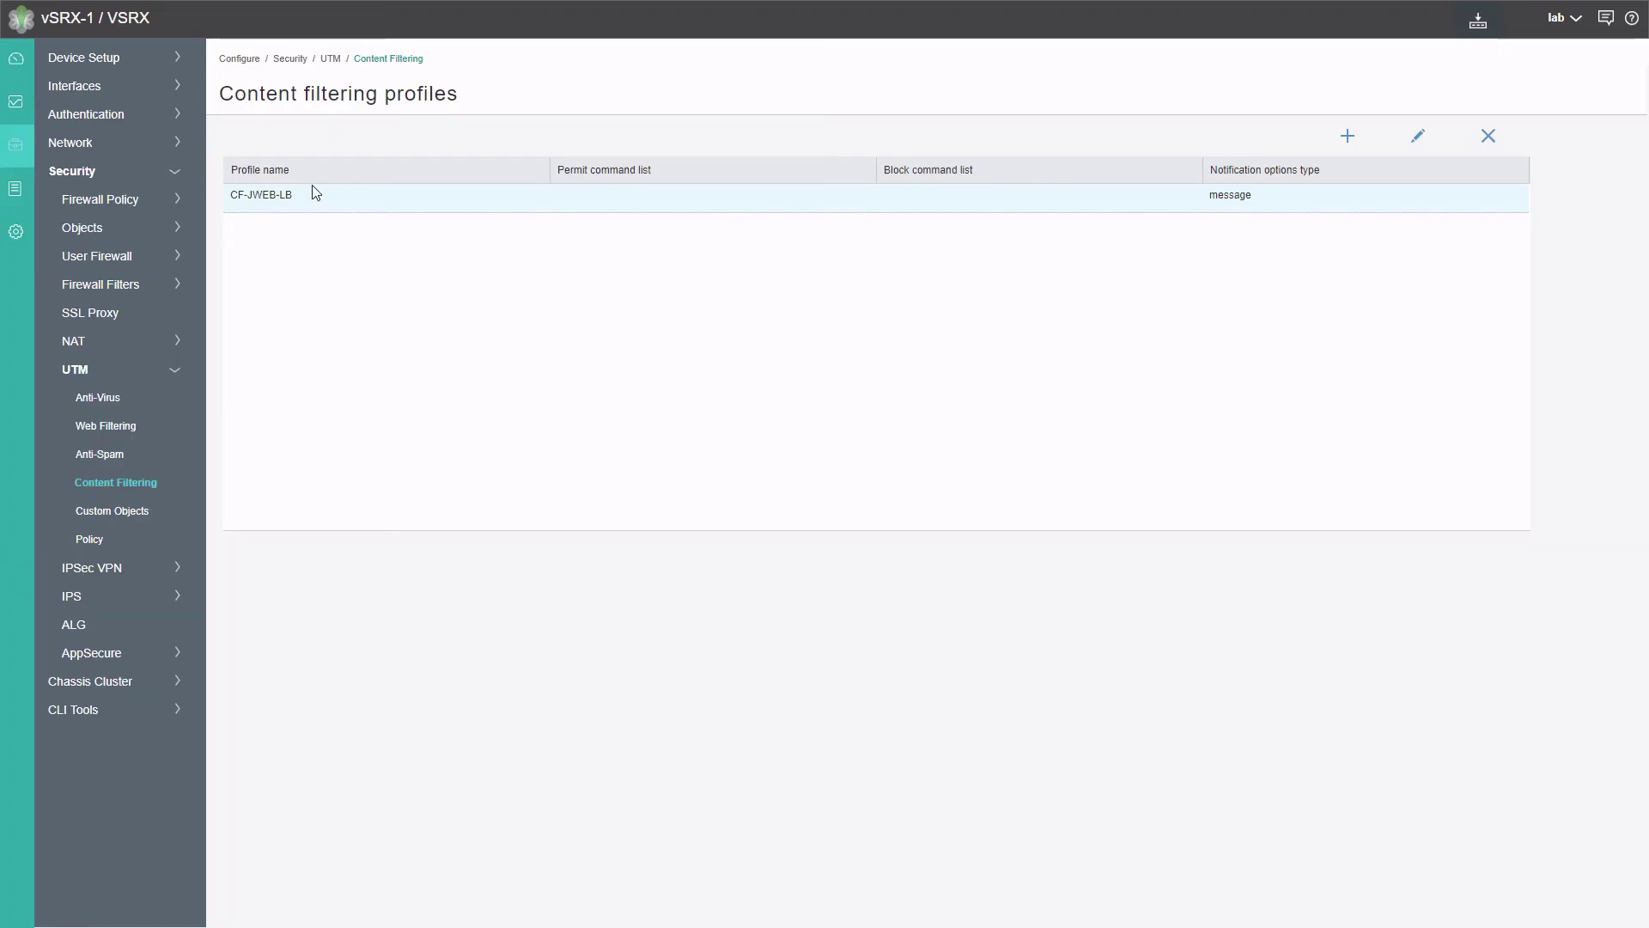
# Go to Monitor > Security > UTM > Content Filtering to view the content filtering statistics
pyautogui.click(51, 105)
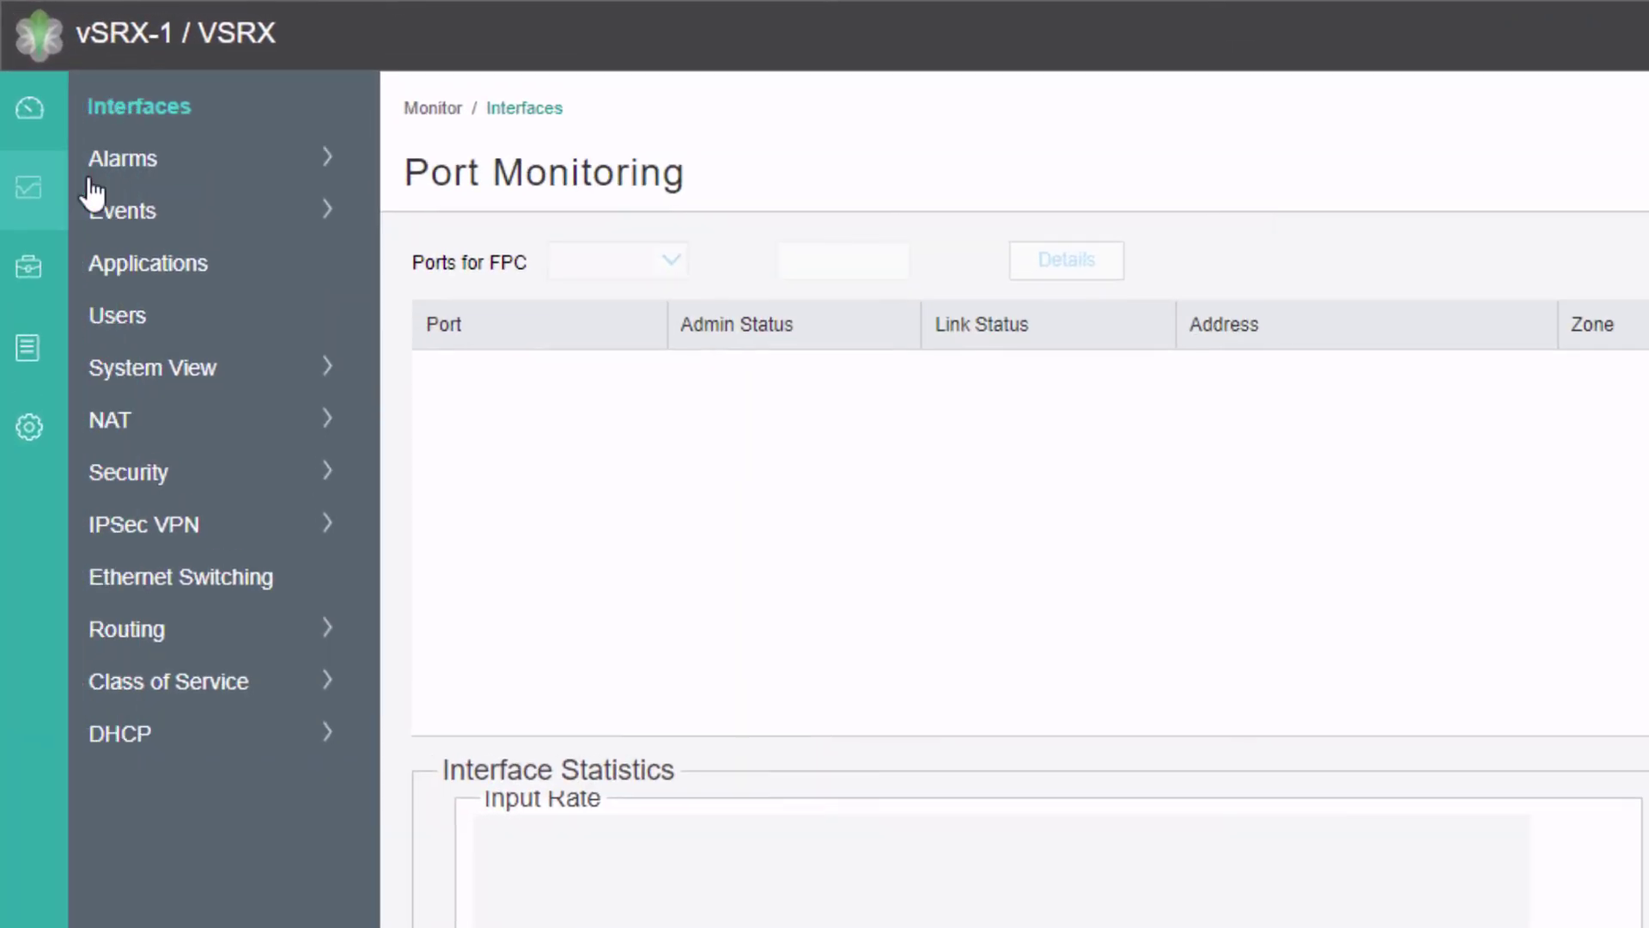
pyautogui.click(151, 472)
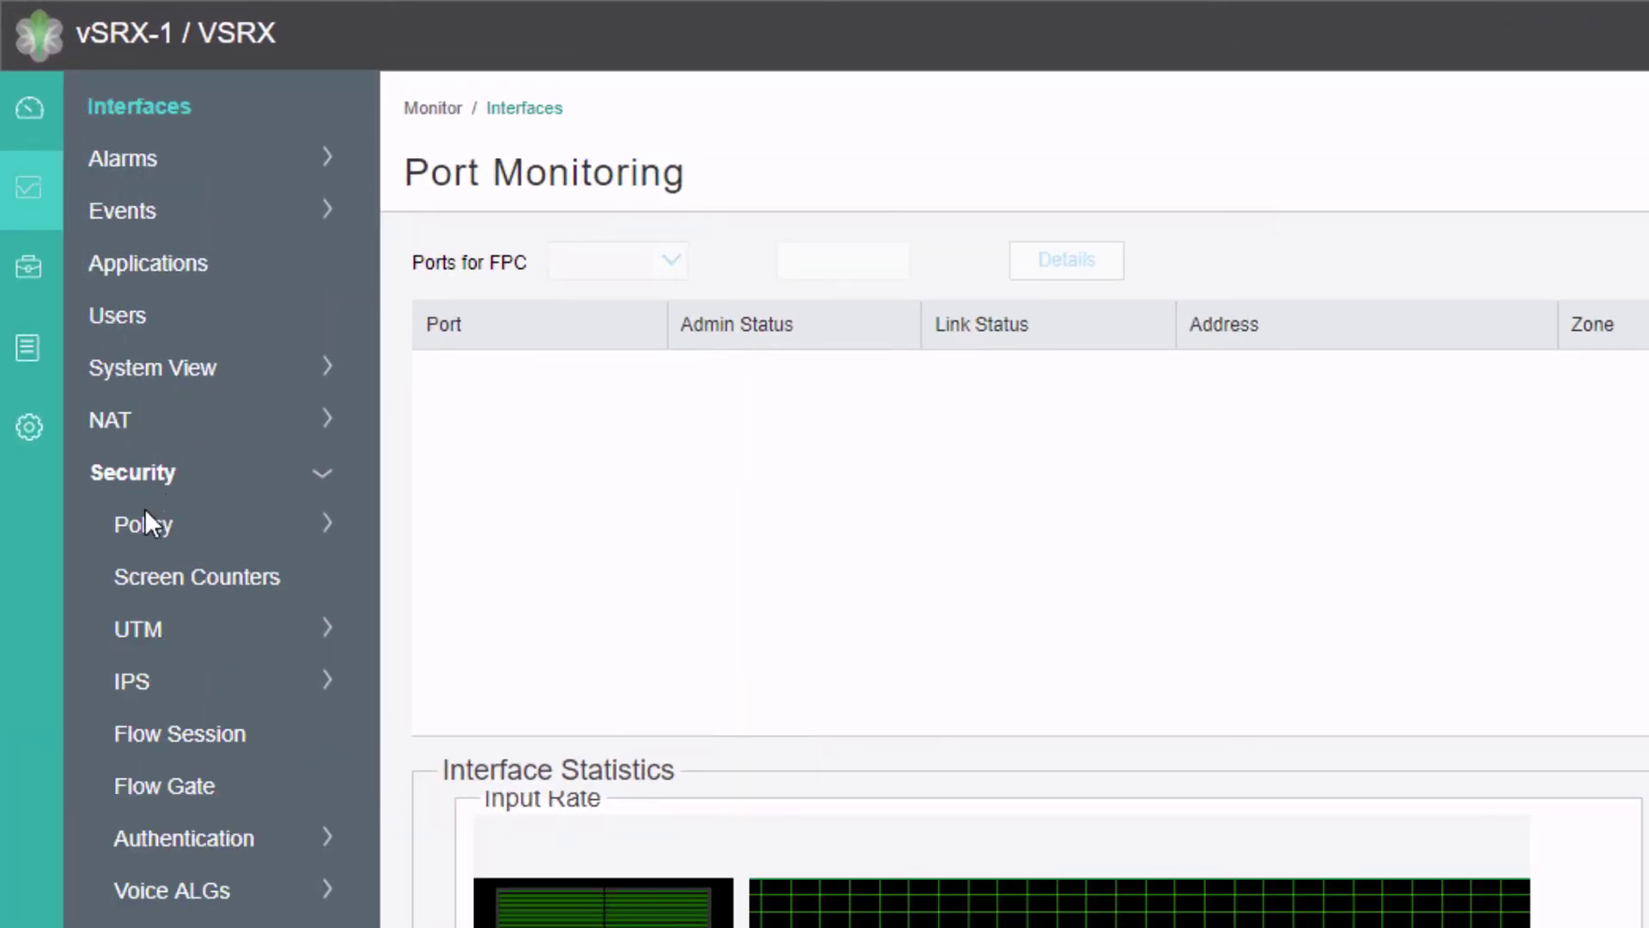
pyautogui.click(136, 634)
pyautogui.click(230, 842)
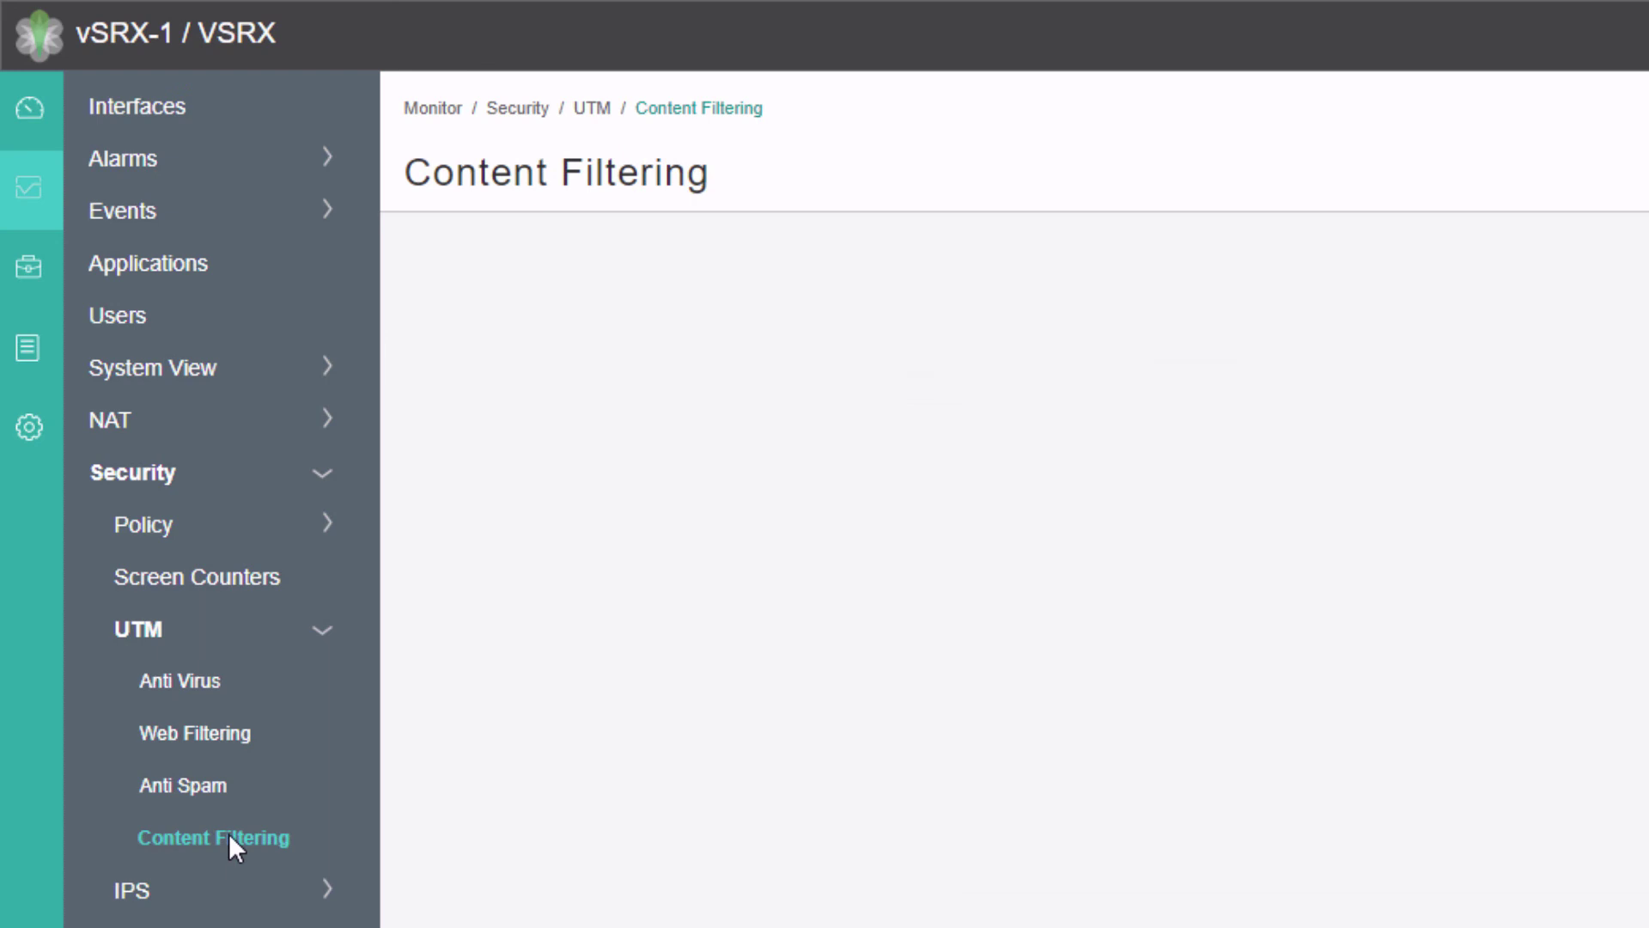